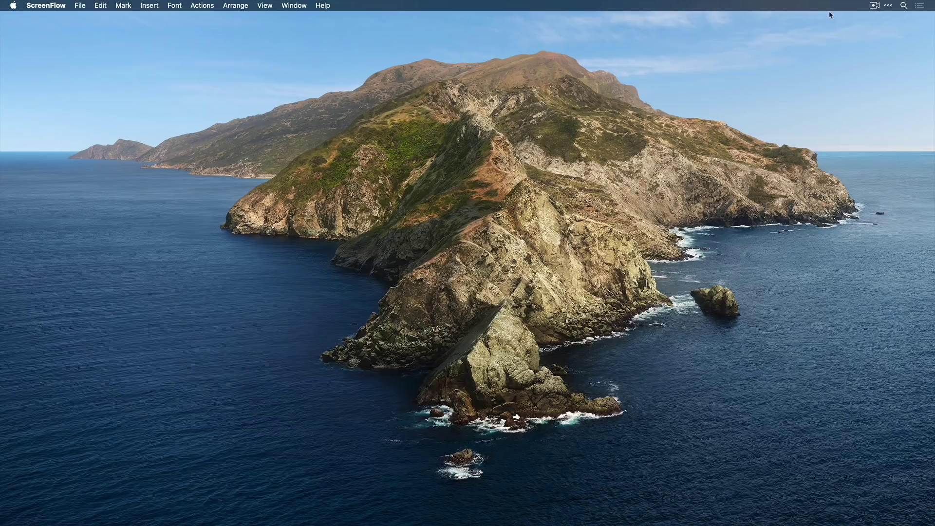
# - Find Calculator with a Spotlight search, launch it and quit it
pyautogui.click(906, 4)
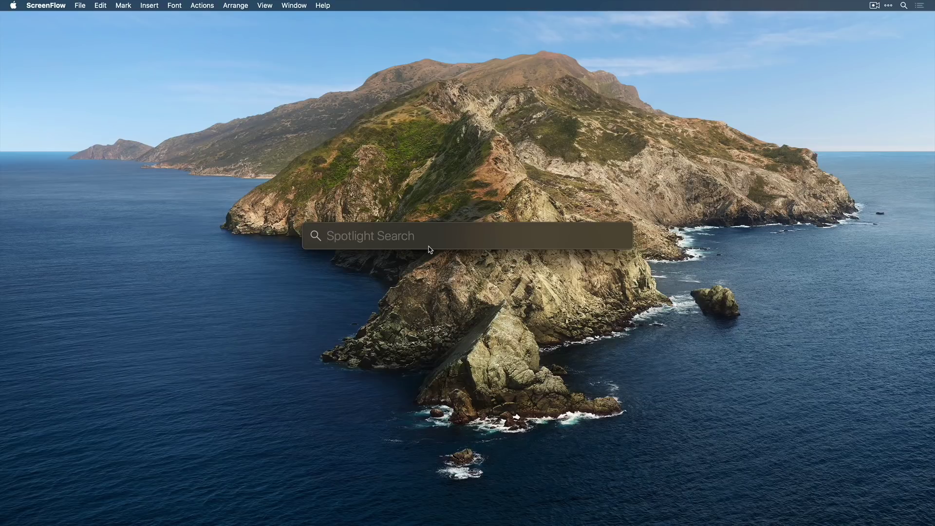
pyautogui.write('calctul')
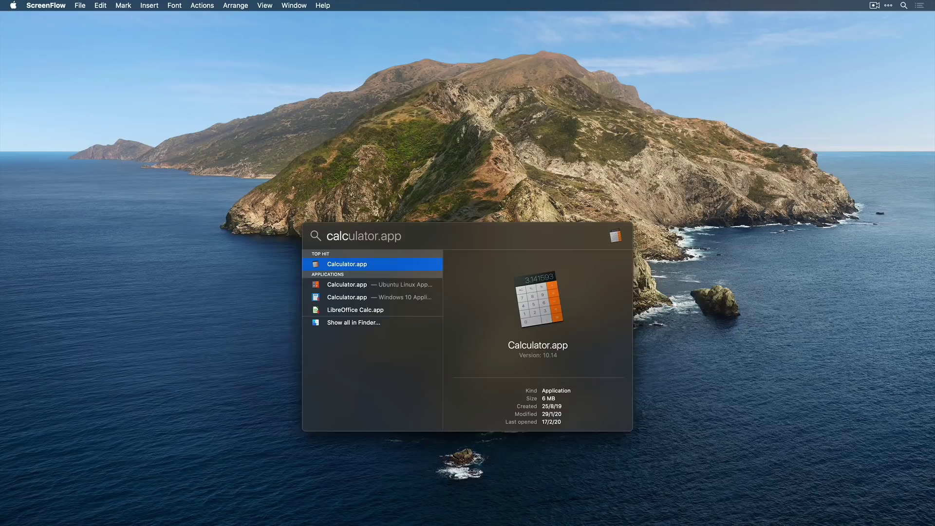
pyautogui.press('BackSpace')
pyautogui.press('BackSpace')
pyautogui.press('BackSpace')
pyautogui.write('ulator')
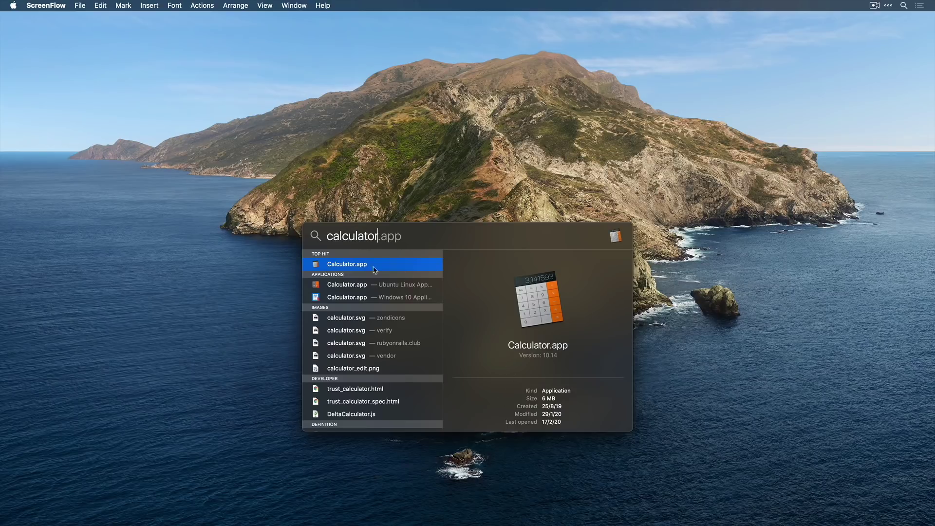
pyautogui.press('Escape')
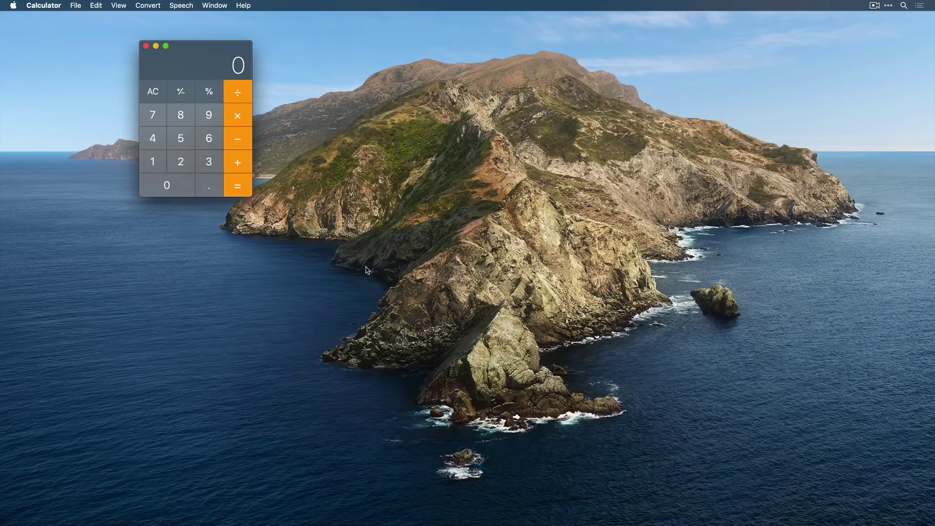
pyautogui.press('super+q')
# - Search Alfred for "safari", replace the query with "find piano", and highlight the Piano folder
pyautogui.press('super+space')
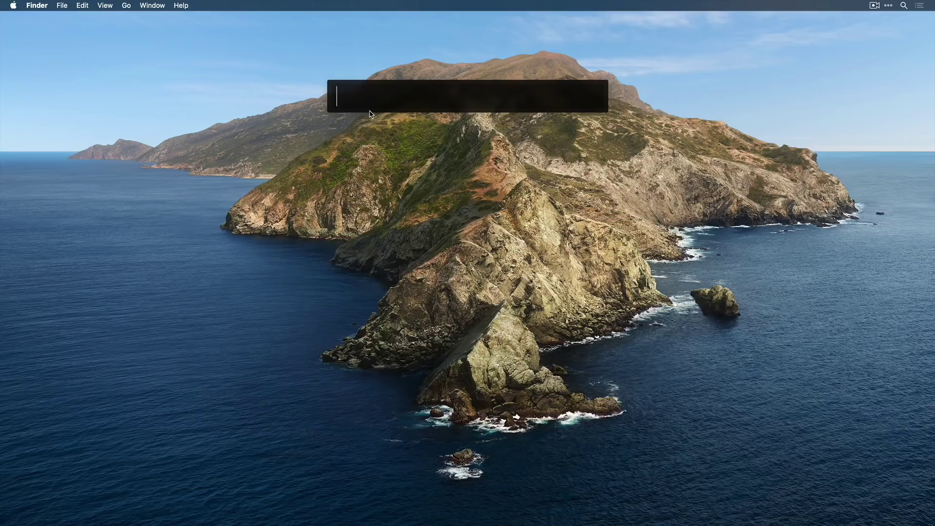
pyautogui.write('safari')
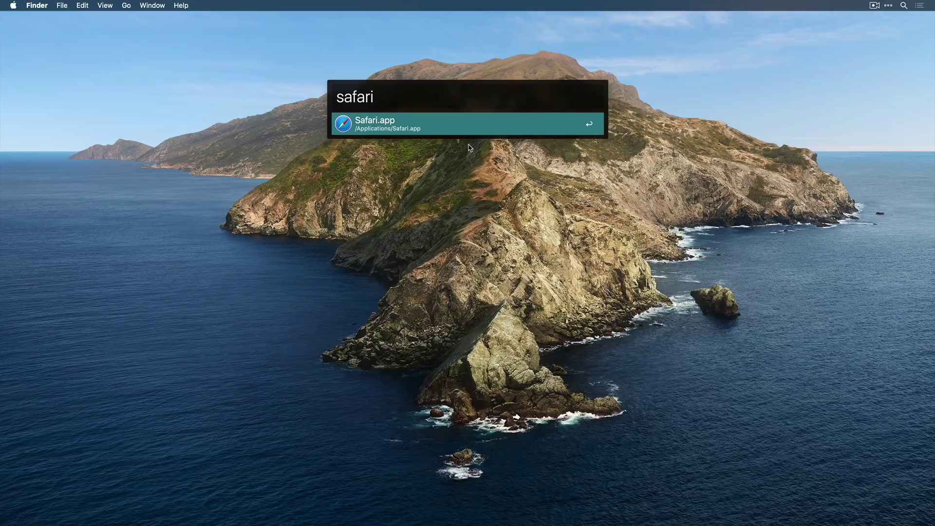
pyautogui.hotkey('alt', 'BackSpace')
pyautogui.write('find piano')
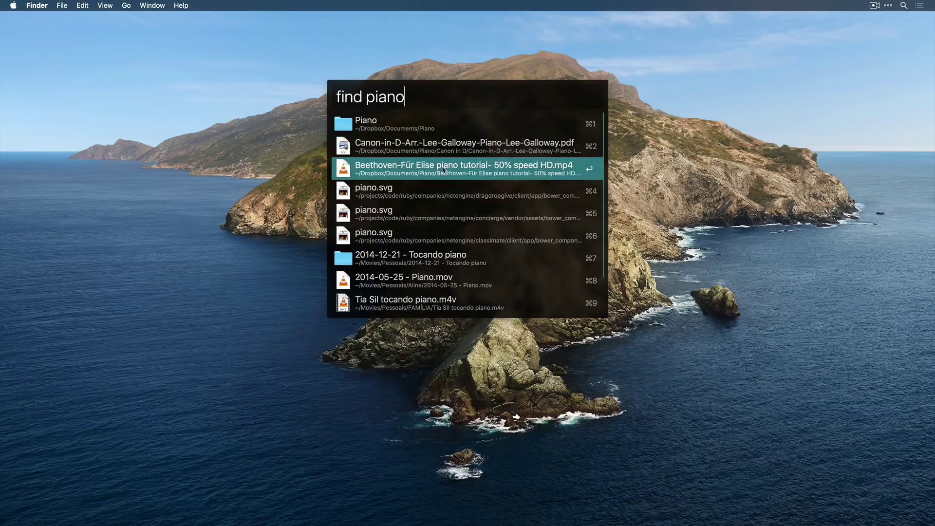
pyautogui.press('Up')
pyautogui.press('Up')
pyautogui.press('Up')
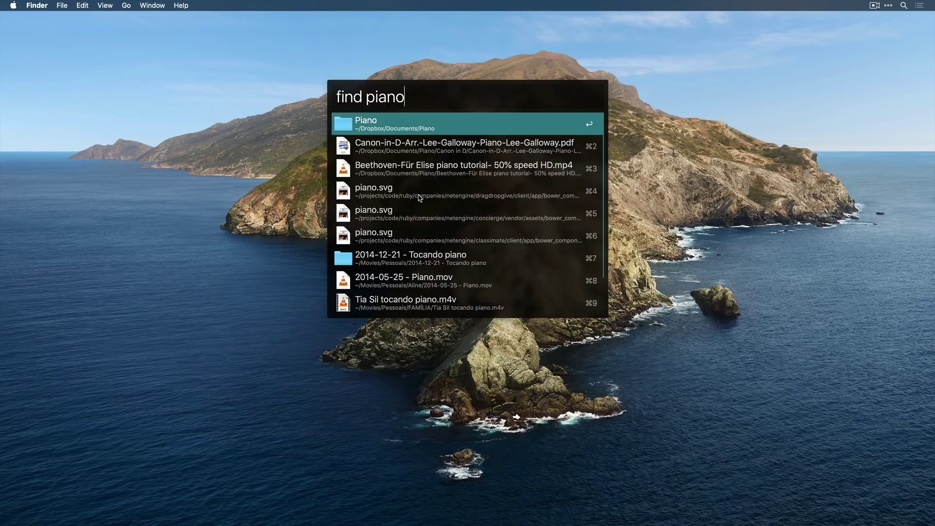
# - Run a Google search for "macmagazine" from Alfred and quit the browser
pyautogui.press('super+a')
pyautogui.write('google ')
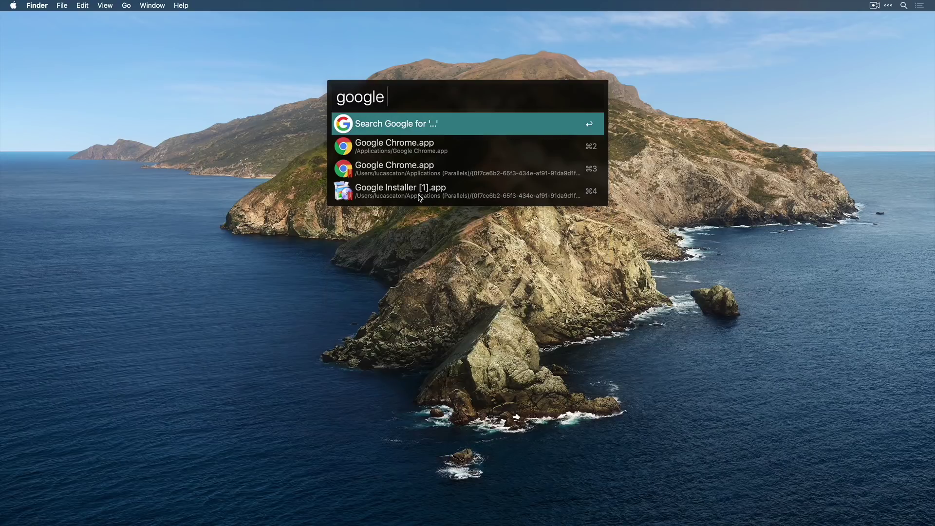
pyautogui.write('macmagazine')
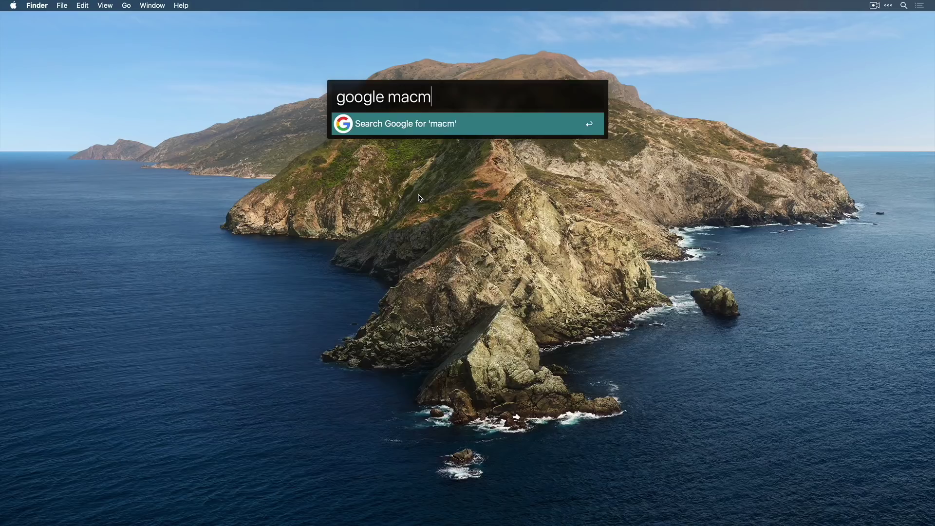
pyautogui.press('Return')
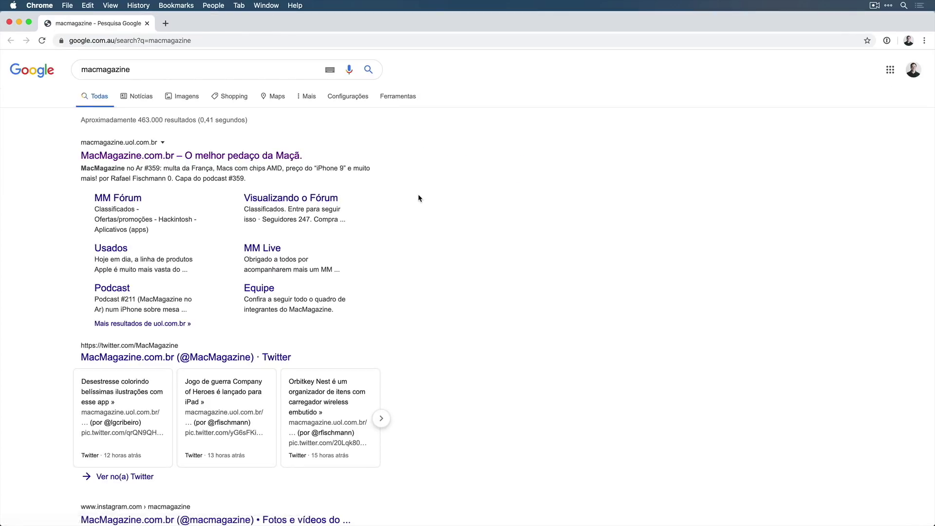
pyautogui.press('super+q')
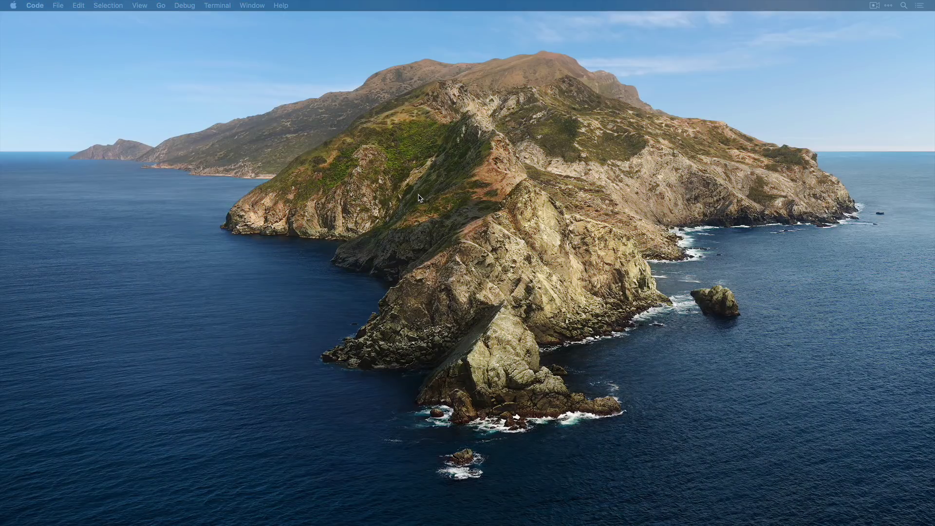
# - Search IMDb for "breaking bad" from Alfred and quit the browser
pyautogui.hotkey('alt', 'space')
pyautogui.write('imdb')
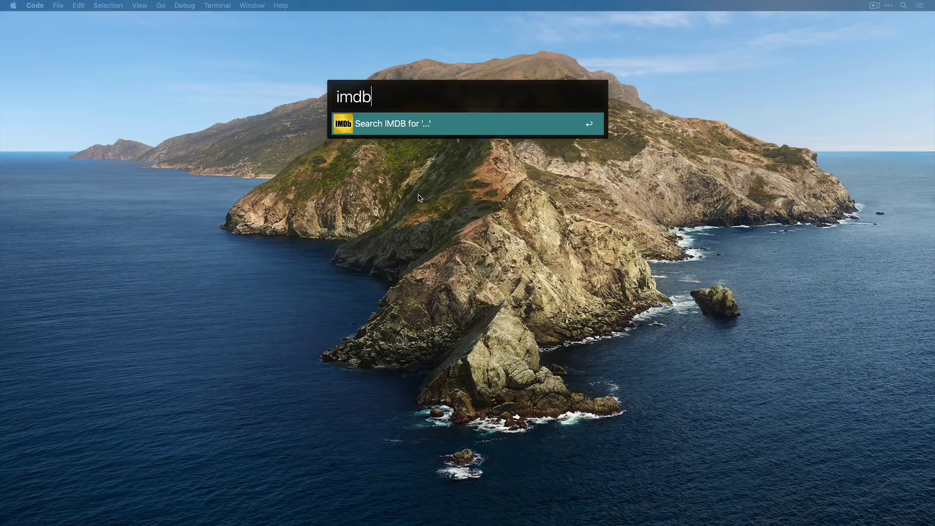
pyautogui.write(' breaking bad')
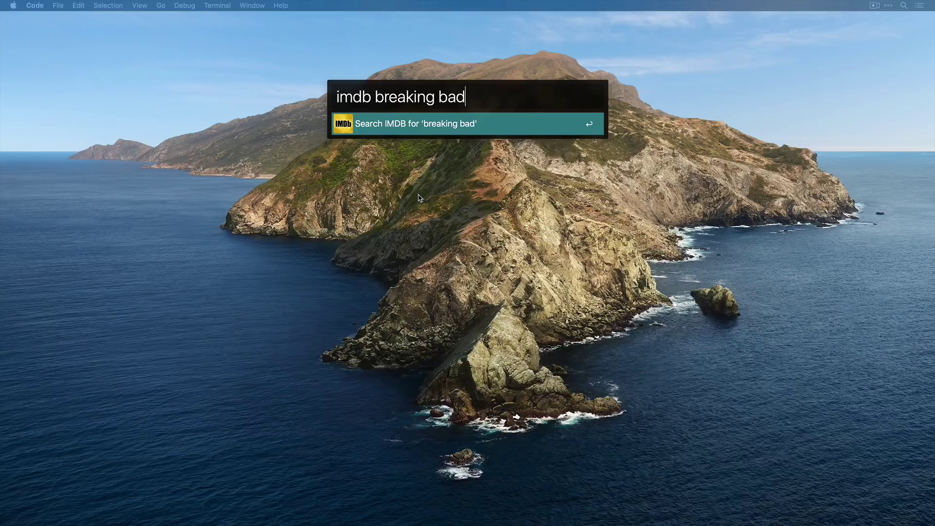
pyautogui.press('Return')
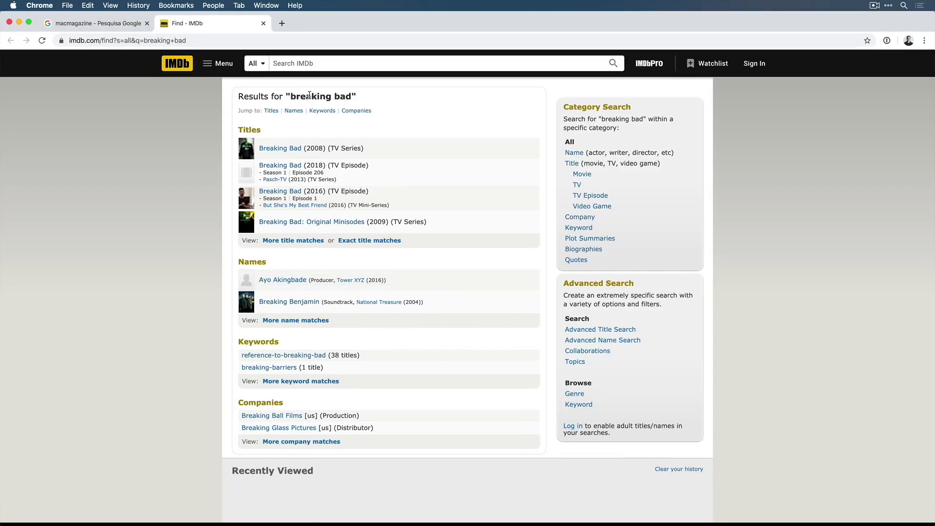
pyautogui.press('super+q')
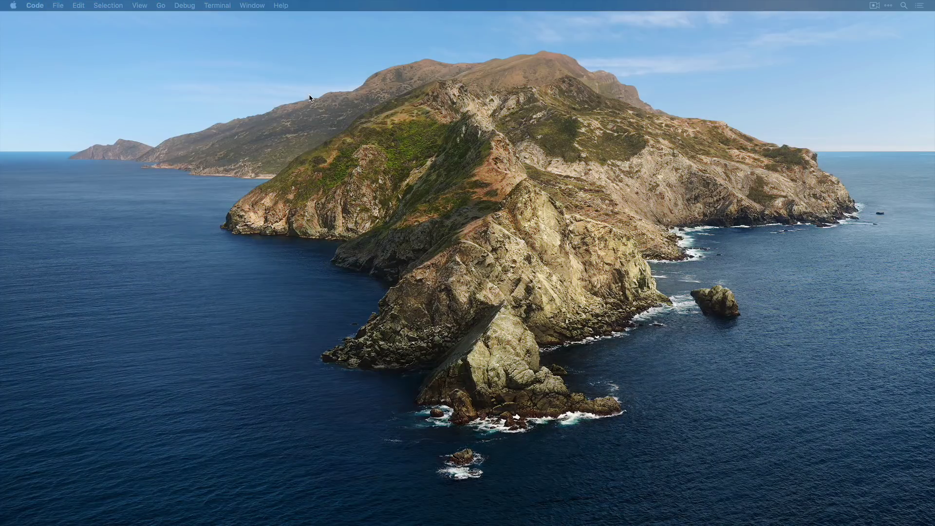
pyautogui.hotkey('alt', 'space')
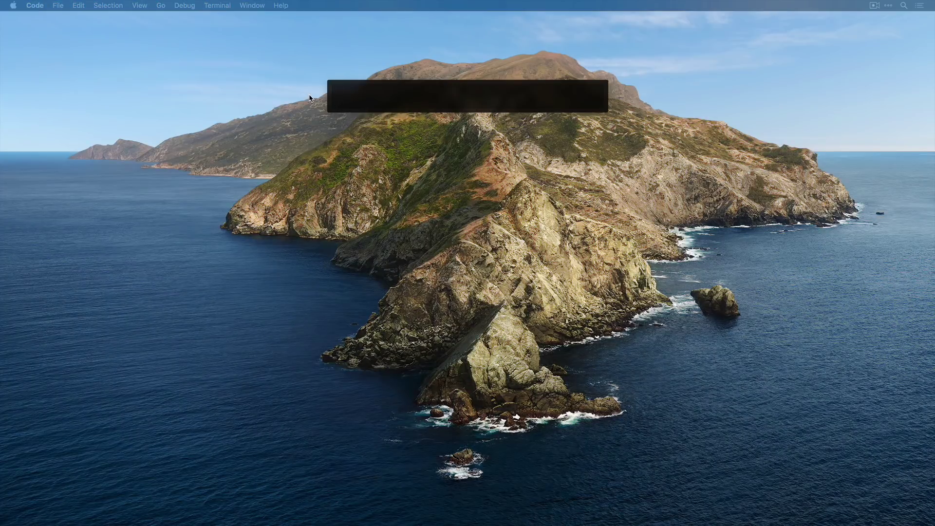
pyautogui.write('c')
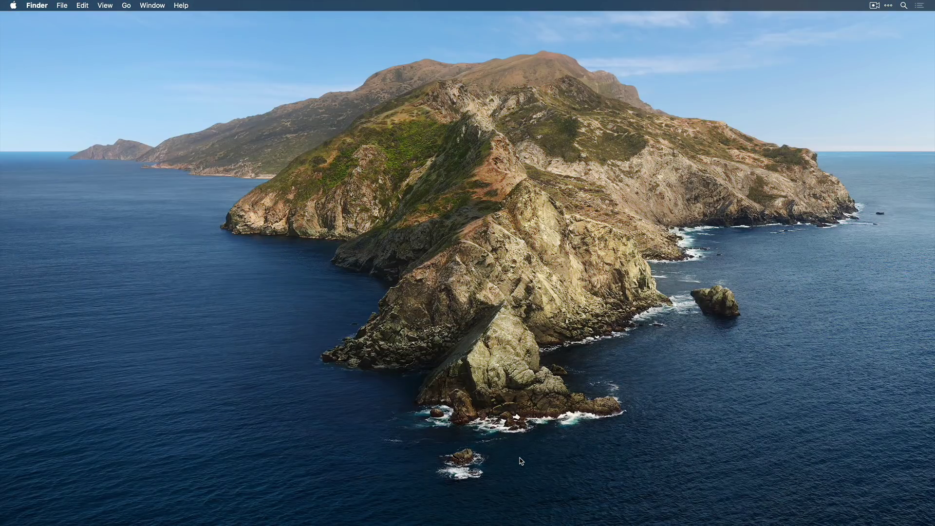
# - Open Alfred Preferences from the launcher and centre the window on the screen
pyautogui.hotkey('alt', 'space')
pyautogui.write('alf')
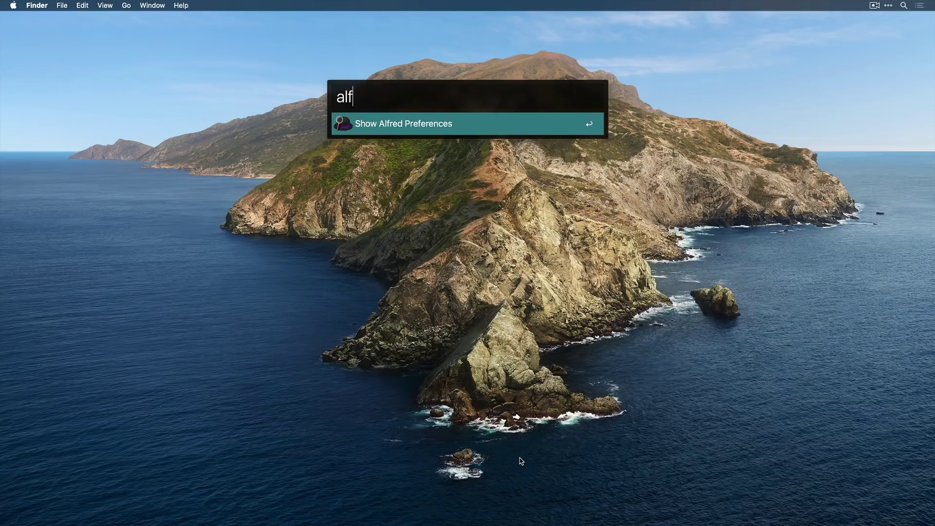
pyautogui.press('Return')
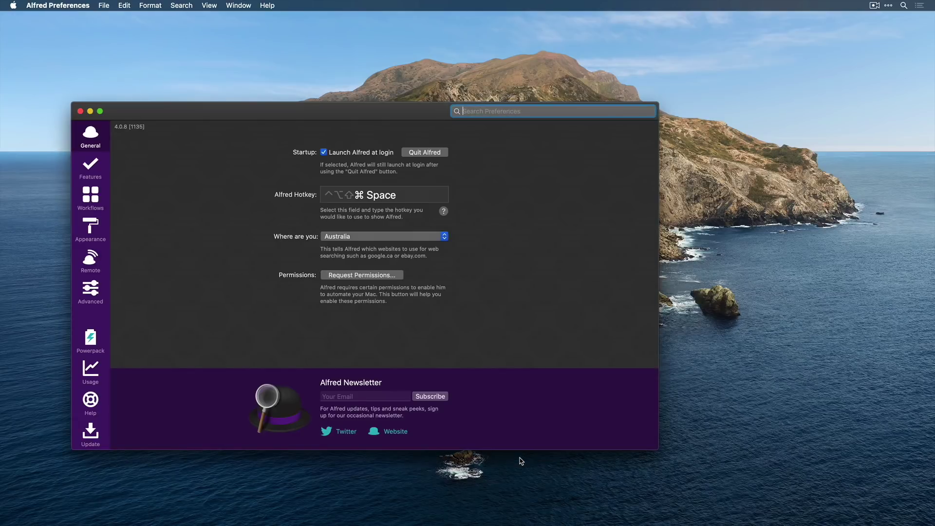
pyautogui.hotkey('ctrl', 'alt', 'c')
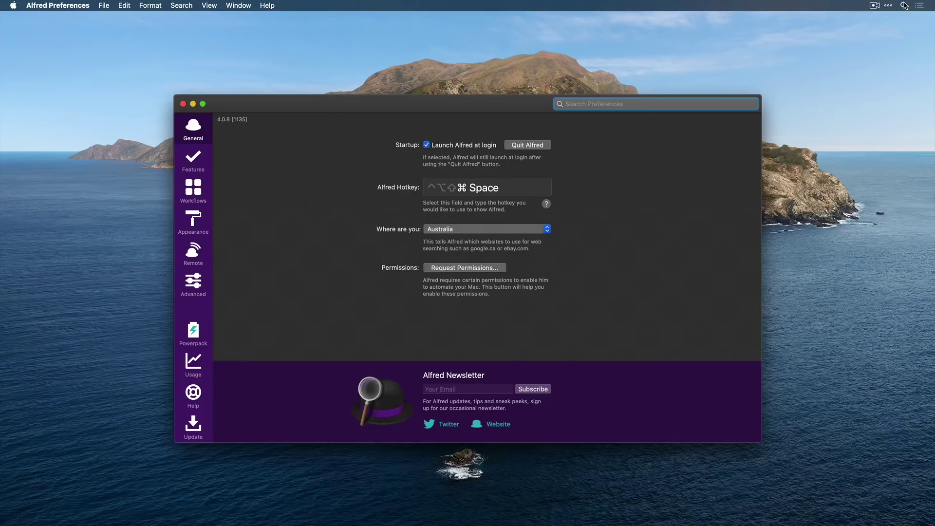
# - Look up "pre" in Alfred and open System Preferences
pyautogui.press('super+space')
pyautogui.press('Escape')
pyautogui.press('ctrl+alt+shift+super+space')
pyautogui.write('a')
pyautogui.press('BackSpace')
pyautogui.write('pre')
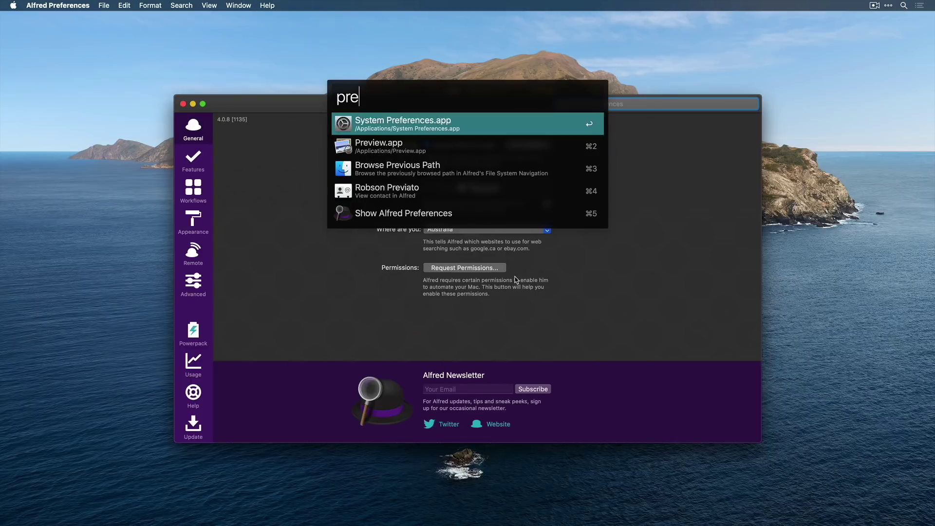
pyautogui.press('Return')
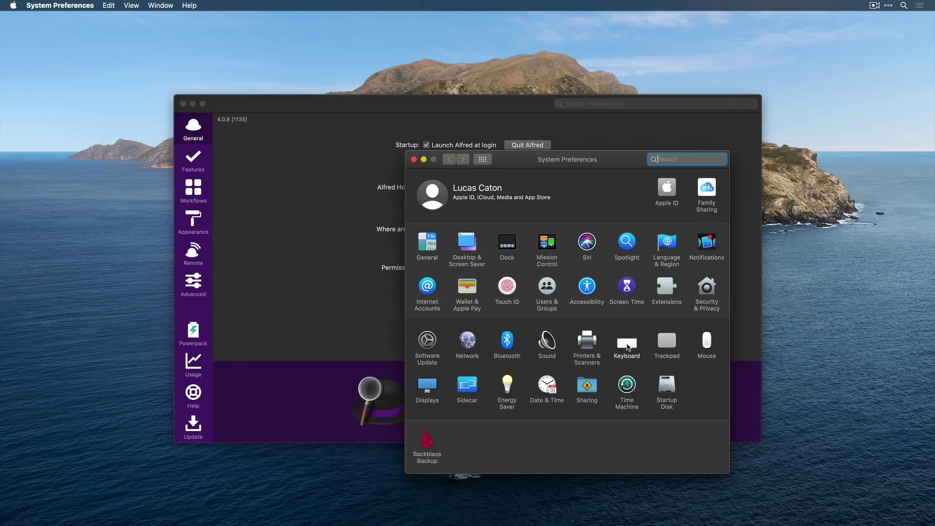
# - In the Spotlight keyboard shortcuts, switch the Show Spotlight search shortcut on and back off
pyautogui.click(628, 347)
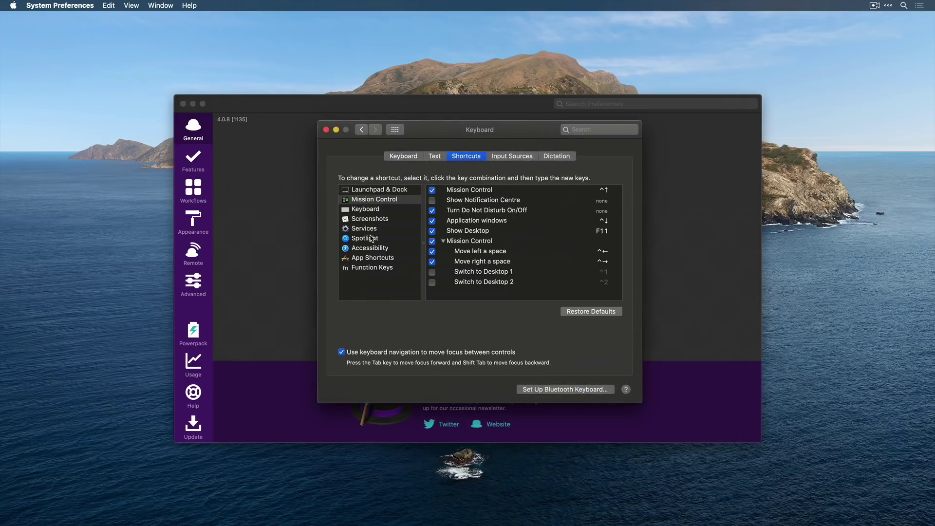
pyautogui.click(369, 238)
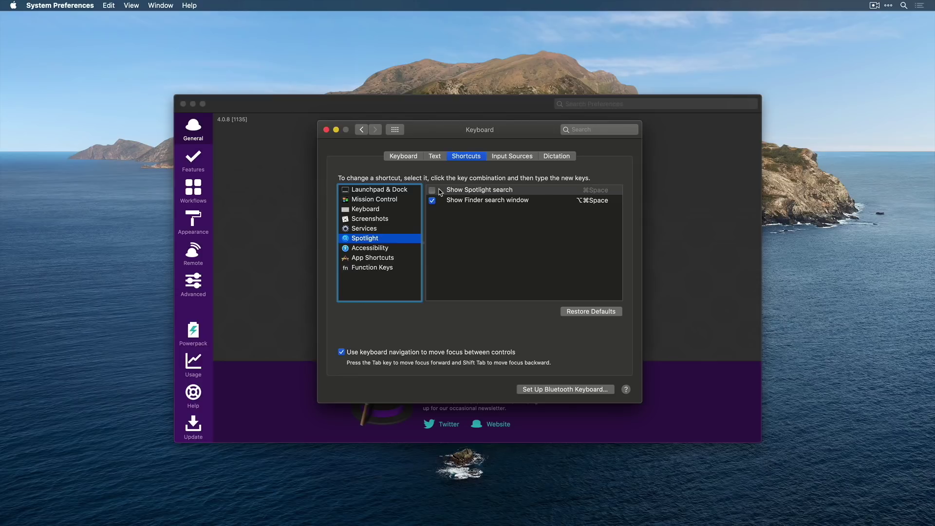
pyautogui.click(432, 190)
pyautogui.moveTo(535, 138); pyautogui.dragTo(511, 138)
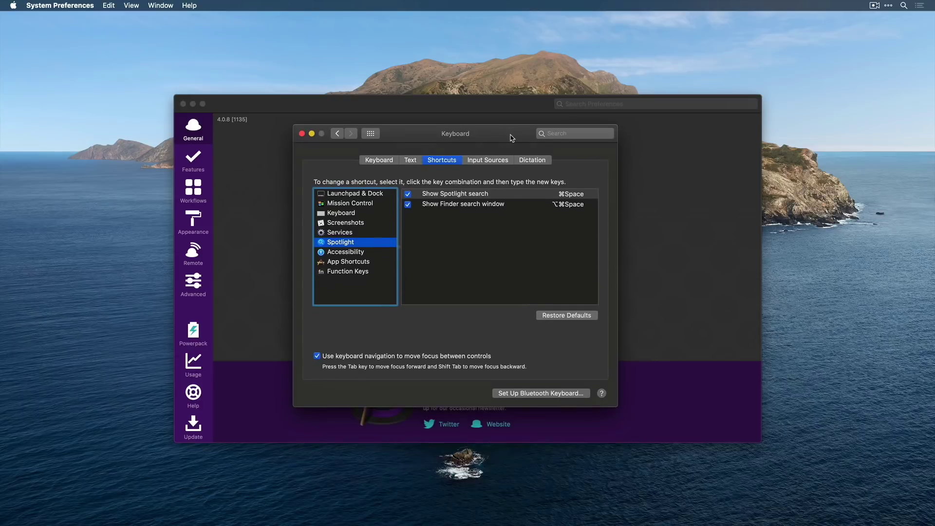
pyautogui.click(408, 195)
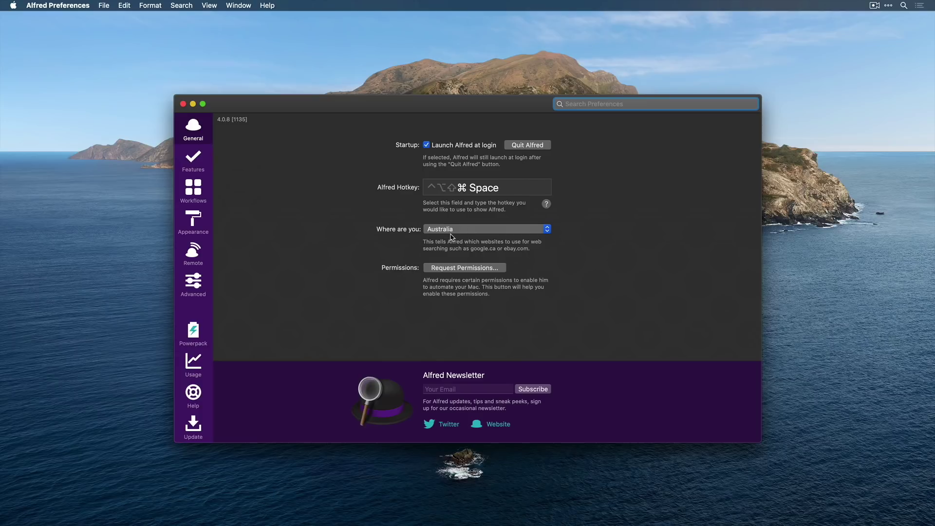
# - Review Alfred's permission request options, close them, and browse the list of Features
pyautogui.click(485, 269)
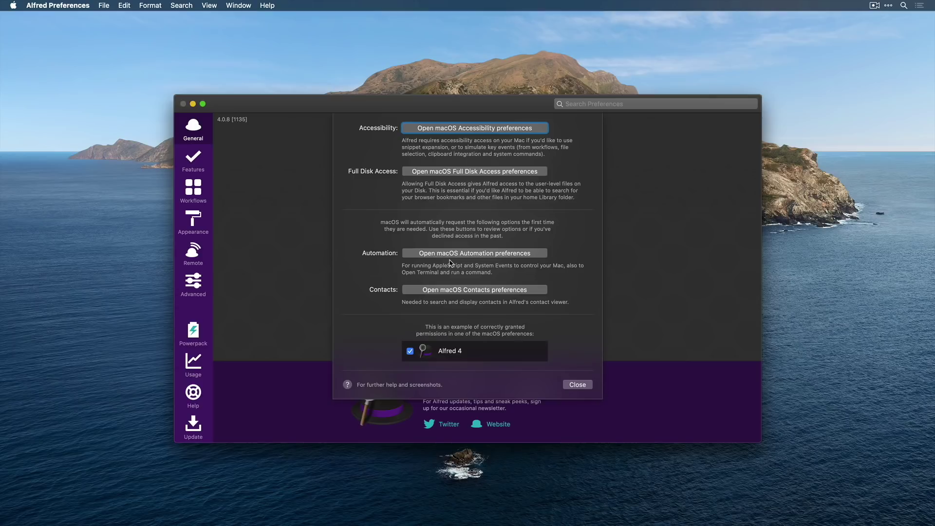
pyautogui.click(580, 386)
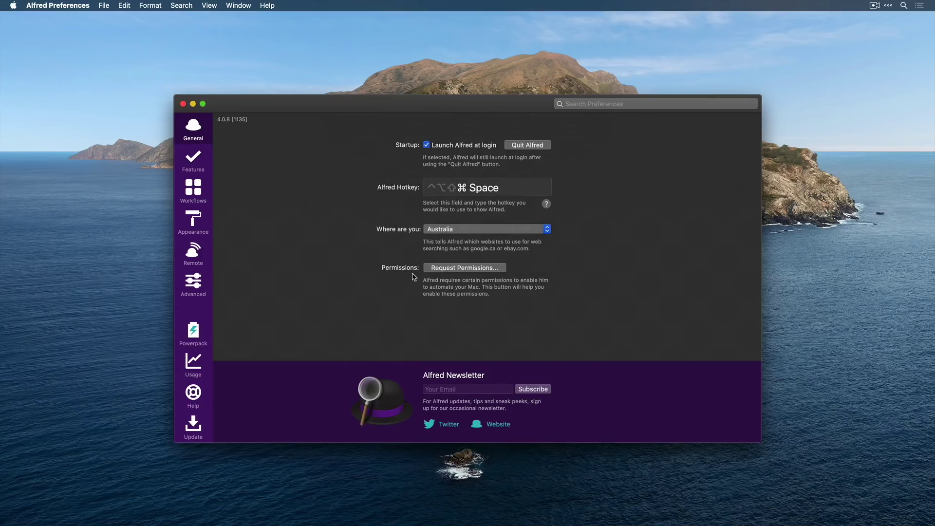
pyautogui.click(197, 164)
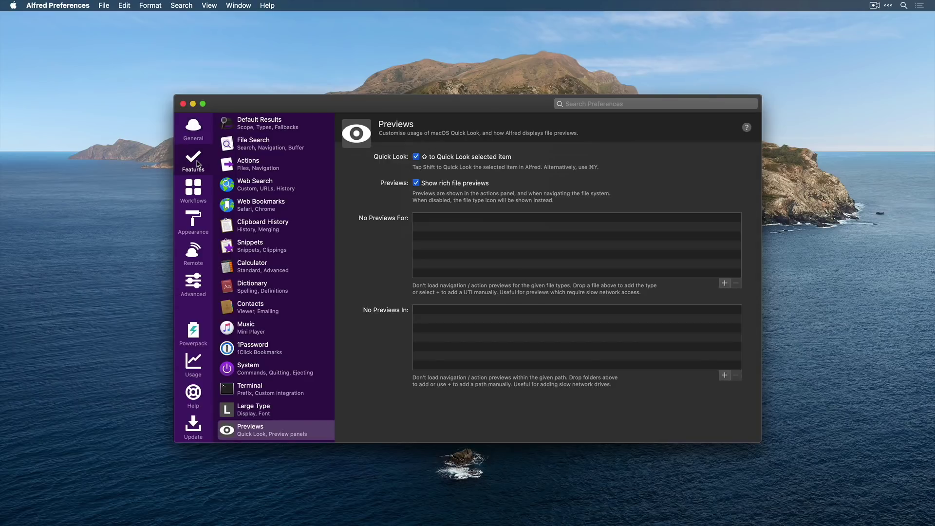
pyautogui.scroll(-2, 289, 201)
pyautogui.scroll(2, 296, 219)
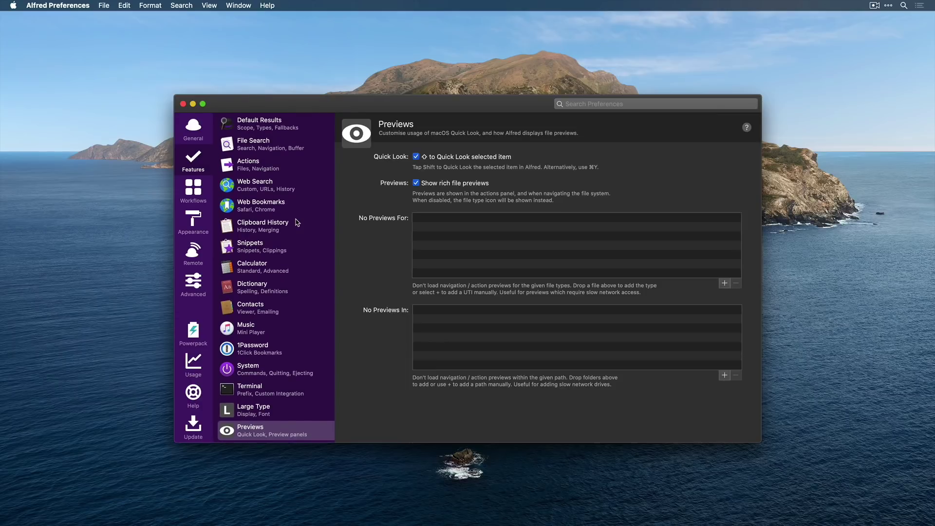
# - Examine the Default Results settings and the advanced options for extra result types
pyautogui.click(271, 130)
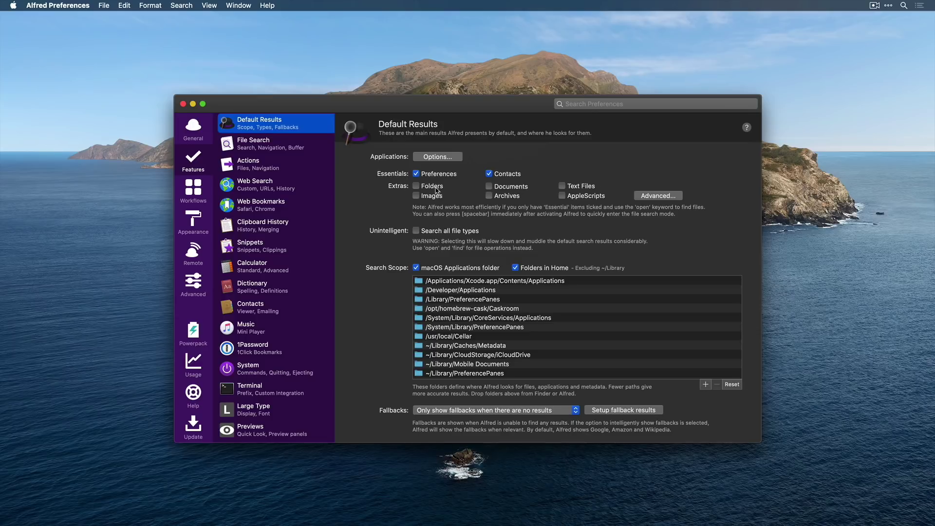
pyautogui.click(653, 196)
pyautogui.click(594, 280)
pyautogui.scroll(-1, 551, 308)
# - Show the File Search settings and try the "find" keyword in Alfred, dismissing the launcher
pyautogui.click(291, 148)
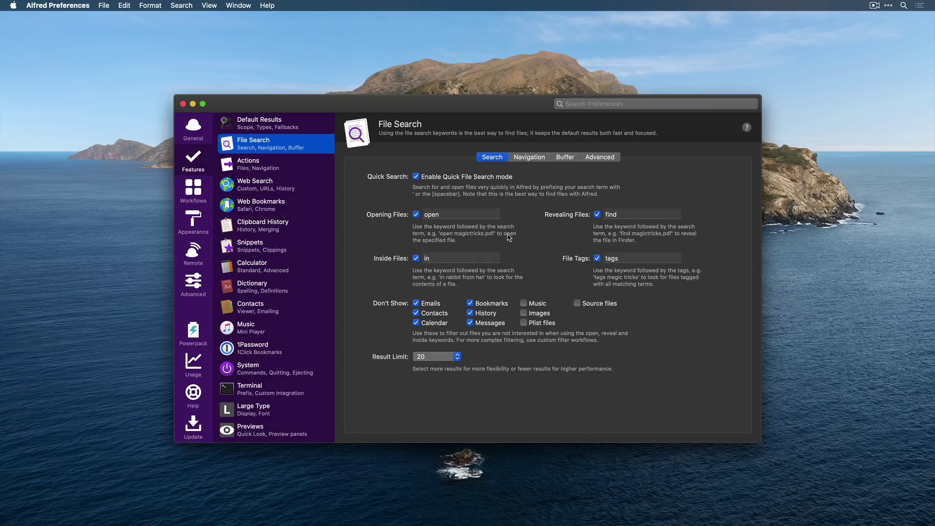
pyautogui.hotkey('alt', 'space')
pyautogui.write('find')
pyautogui.press('Escape')
# - Show the Inside Files keyword and try "in" in the Alfred launcher, dismissing it without running a search
pyautogui.click(426, 258)
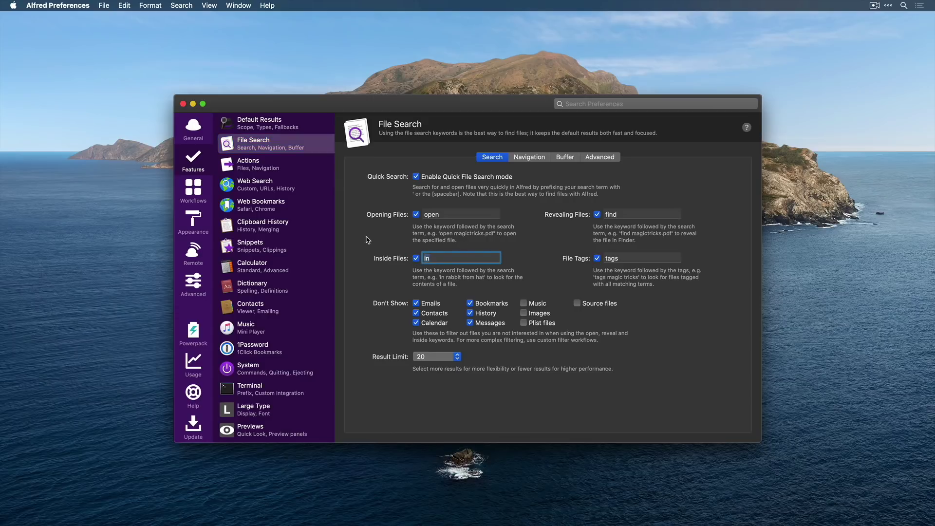
pyautogui.hotkey('alt', 'space')
pyautogui.write('in')
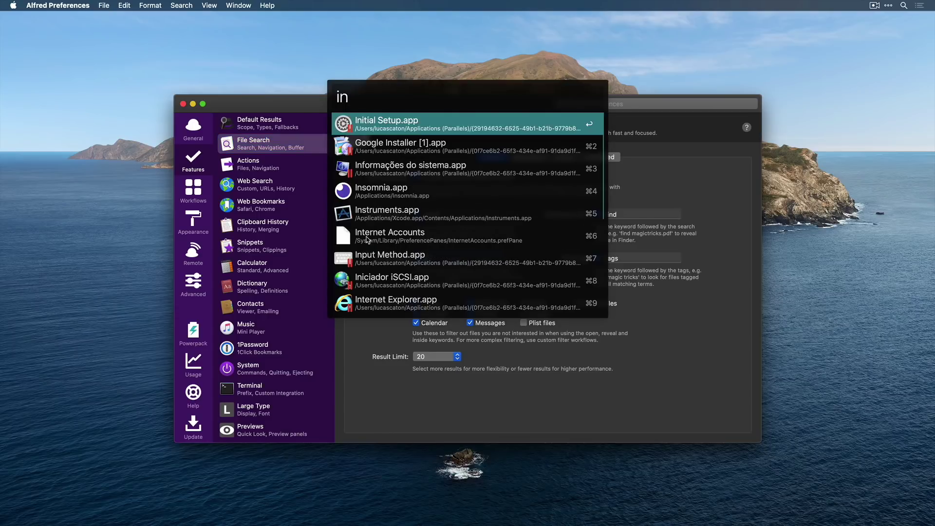
pyautogui.press('Escape')
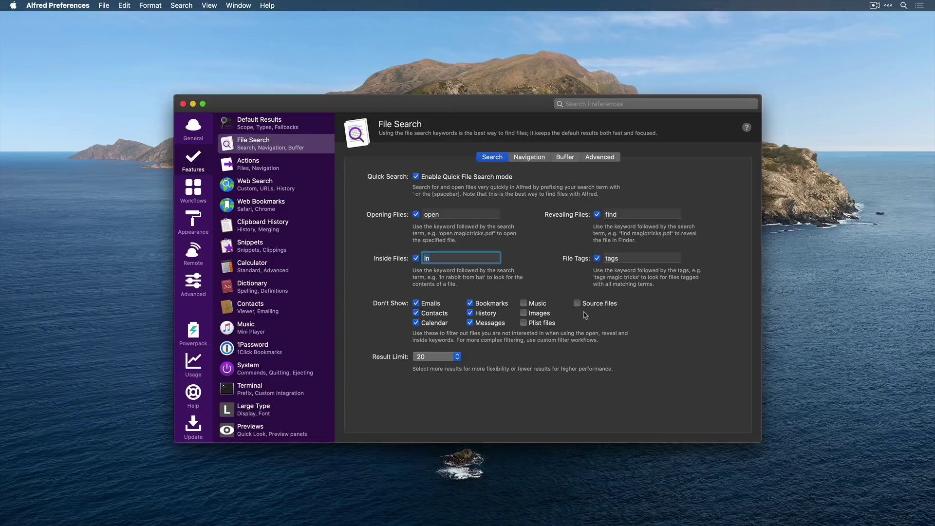
# - Review the File Search result limit choices, keeping the limit at 20, and look through the Navigation, Buffer and Advanced settings
pyautogui.click(452, 359)
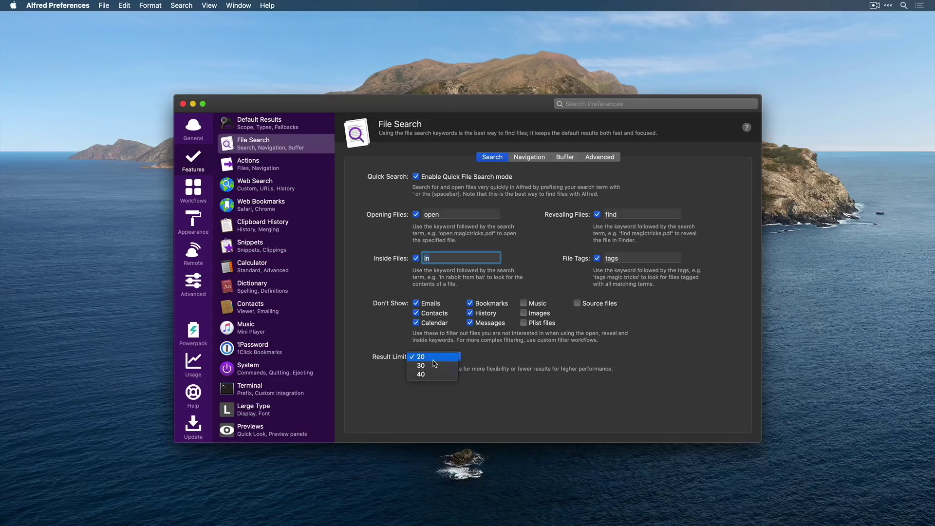
pyautogui.click(440, 386)
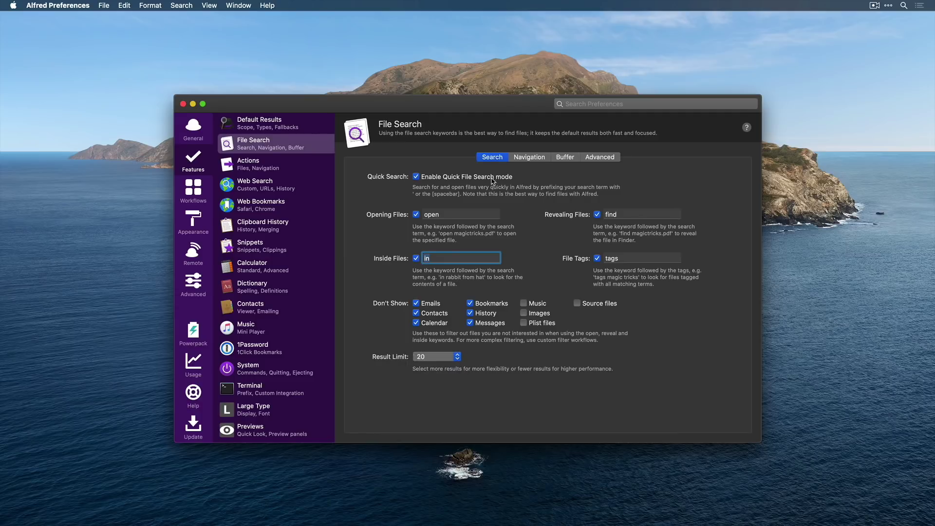
pyautogui.click(530, 156)
pyautogui.click(568, 157)
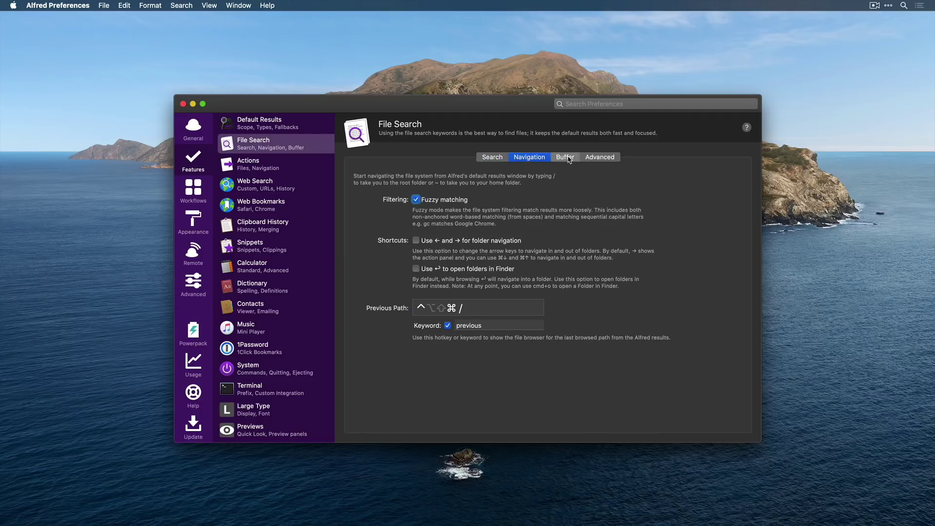
pyautogui.click(592, 157)
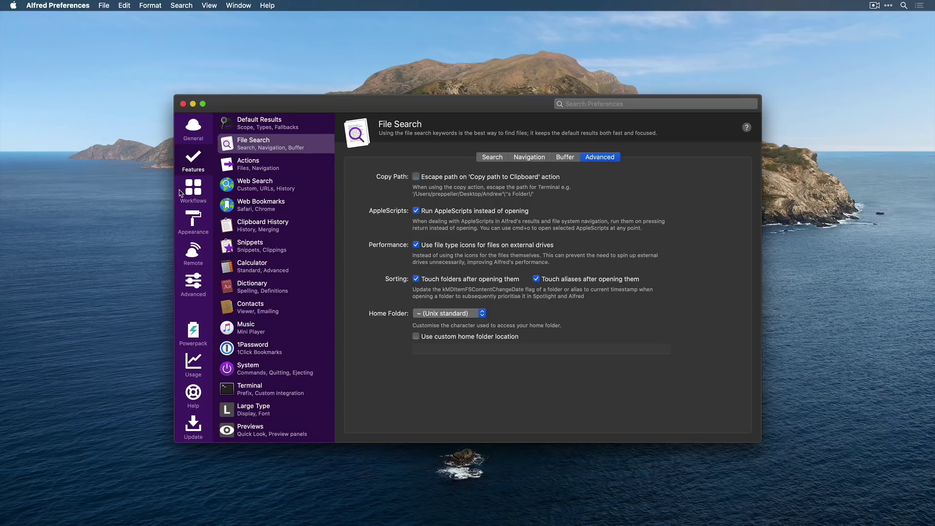
# - Show the Actions settings and search for "keynote" in the Alfred launcher
pyautogui.click(277, 170)
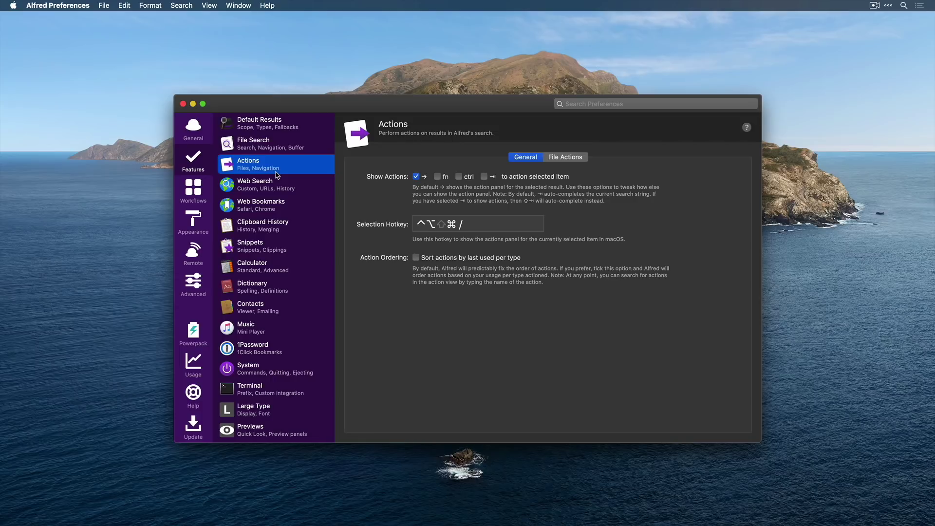
pyautogui.hotkey('alt', 'space')
pyautogui.write('keuy')
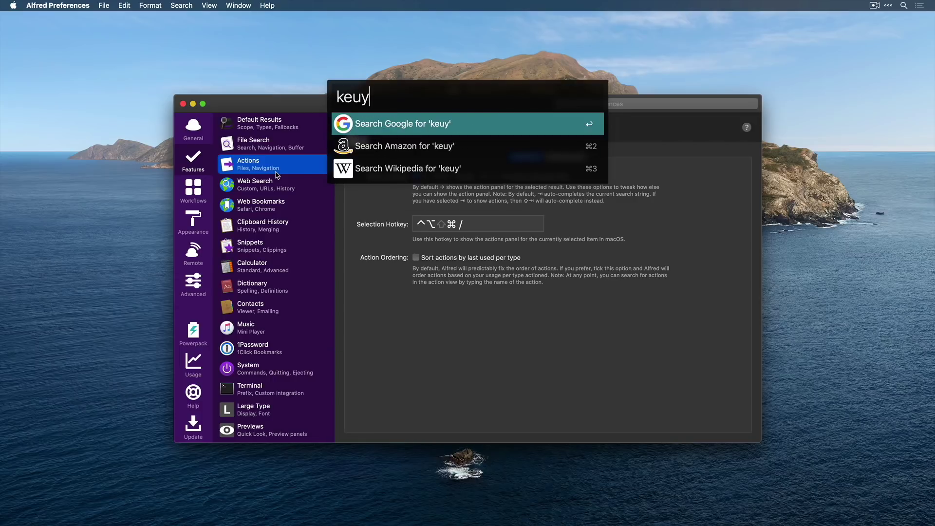
pyautogui.press('BackSpace')
pyautogui.press('BackSpace')
pyautogui.write('ynote')
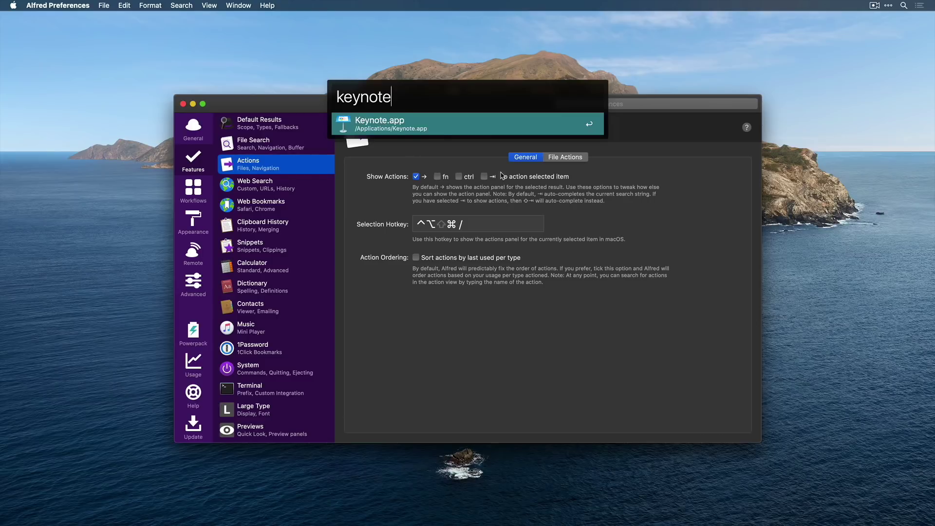
# - Show the available actions for Keynote.app, run Get Info on it, and close the info window
pyautogui.press('Right')
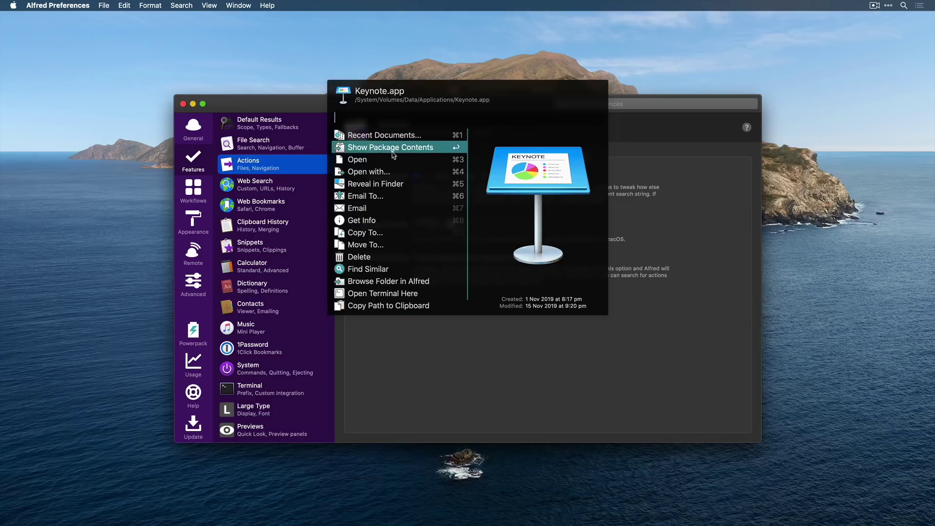
pyautogui.click(378, 223)
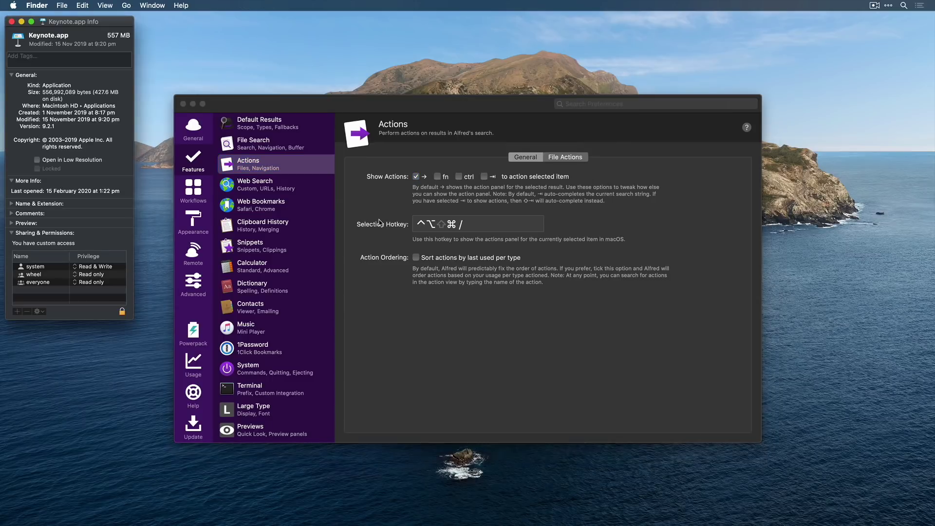
pyautogui.moveTo(108, 22); pyautogui.dragTo(436, 71)
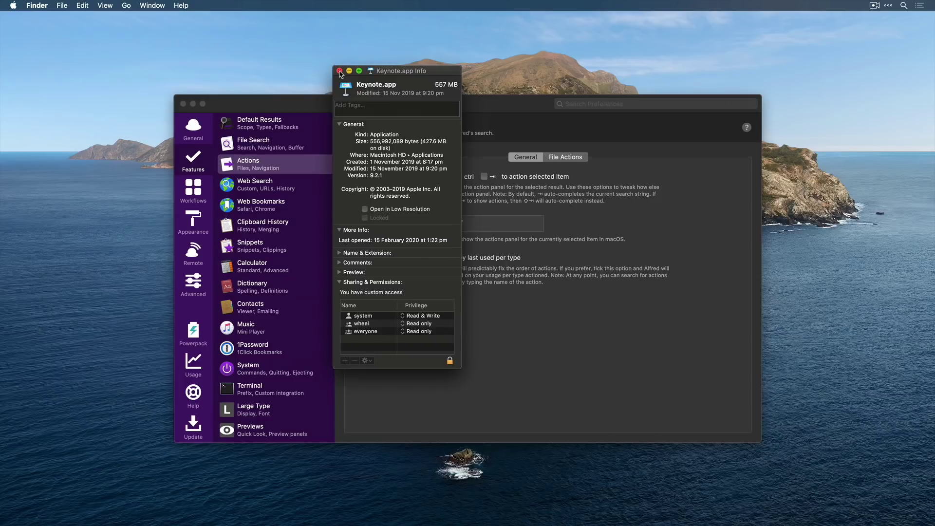
pyautogui.click(340, 71)
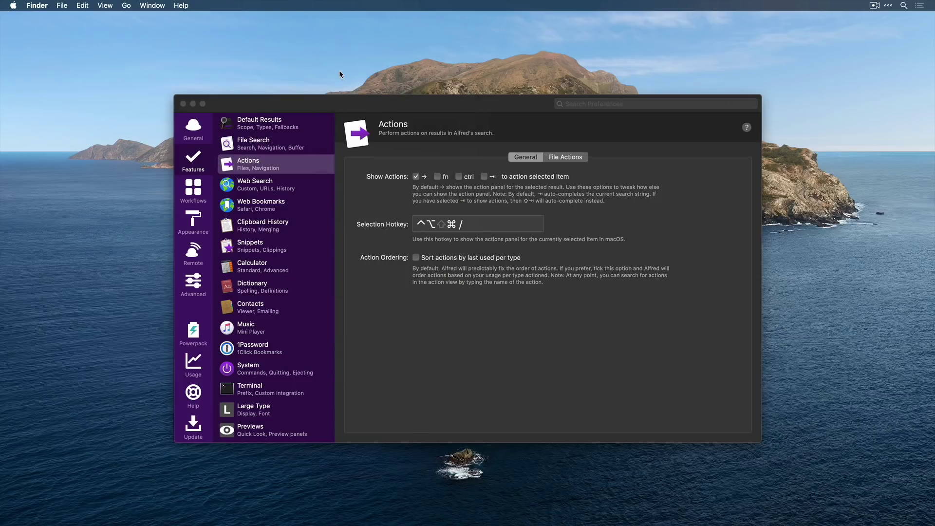
# - Return to Alfred Preferences and examine the list of default File Actions
pyautogui.click(469, 249)
pyautogui.click(568, 160)
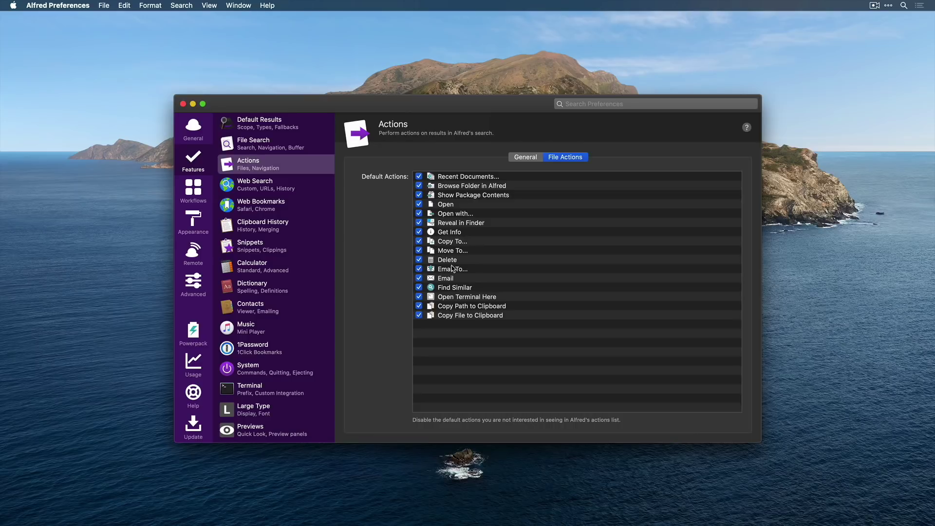
pyautogui.click(396, 298)
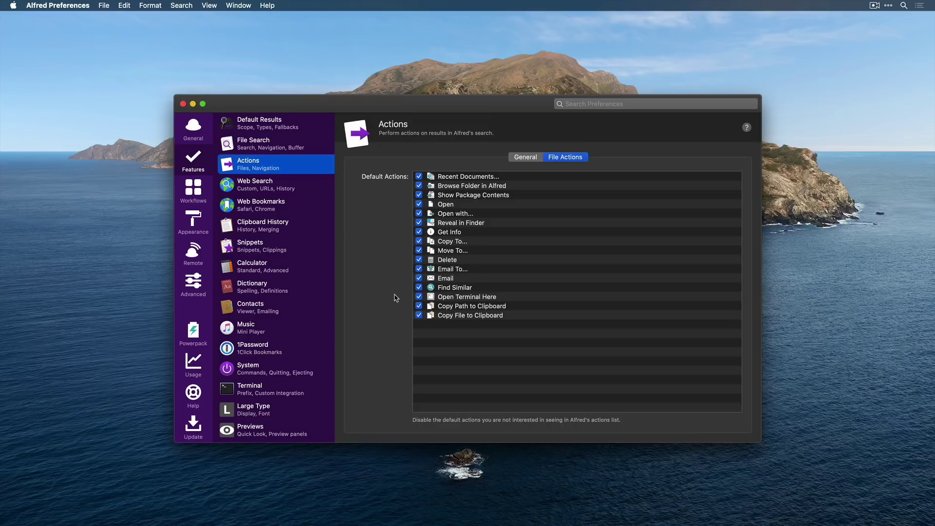
# - Show the Web Search settings and point out the wiki, ebay, bing, linkedin and youtube keywords
pyautogui.click(246, 181)
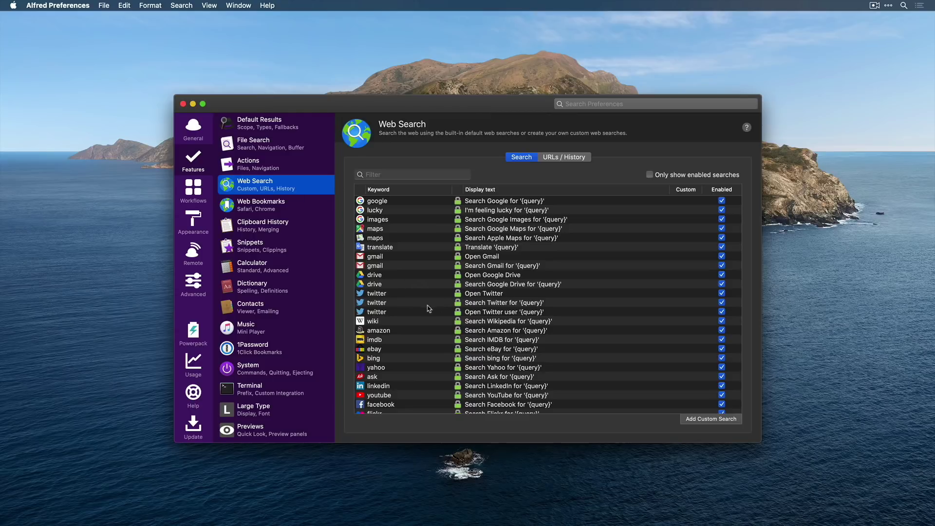
pyautogui.click(381, 323)
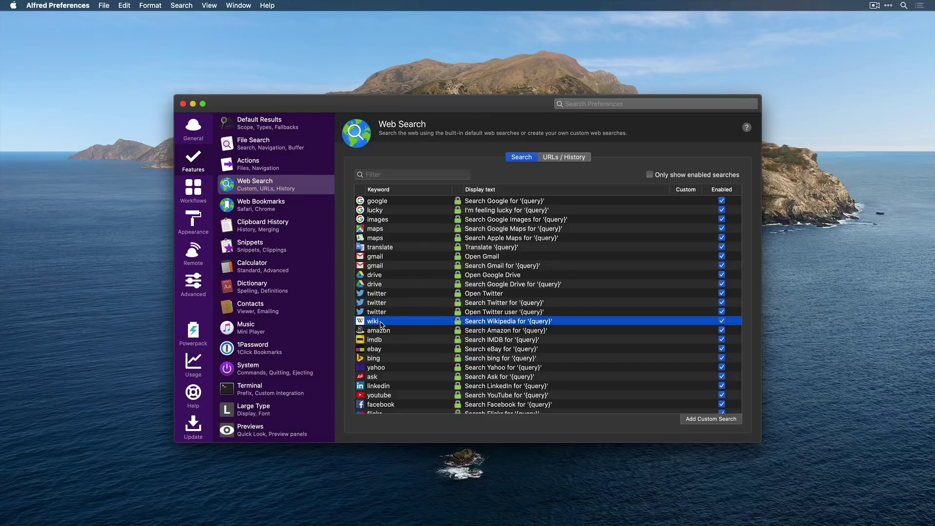
pyautogui.click(396, 351)
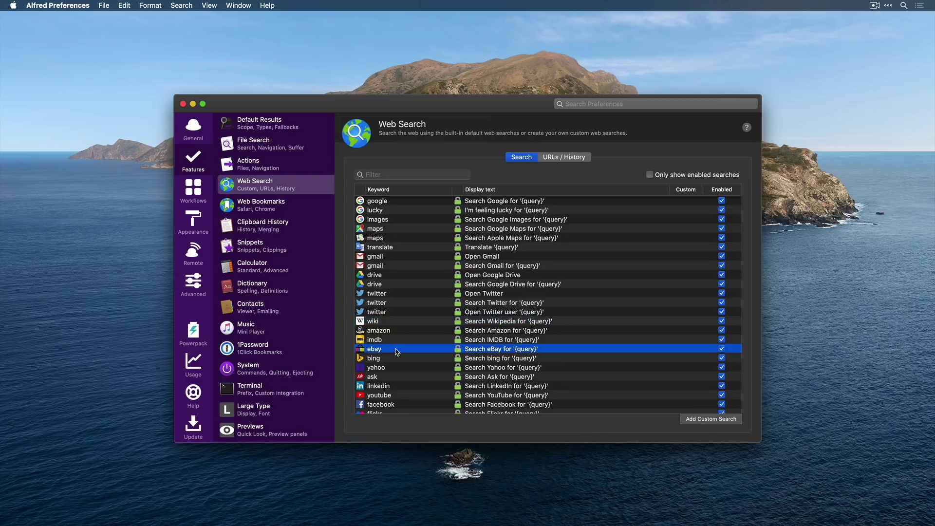
pyautogui.click(397, 359)
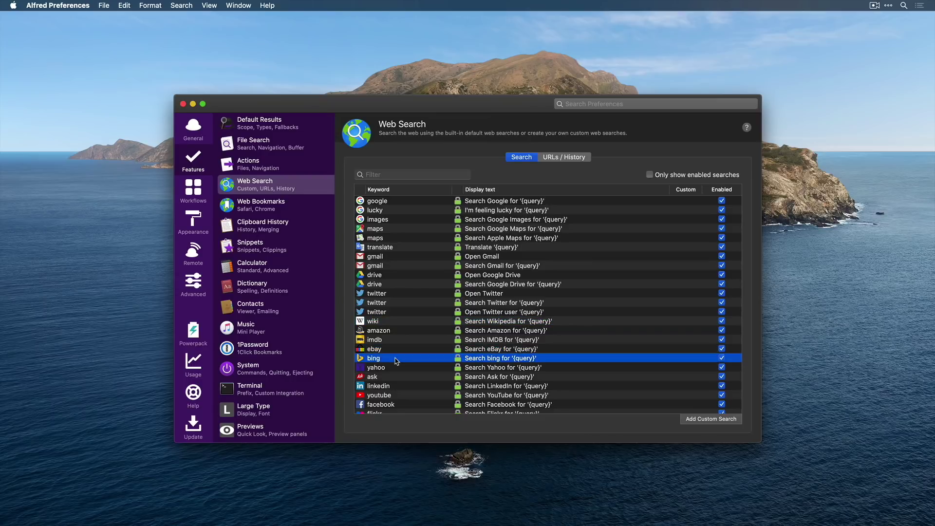
pyautogui.click(396, 387)
pyautogui.click(394, 396)
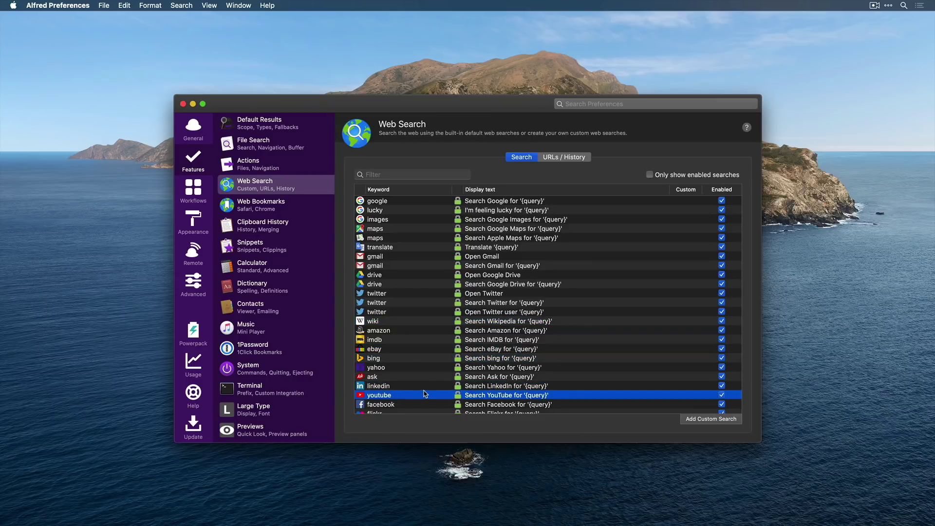
# - Search YouTube for "macmagazine" from the Alfred launcher using the "youtube" keyword
pyautogui.hotkey('alt', 'space')
pyautogui.write('youtube macmagazine')
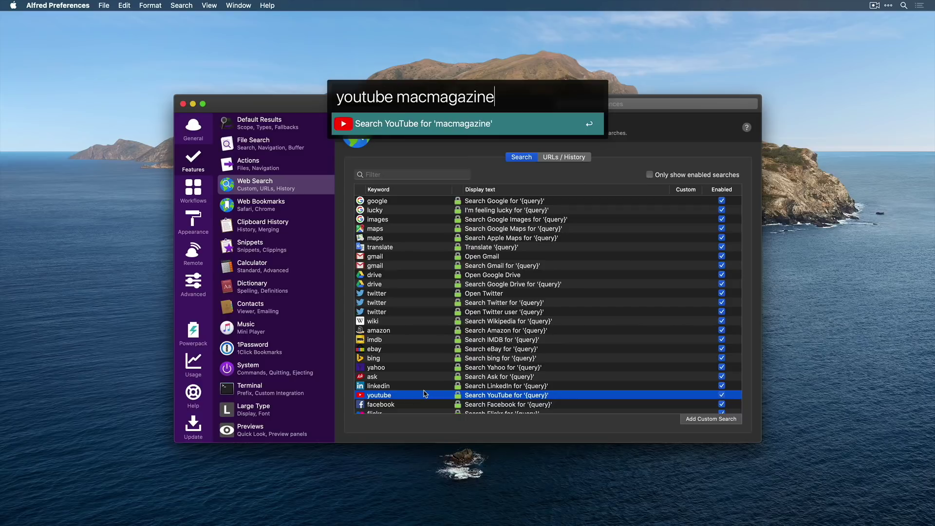
pyautogui.press('Return')
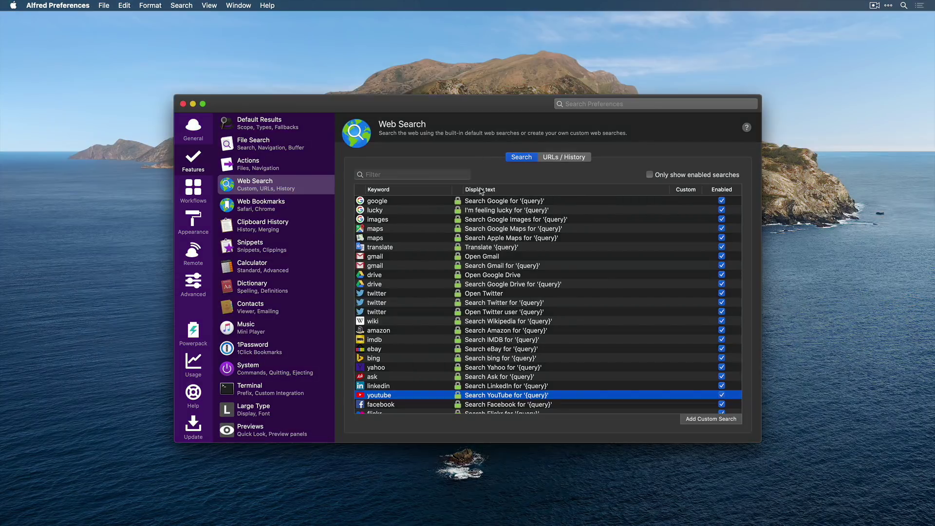
# - Use the "translate" keyword in Alfred to look up "magazine" in Google Translate and choose Portuguese as the target language
pyautogui.click(383, 251)
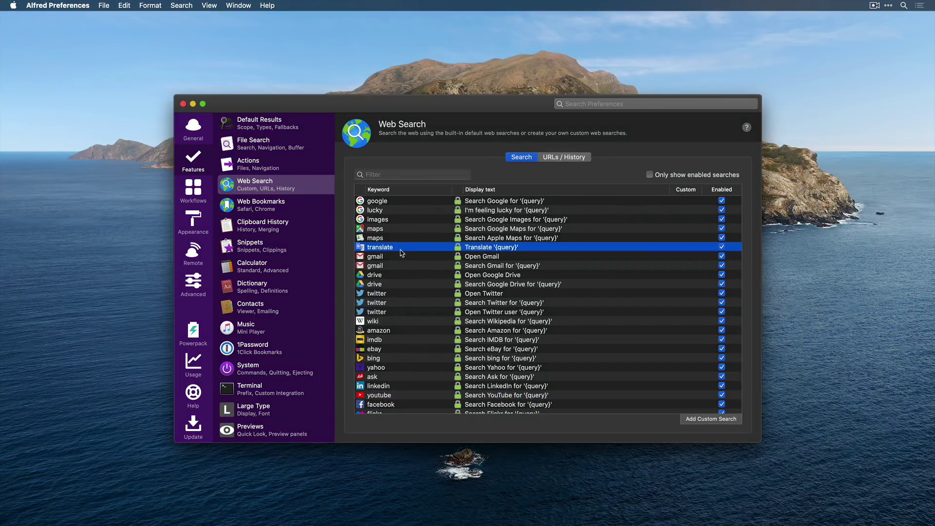
pyautogui.hotkey('alt', 'space')
pyautogui.write('translate')
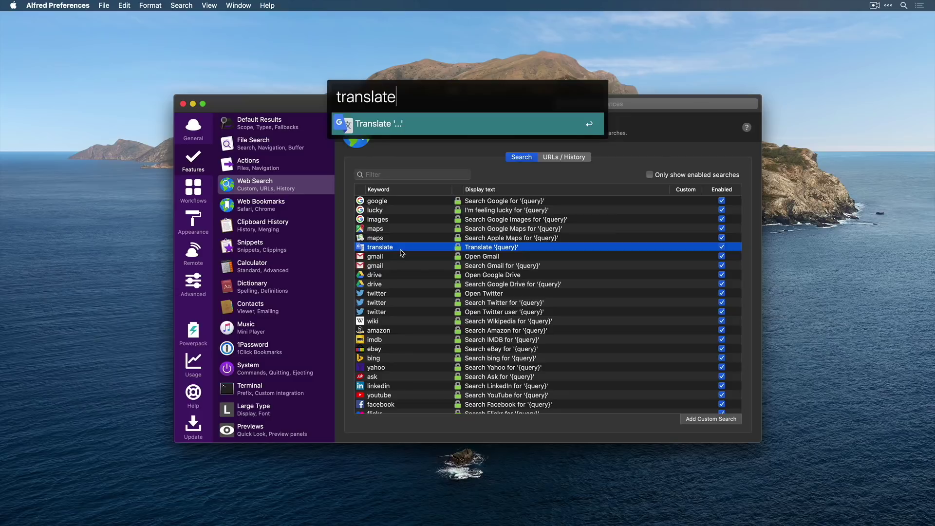
pyautogui.write(' magazine')
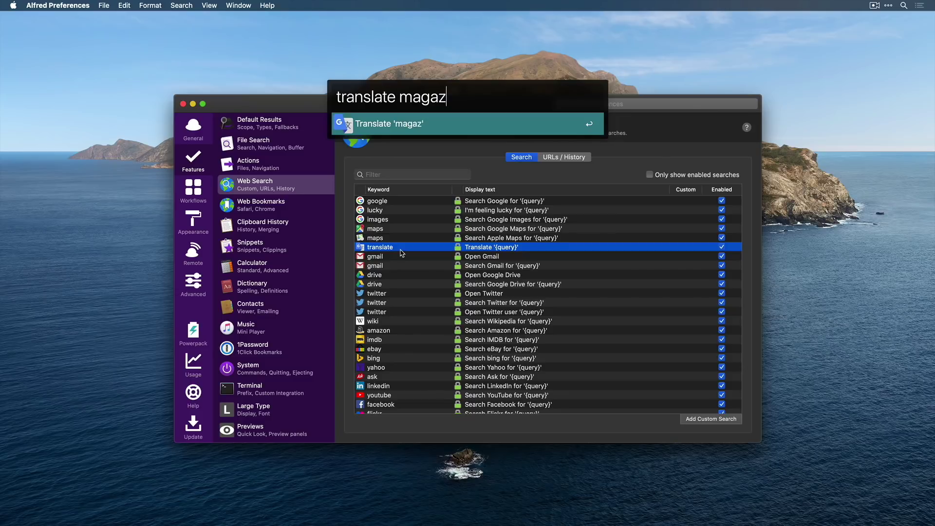
pyautogui.press('Return')
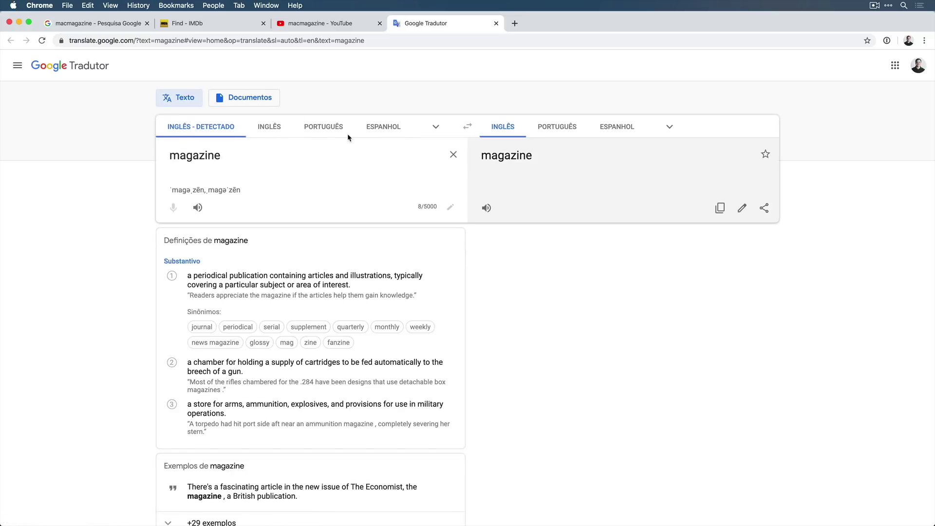
pyautogui.click(560, 128)
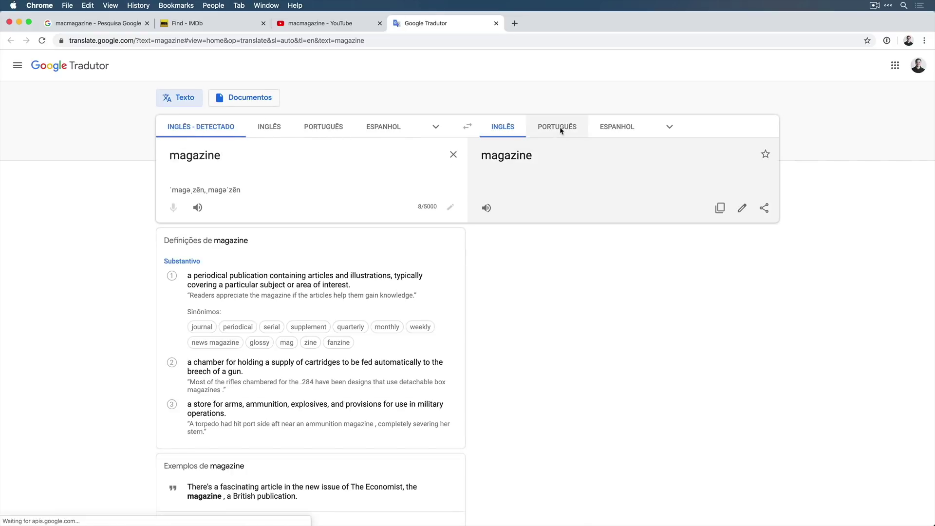
pyautogui.moveTo(479, 155); pyautogui.dragTo(514, 160)
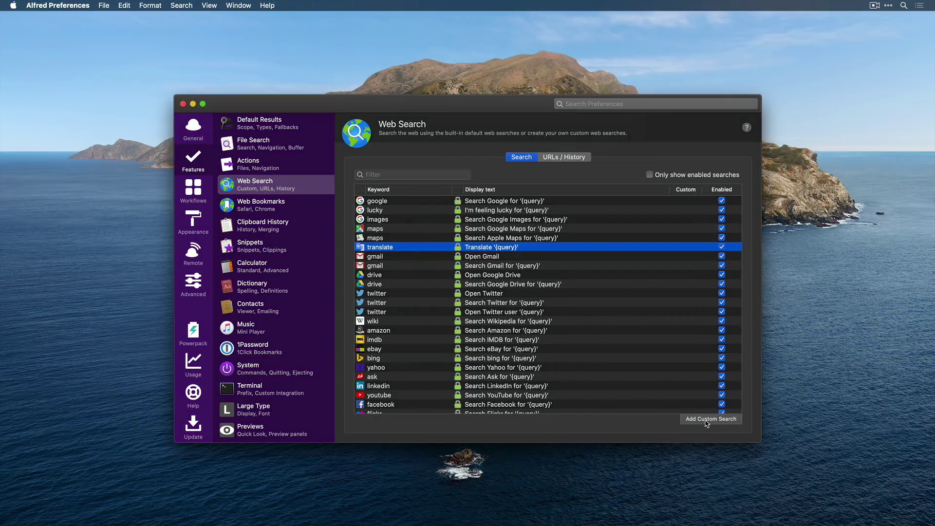
# - Start adding a custom web search and set its keyword to "mm"
pyautogui.click(707, 423)
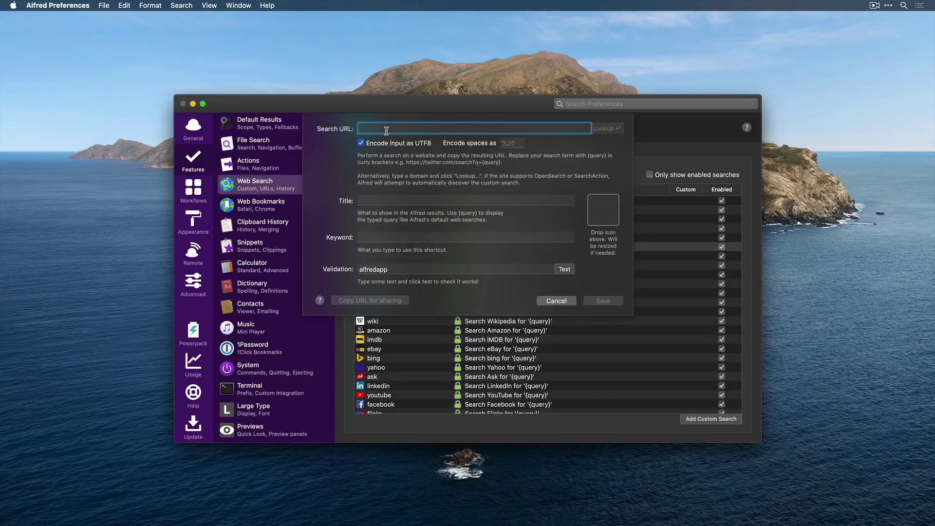
pyautogui.click(383, 201)
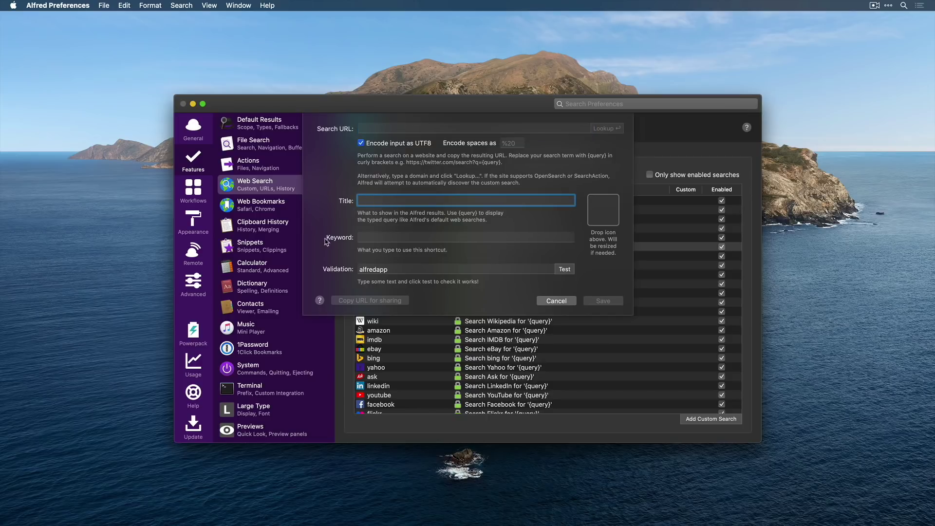
pyautogui.click(397, 240)
pyautogui.write('mm')
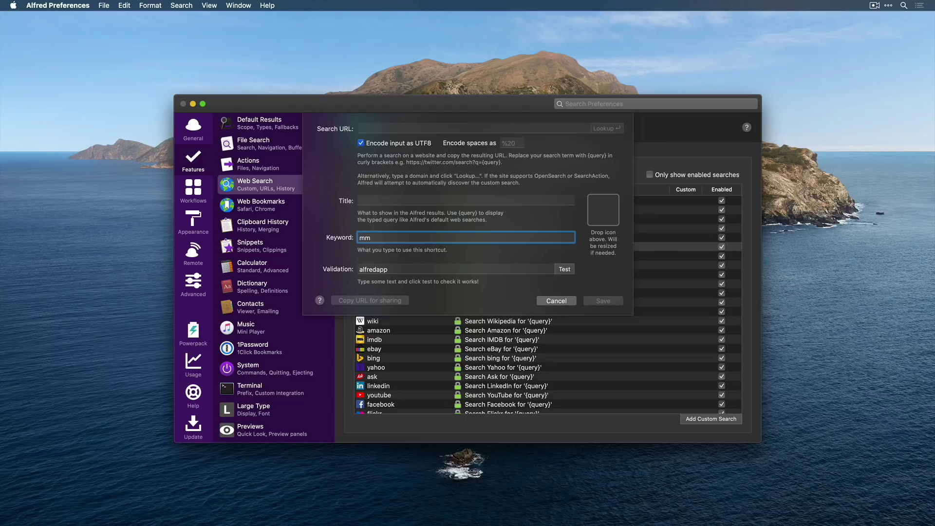
# - Demonstrate the "mm" keyword in the Alfred launcher and dismiss it, returning to the custom search form
pyautogui.hotkey('alt', 'space')
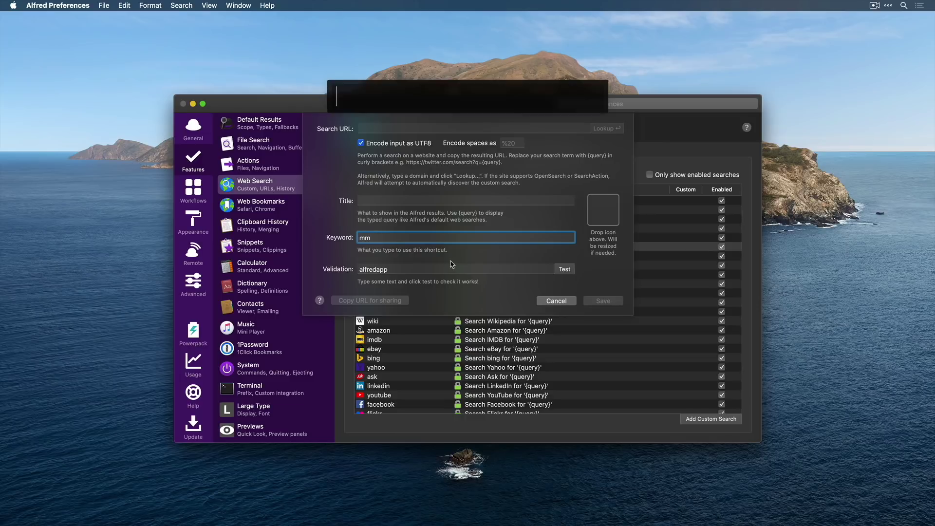
pyautogui.write('mm')
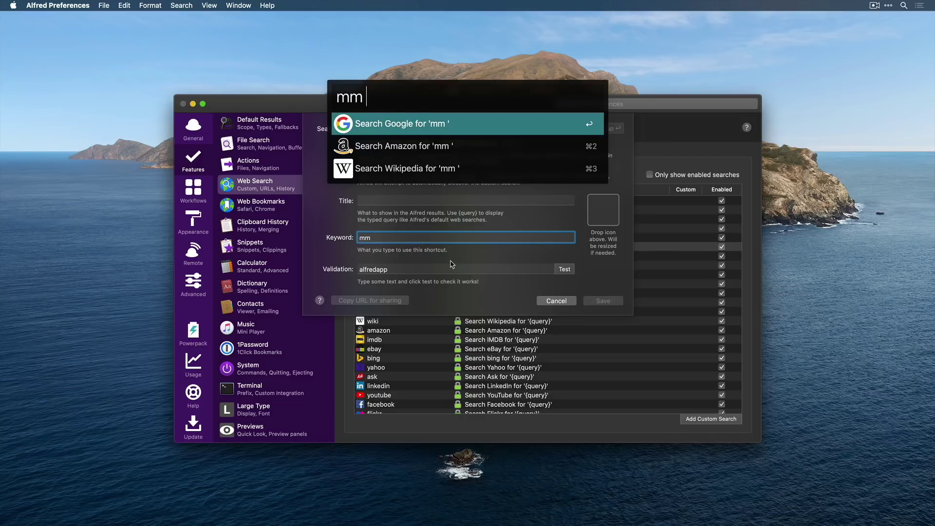
pyautogui.press('Escape')
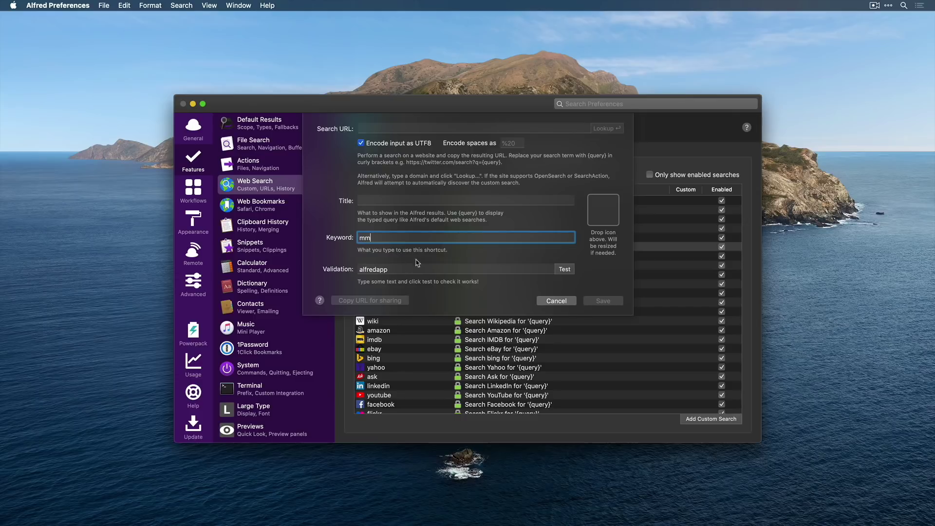
# - Cancel the new custom search and review the Web Bookmarks and Clipboard History preferences
pyautogui.click(557, 301)
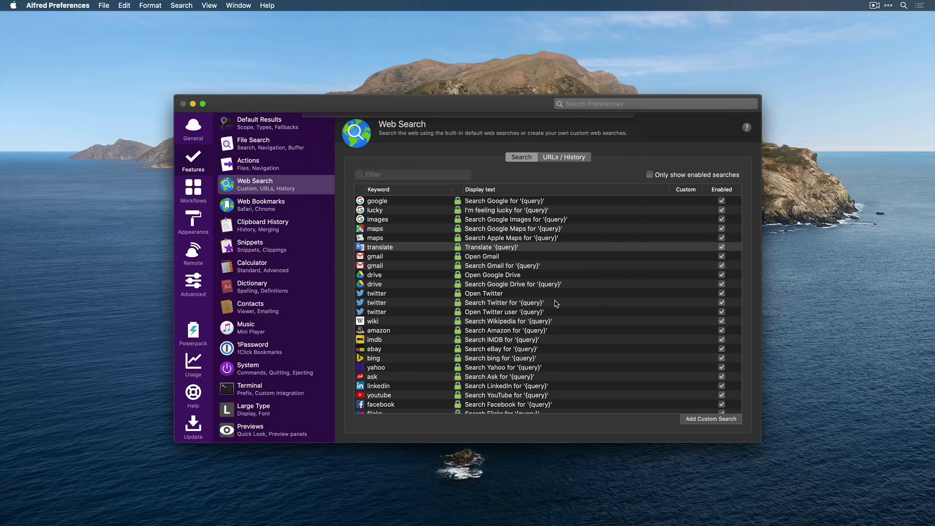
pyautogui.click(288, 208)
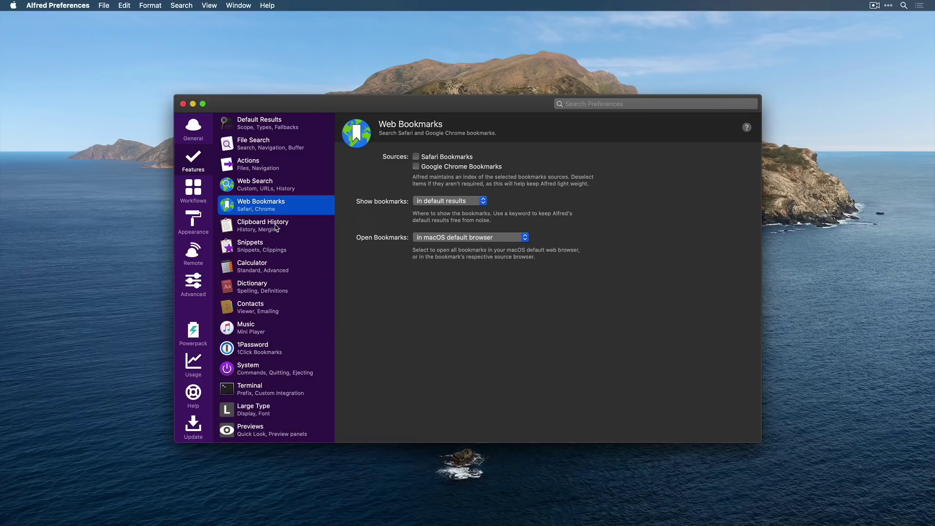
pyautogui.click(276, 227)
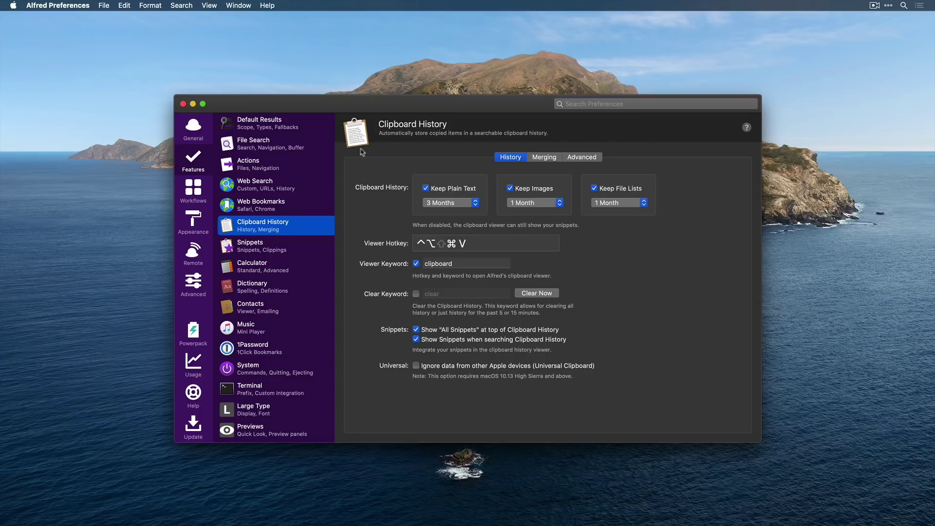
# - Close the preferences, then bring up the clipboard history viewer over the desktop and dismiss it
pyautogui.click(183, 103)
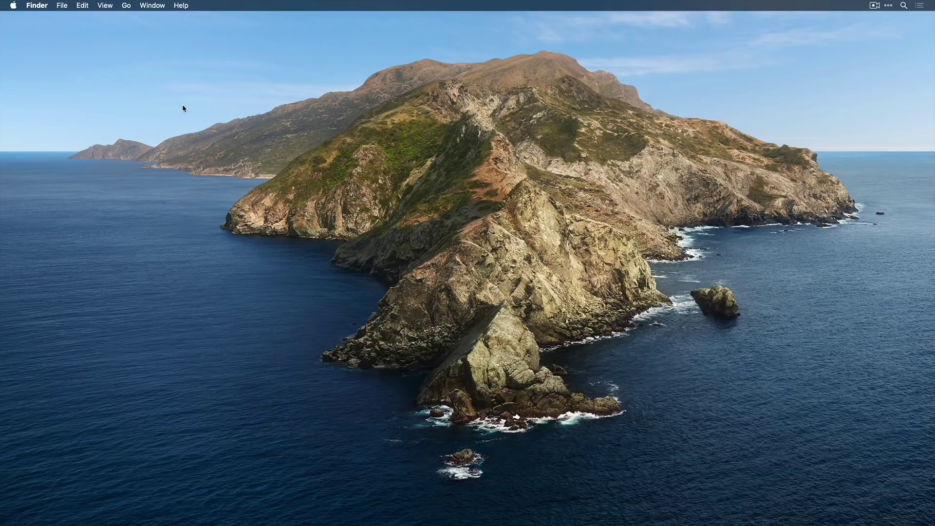
pyautogui.press('ctrl+alt+super+v')
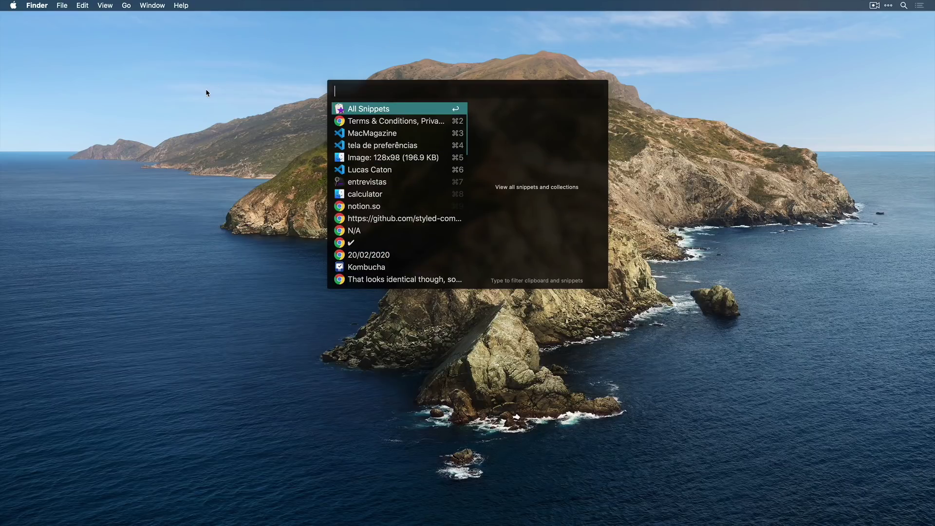
pyautogui.click(241, 175)
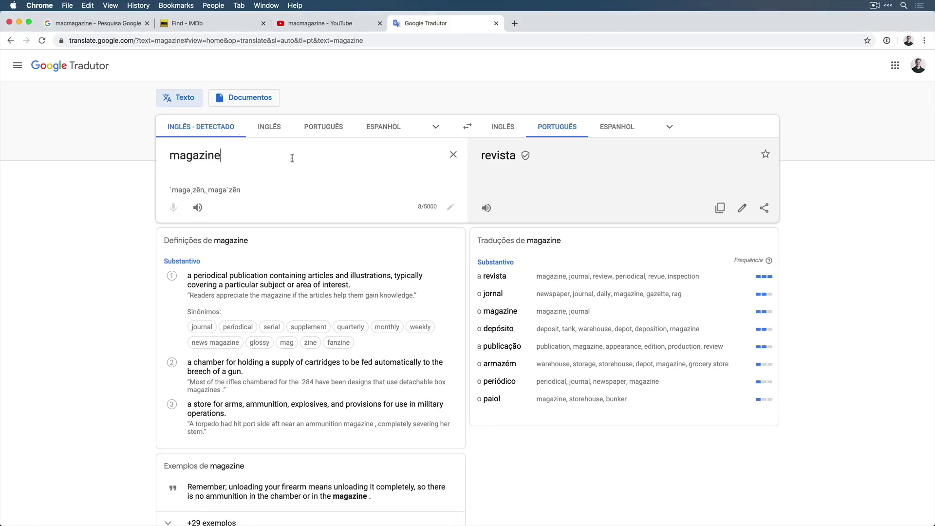
# - Copy the word "magazine" from the Google Translate source text in Chrome and hide the browser
pyautogui.rightClick(191, 157)
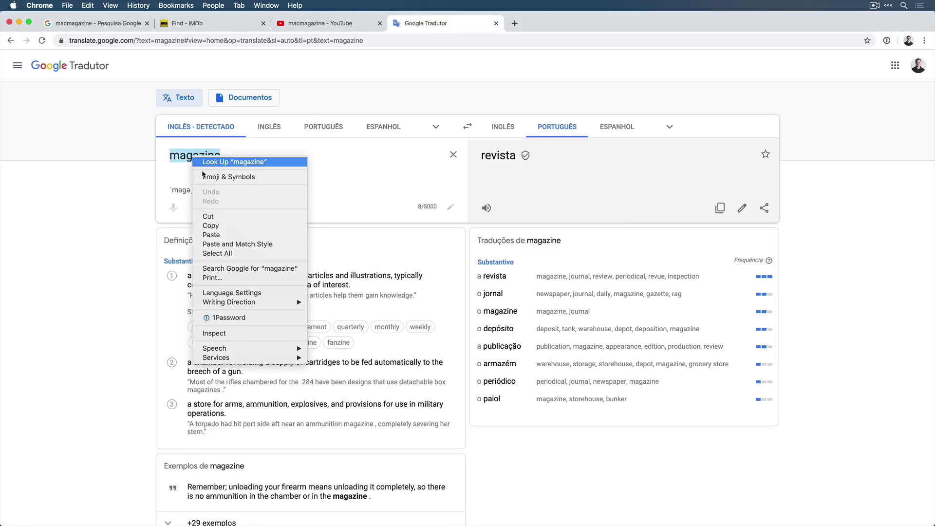
pyautogui.click(218, 227)
pyautogui.press('super+h')
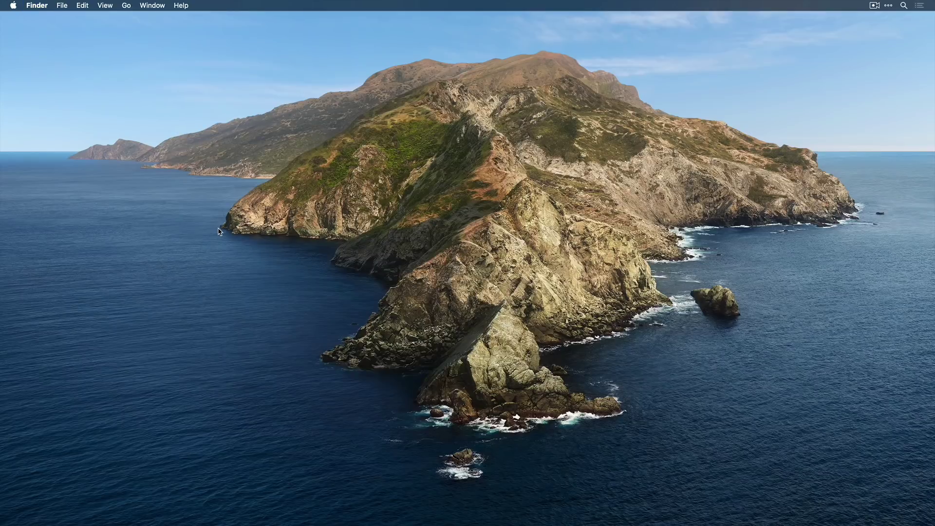
# - Reopen the clipboard history viewer and browse through the older stored entries
pyautogui.press('super+alt+c')
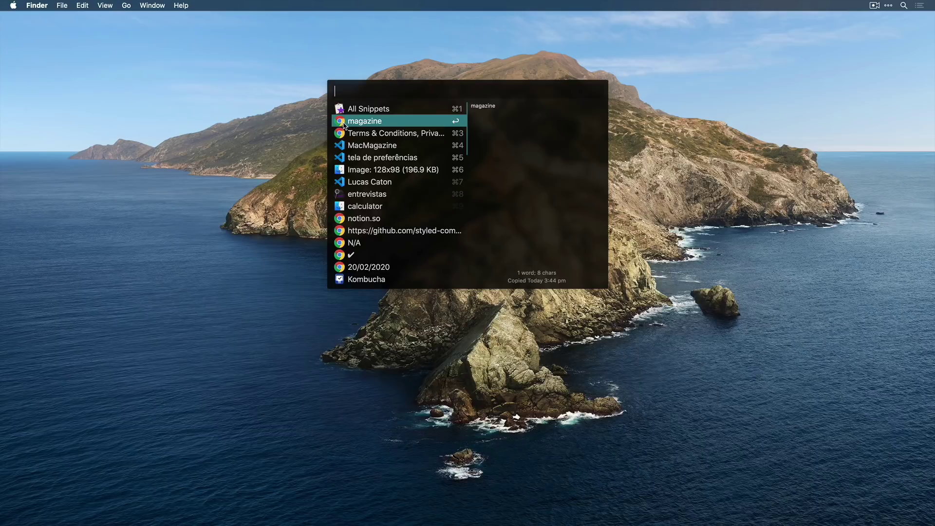
pyautogui.press('Down')
pyautogui.press('Down')
pyautogui.press('Down')
pyautogui.press('Down')
pyautogui.press('Down')
pyautogui.press('Down')
pyautogui.press('Down')
pyautogui.press('Down')
pyautogui.press('Down')
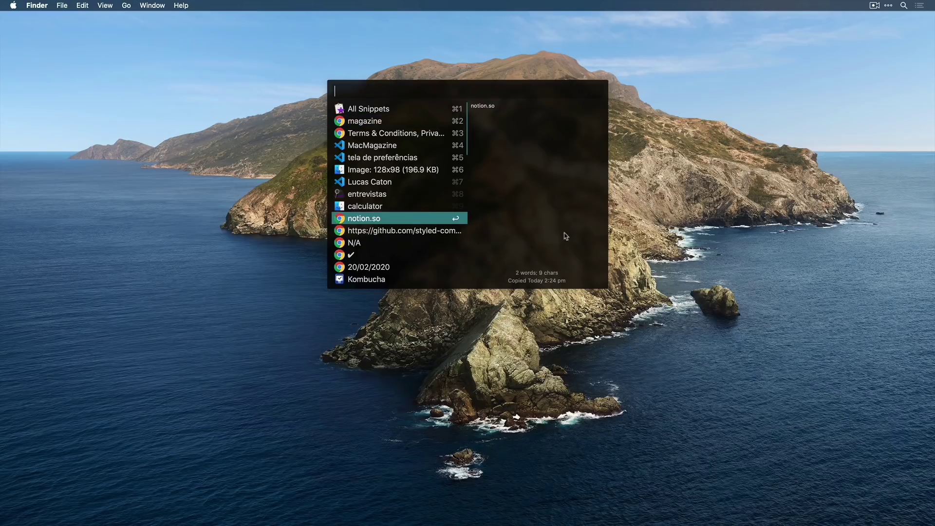
pyautogui.press('Up')
pyautogui.press('Up')
pyautogui.press('Up')
pyautogui.press('Up')
pyautogui.press('Up')
pyautogui.press('Return')
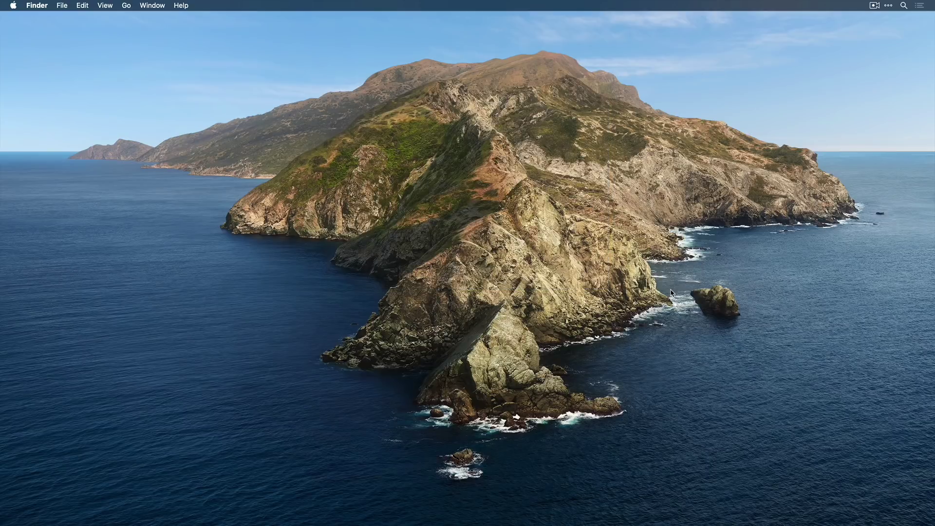
# - Capture a screen area of about 170 x 120 around the small offshore rock and check it in the clipboard history
pyautogui.press('super+shift+4')
pyautogui.moveTo(670, 272); pyautogui.dragTo(752, 329)
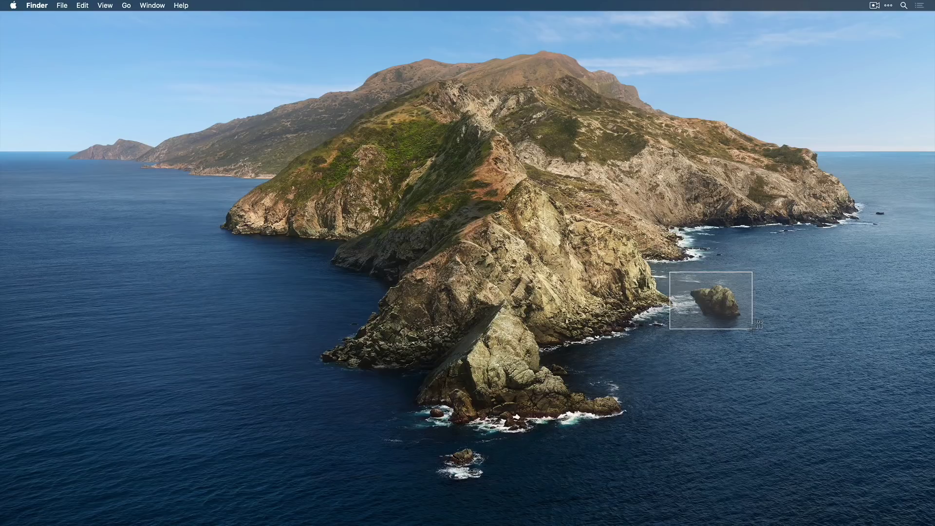
pyautogui.moveTo(753, 329); pyautogui.dragTo(753, 330)
pyautogui.moveTo(753, 330); pyautogui.dragTo(752, 331)
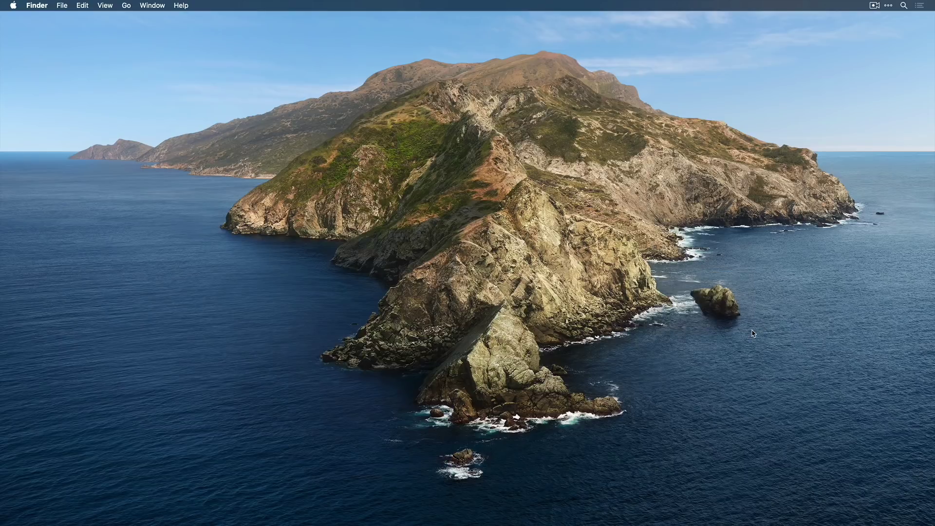
pyautogui.press('alt+super+c')
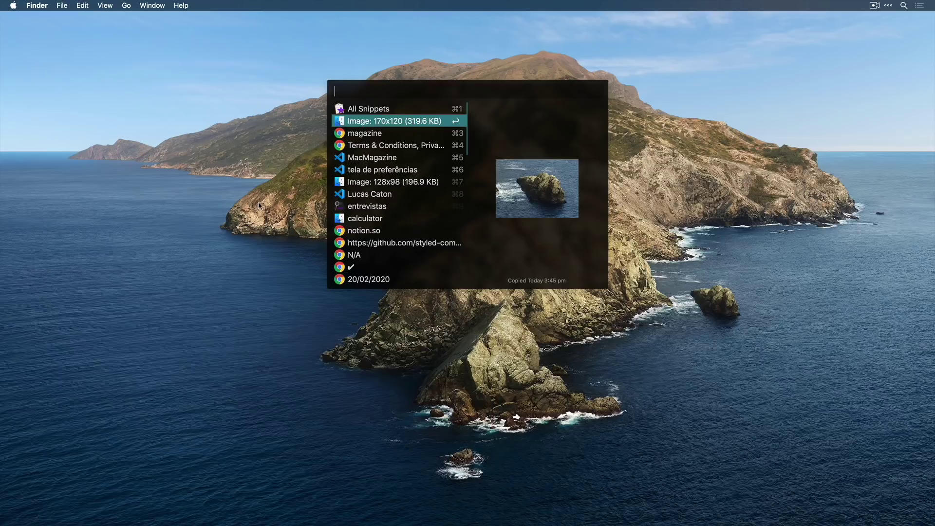
pyautogui.press('Escape')
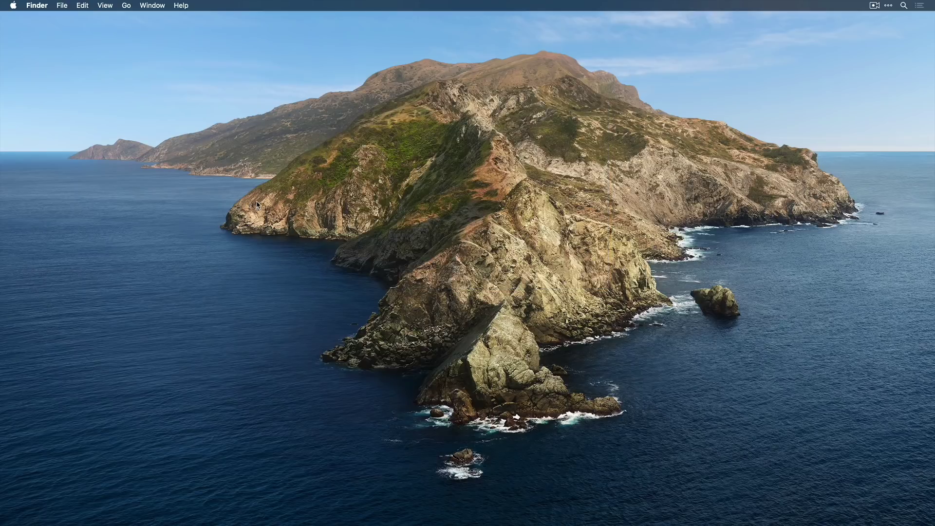
# - Launch Skitch from the Alfred launcher by searching for "sk"
pyautogui.hotkey('alt', 'space')
pyautogui.write('sk')
pyautogui.press('Return')
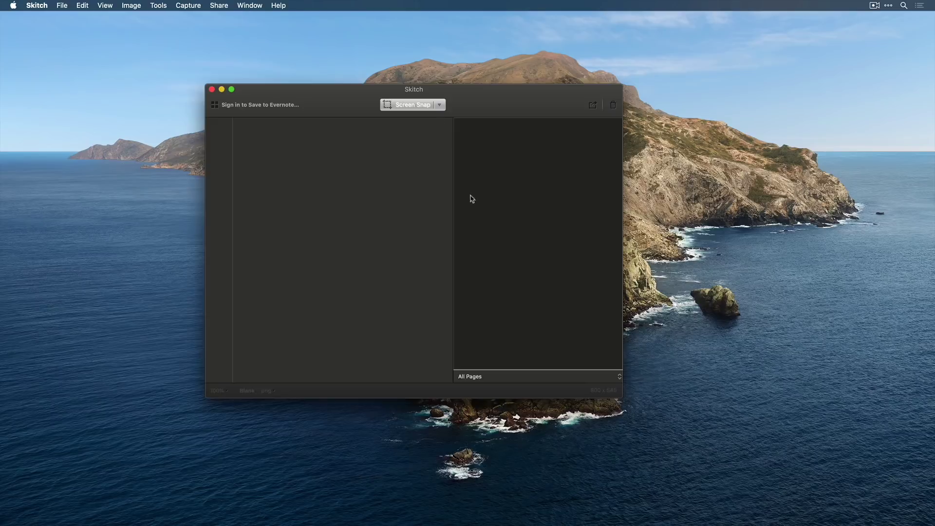
pyautogui.press('Escape')
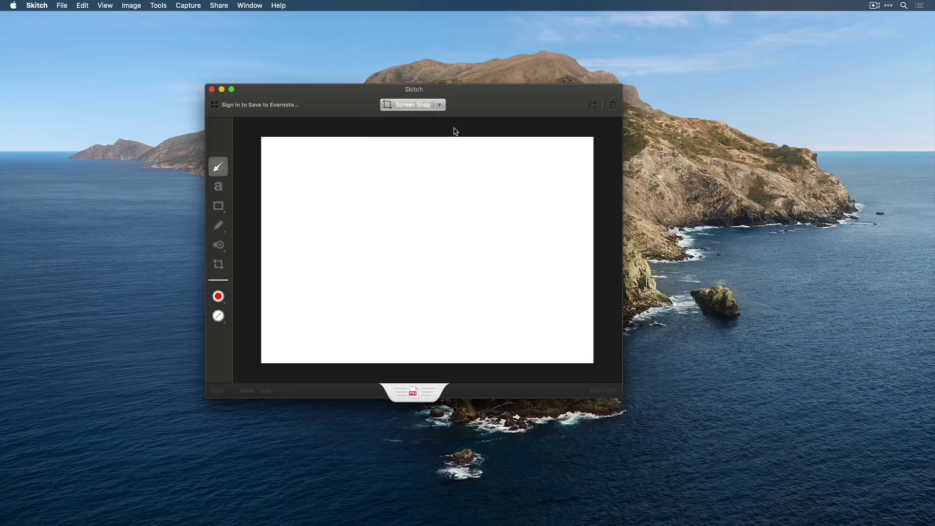
# - Paste the captured rock image from the clipboard history into Skitch and frame the rock with a rectangle
pyautogui.press('super+alt+c')
pyautogui.press('Down')
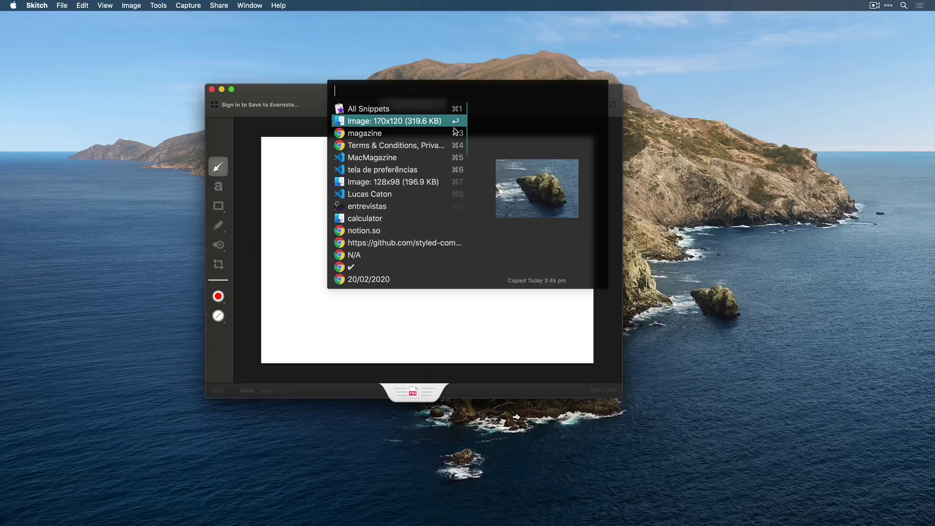
pyautogui.press('Return')
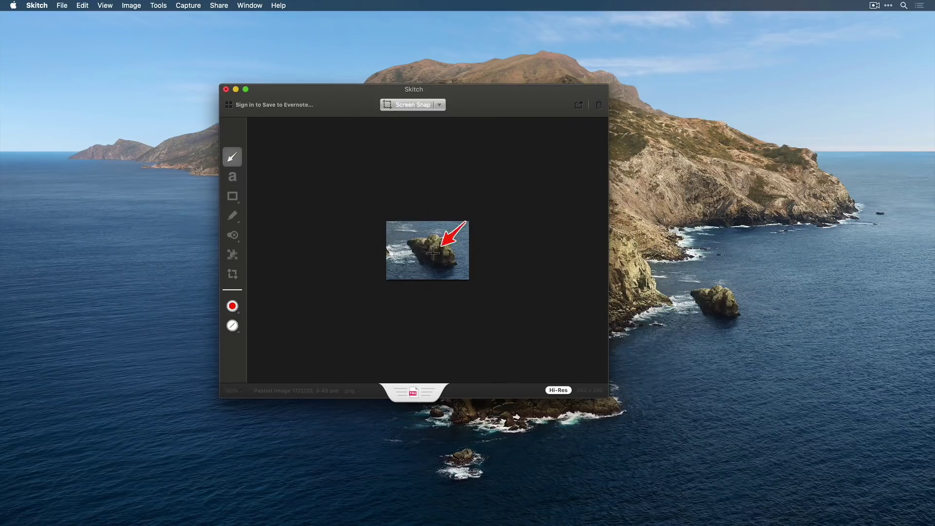
pyautogui.click(233, 196)
pyautogui.moveTo(397, 233); pyautogui.dragTo(463, 272)
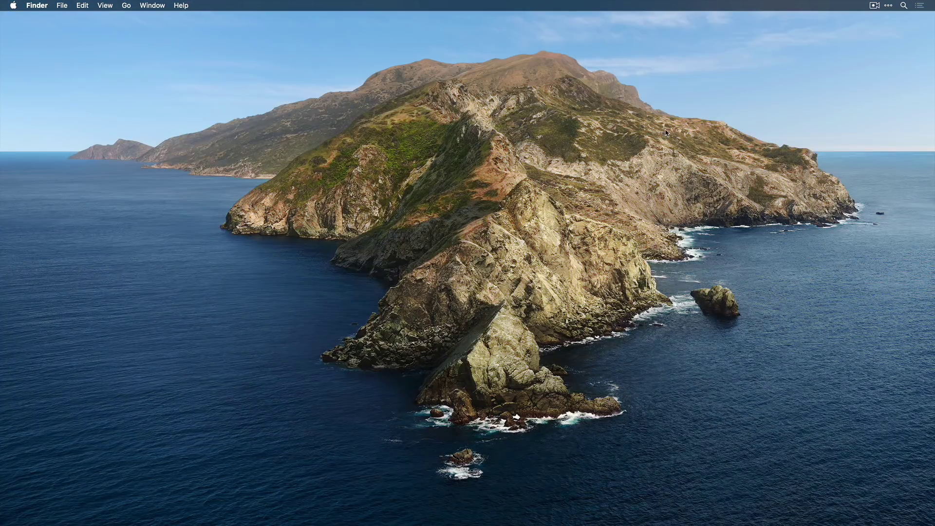
# - Create a new folder on the desktop and name it with the presenter's first name
pyautogui.rightClick(670, 151)
pyautogui.click(687, 159)
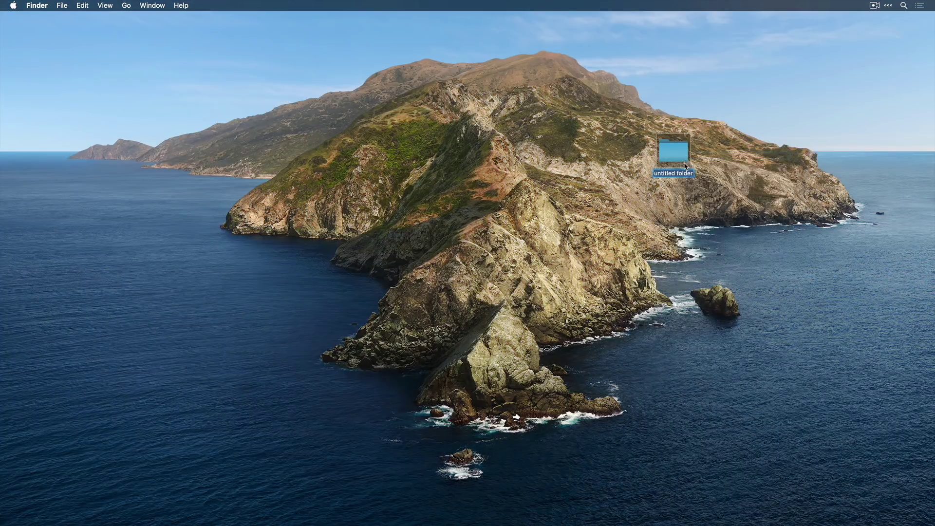
pyautogui.write('lucas')
pyautogui.press('Return')
# - Copy the new desktop folder and look up its file entry in the clipboard history
pyautogui.rightClick(670, 153)
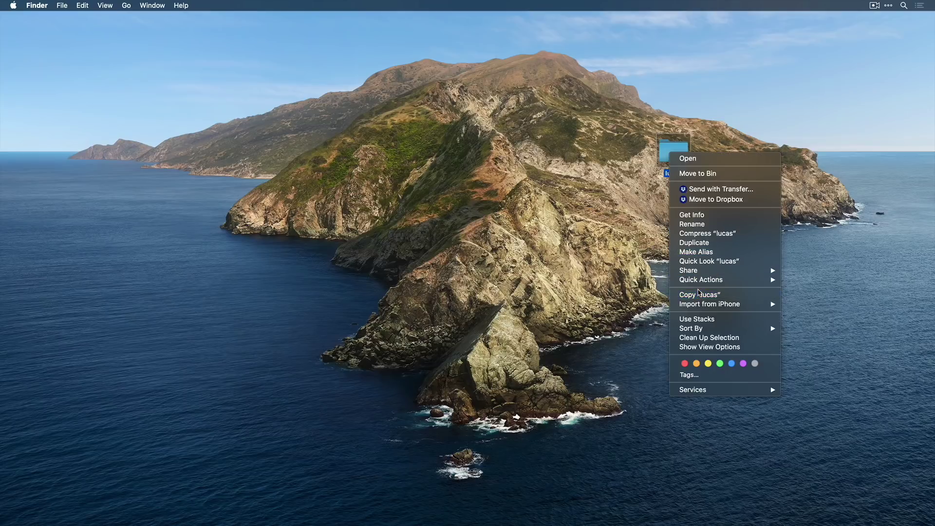
pyautogui.click(606, 268)
pyautogui.press('super+alt+c')
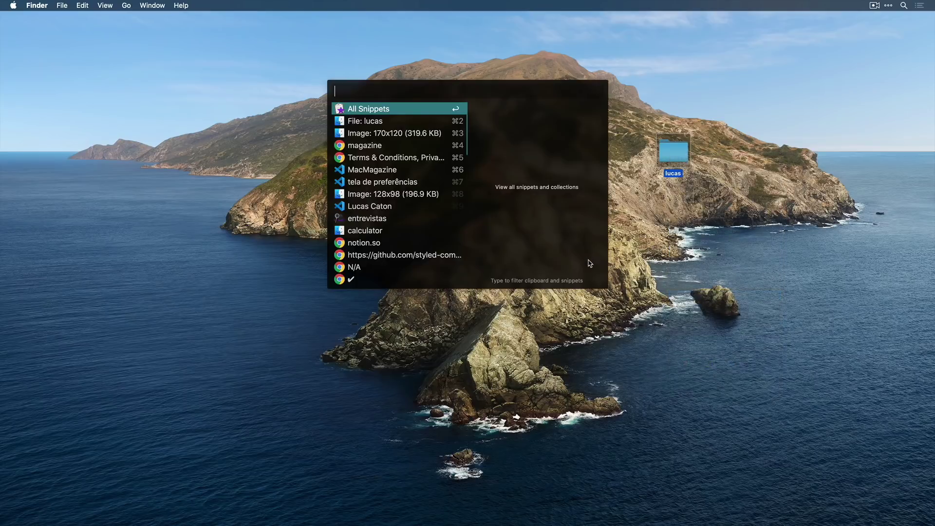
pyautogui.press('Down')
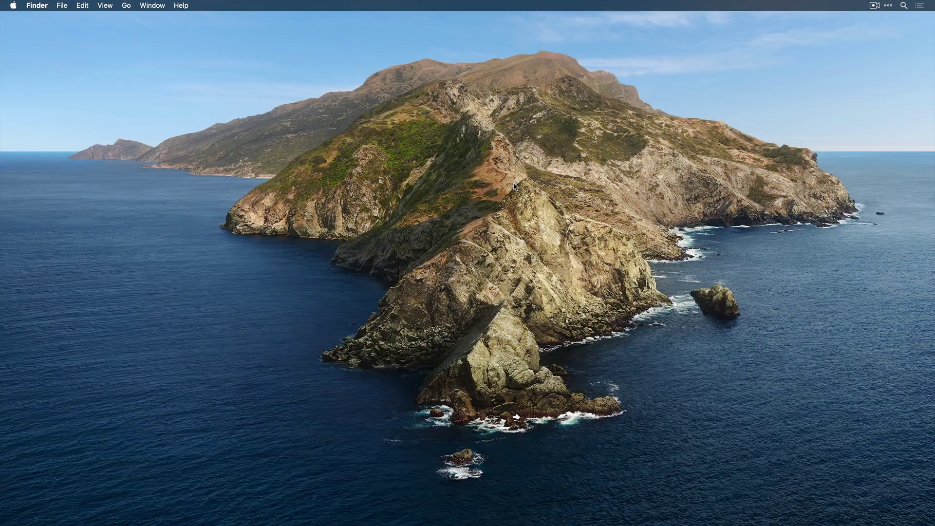
# - Reopen Alfred Preferences from the launcher by searching for "al"
pyautogui.hotkey('alt', 'space')
pyautogui.write('al')
pyautogui.press('Return')
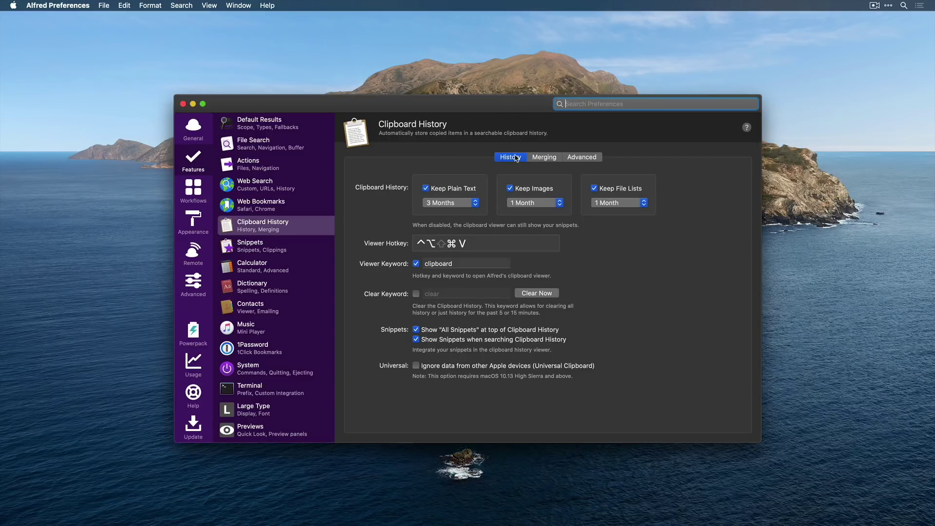
# - Examine the available retention periods for plain text in the Clipboard History settings
pyautogui.click(477, 204)
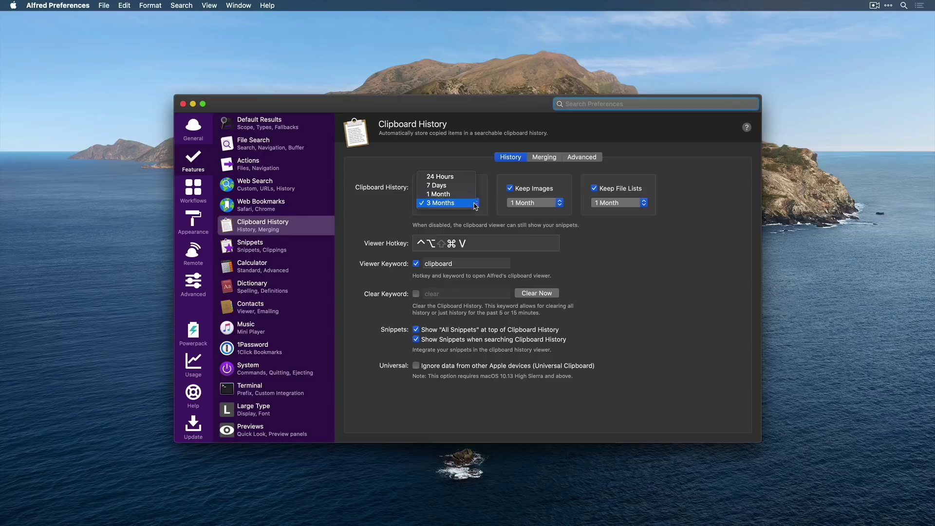
pyautogui.click(467, 205)
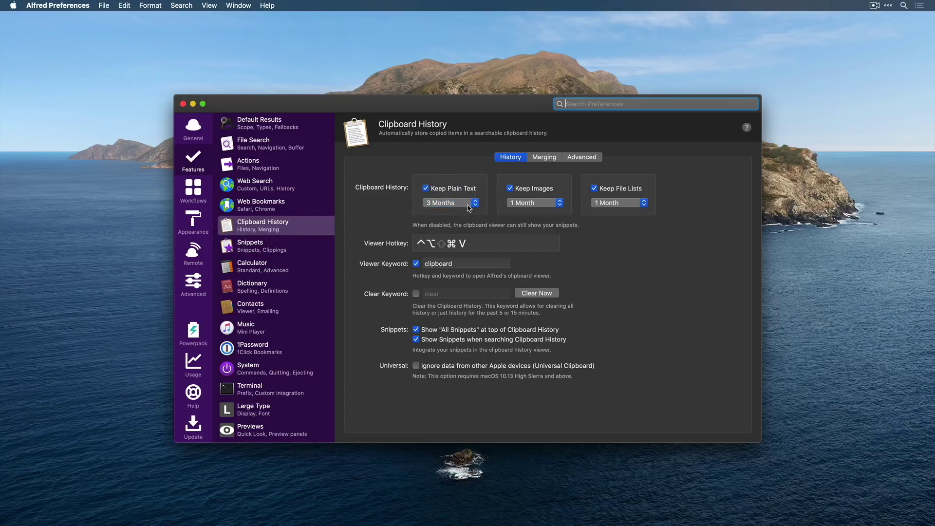
pyautogui.click(471, 205)
pyautogui.click(470, 203)
pyautogui.click(467, 204)
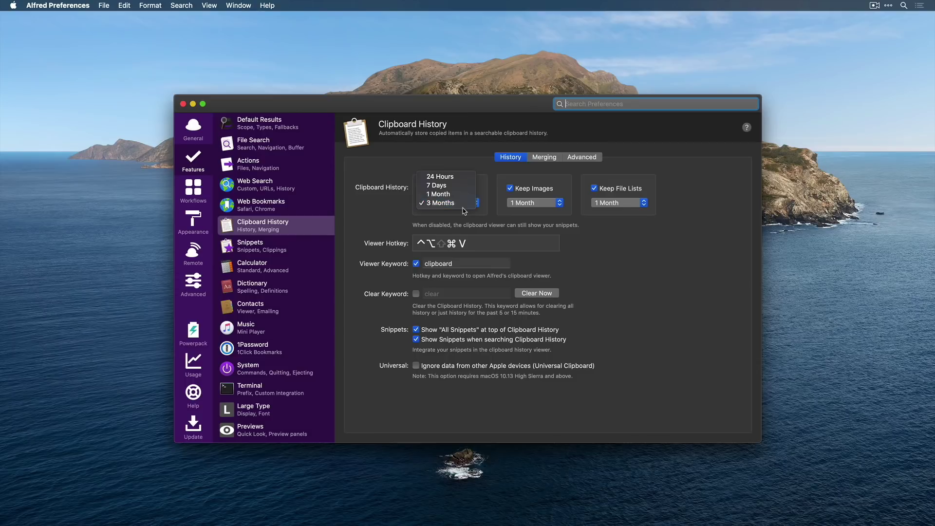
pyautogui.click(443, 163)
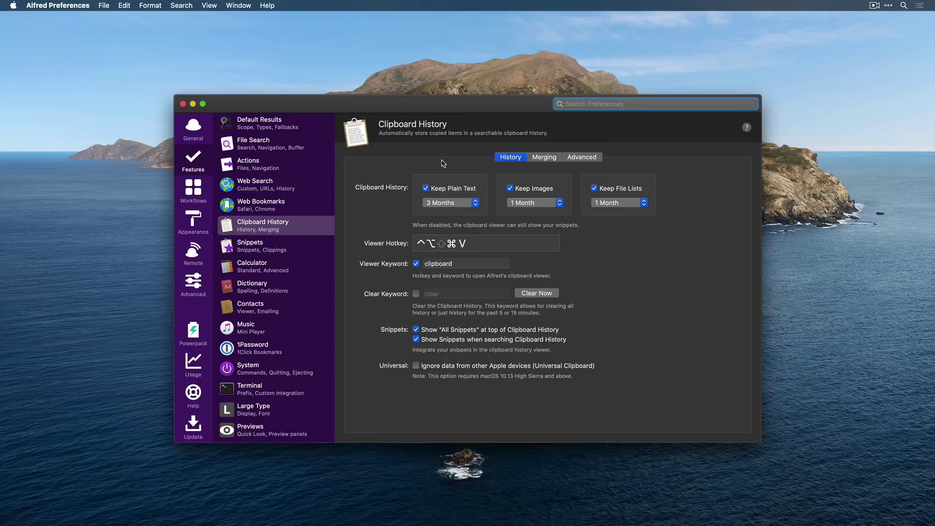
pyautogui.click(462, 204)
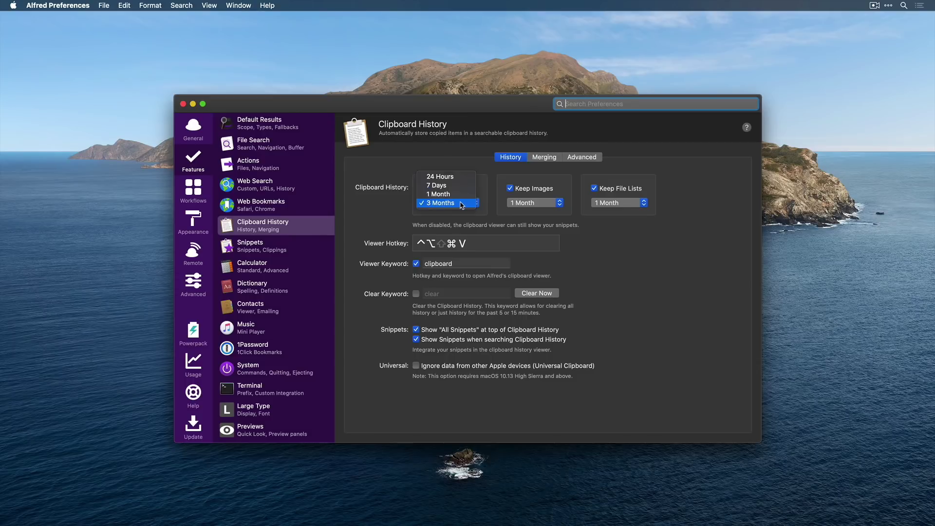
pyautogui.click(458, 160)
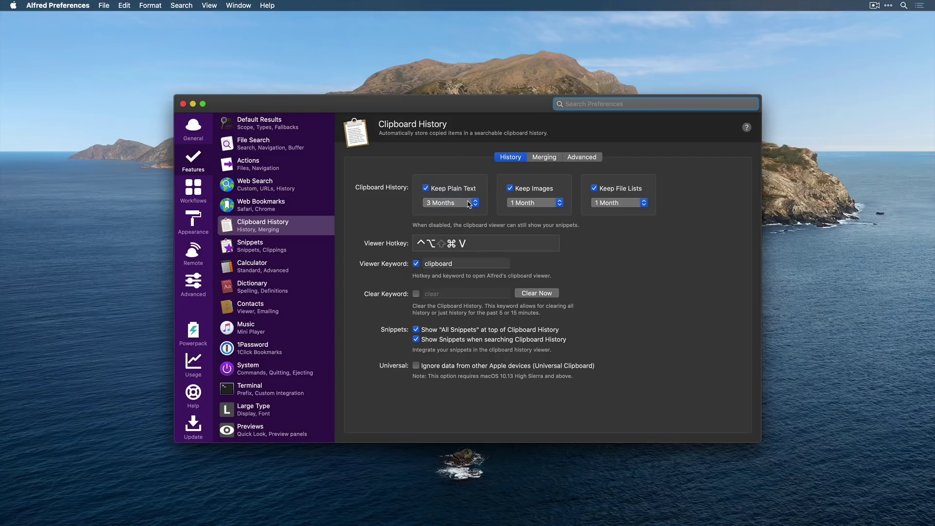
# - Examine the available retention periods for images and file lists in the clipboard history
pyautogui.click(555, 205)
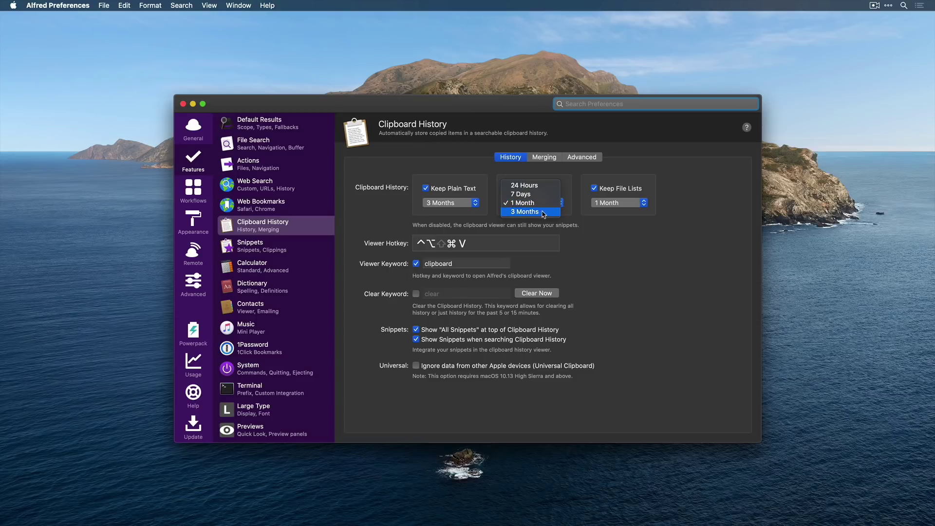
pyautogui.click(570, 208)
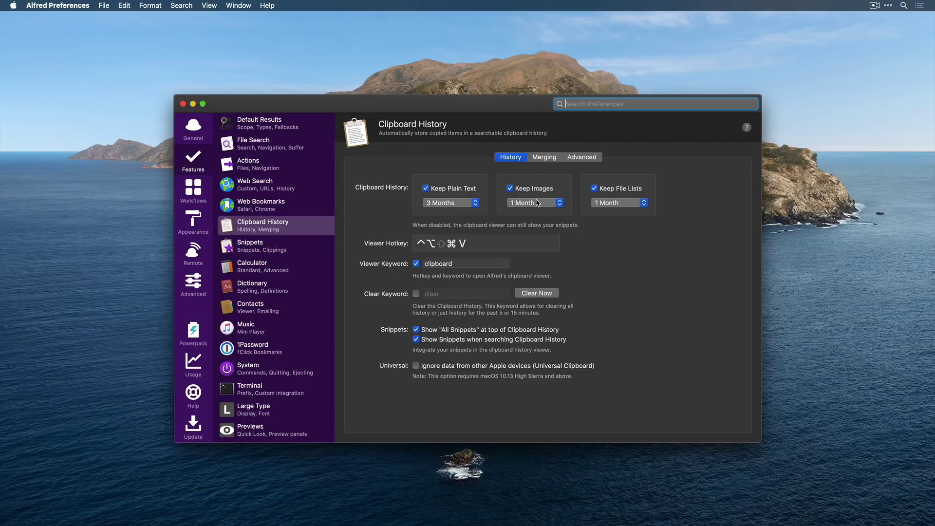
pyautogui.click(631, 206)
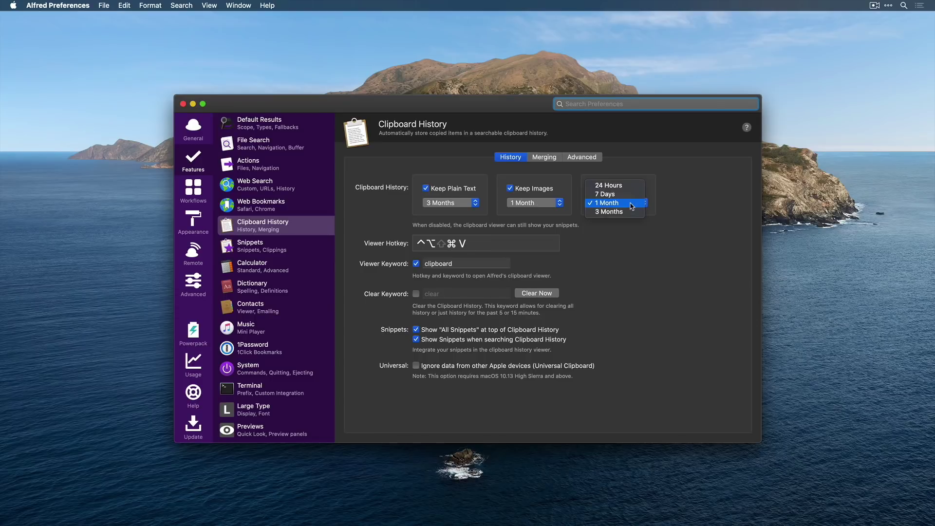
pyautogui.click(682, 202)
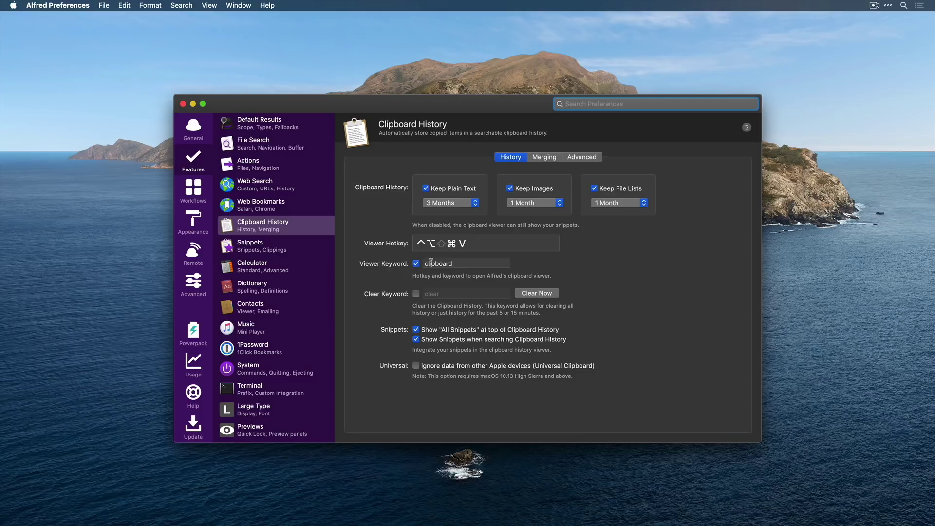
# - Show the clipboard viewer from the launcher with the query "clip", and close it again
pyautogui.hotkey('alt', 'space')
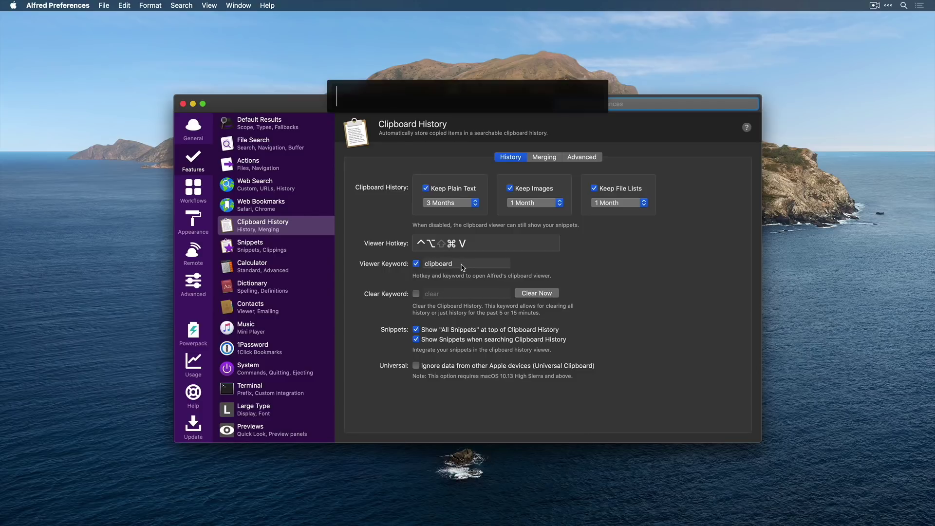
pyautogui.write('clip')
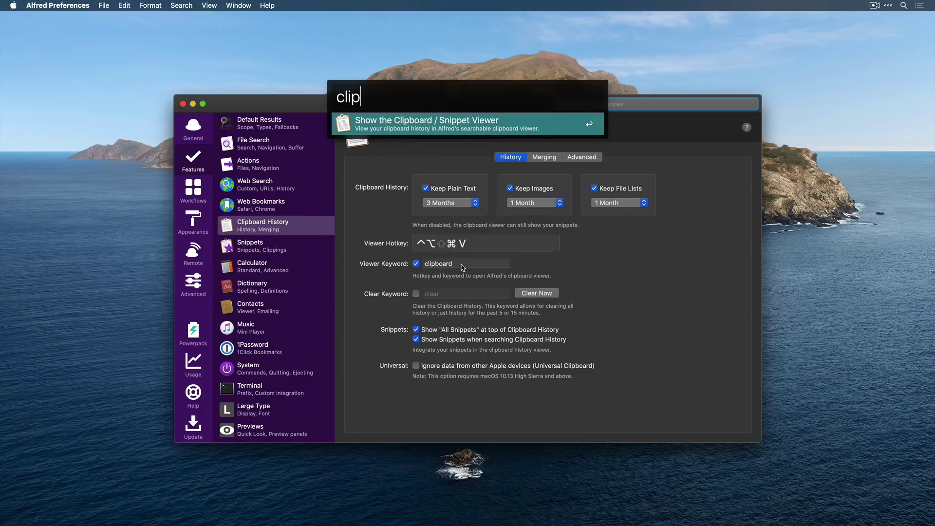
pyautogui.press('Return')
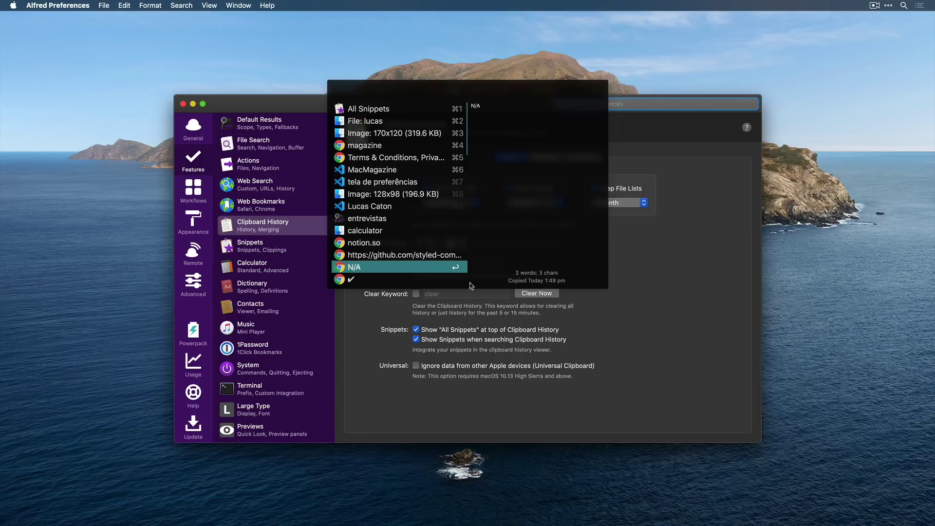
pyautogui.click(651, 320)
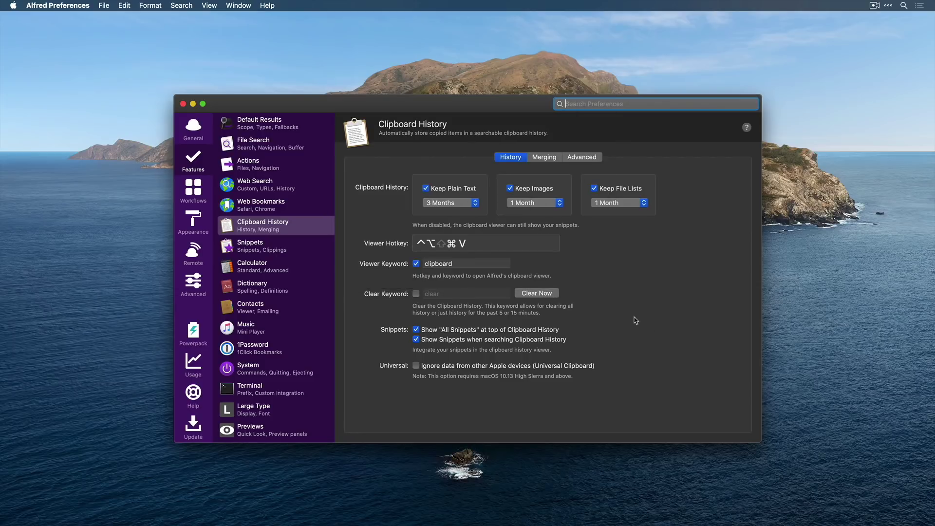
# - Examine the clear keyword option and the Merging and Advanced settings of the clipboard history
pyautogui.click(416, 295)
pyautogui.click(416, 295)
pyautogui.click(543, 159)
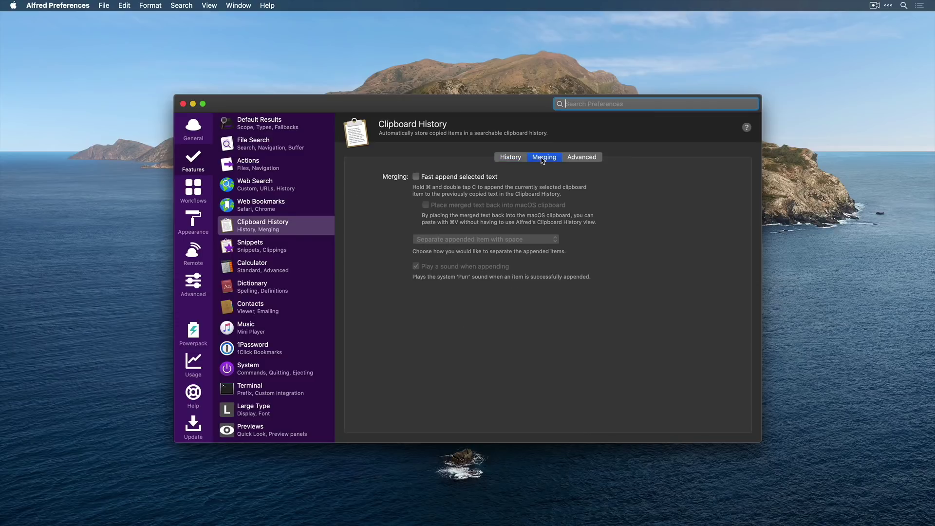
pyautogui.click(586, 159)
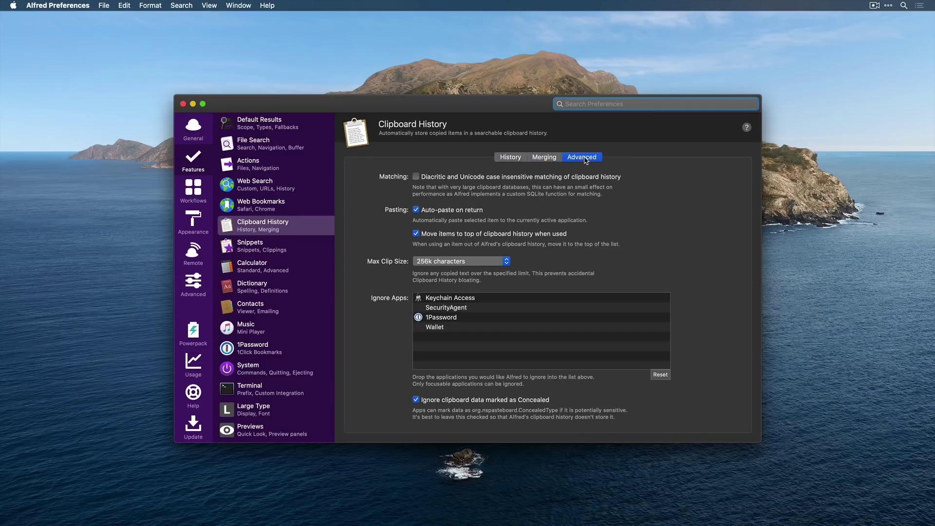
pyautogui.click(553, 160)
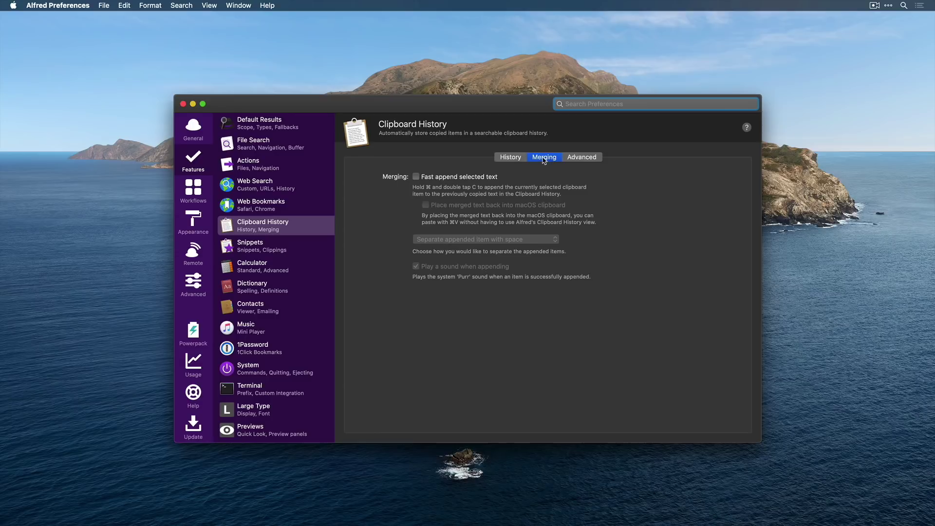
pyautogui.click(578, 159)
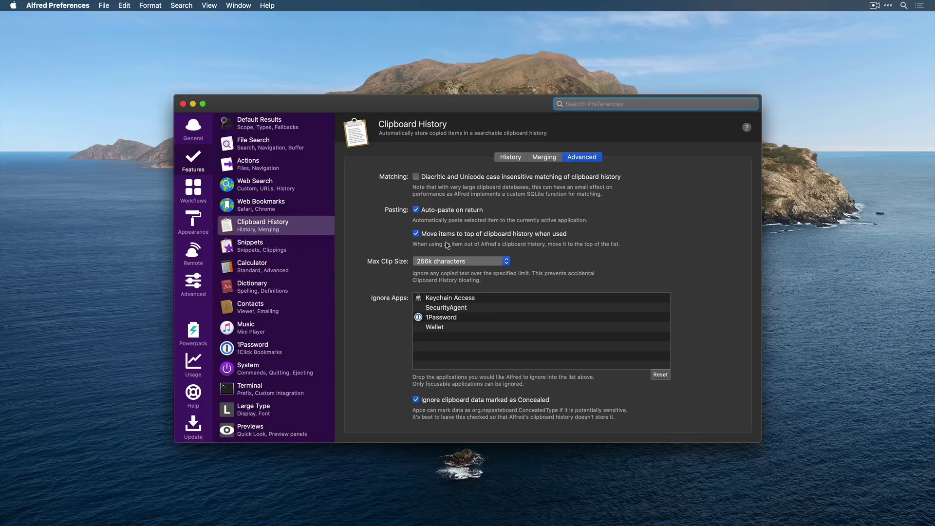
# - Show the Snippets settings with the __MacMagazine (exemplo) collection selected
pyautogui.click(289, 249)
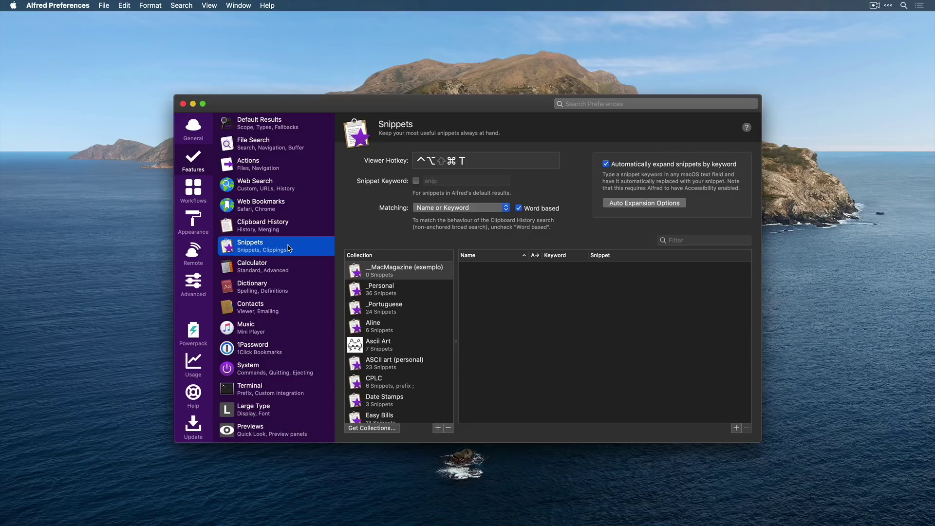
pyautogui.click(408, 275)
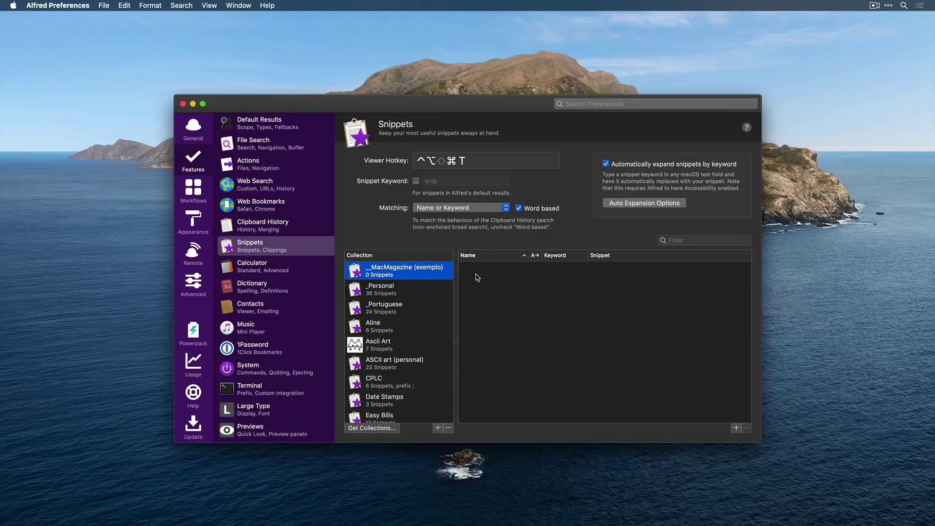
pyautogui.click(263, 227)
pyautogui.click(269, 249)
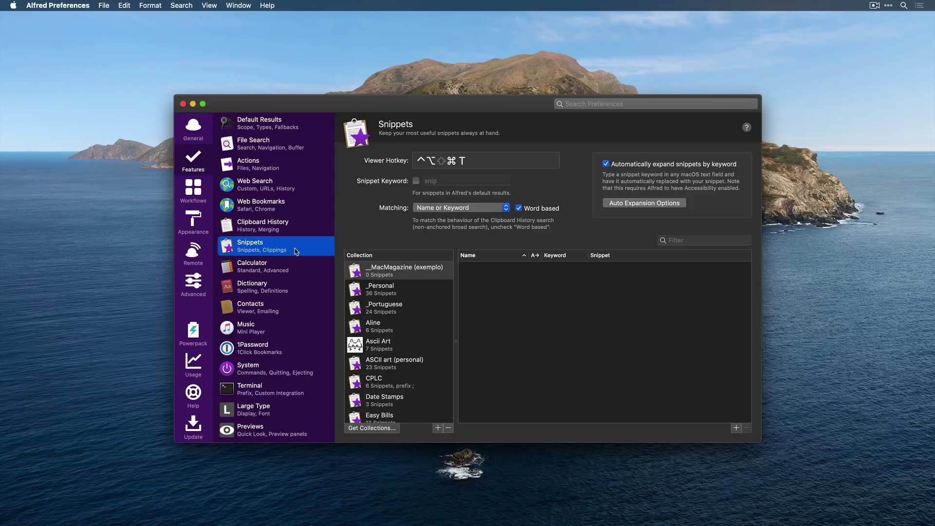
# - Start a new snippet in the __MacMagazine (exemplo) collection, named "Site do MM" with the keyword ";mm"
pyautogui.click(736, 428)
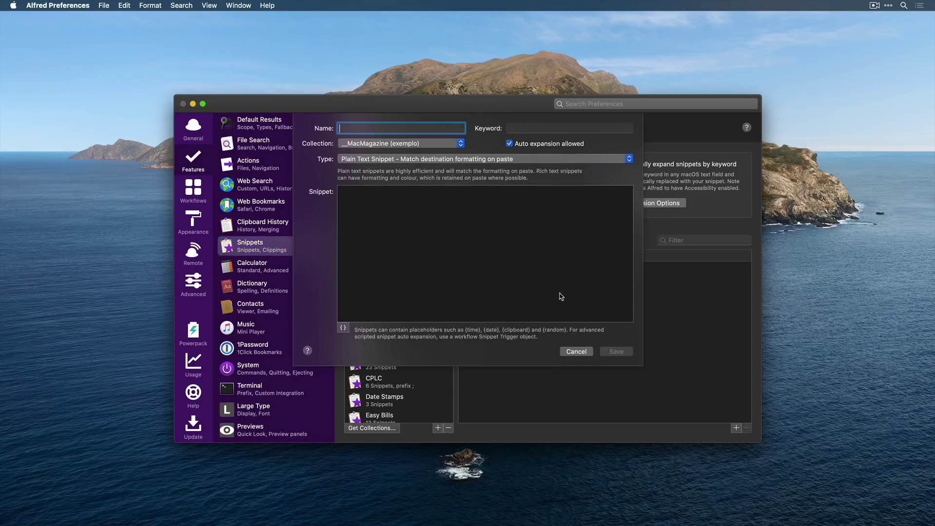
pyautogui.write('Site do MM')
pyautogui.click(520, 129)
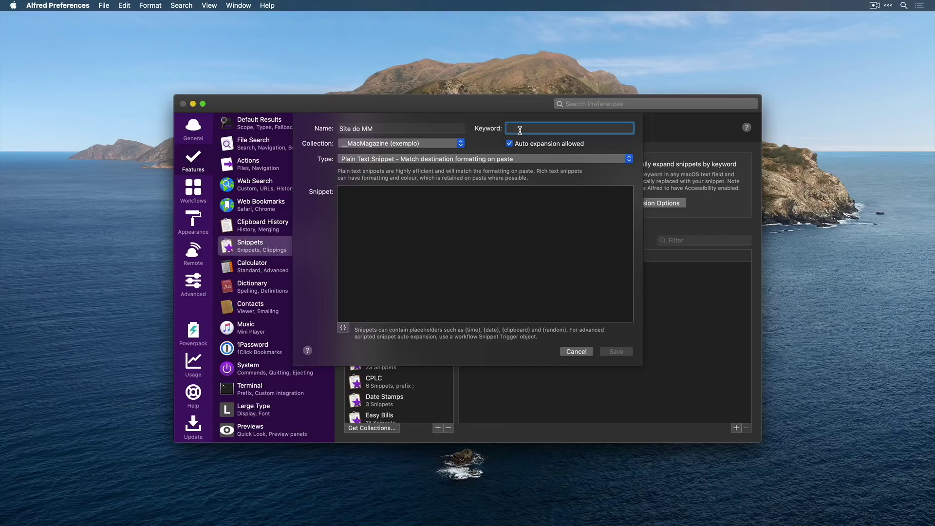
pyautogui.write(';')
pyautogui.write('mm')
pyautogui.click(448, 237)
pyautogui.write('https')
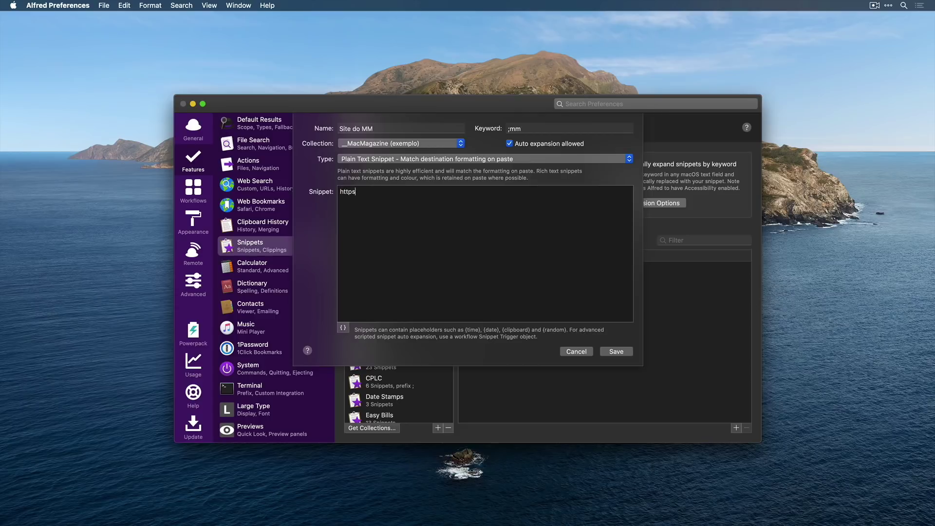
pyautogui.write('://macmagazine.uol.com.nr')
pyautogui.press('BackSpace')
pyautogui.press('BackSpace')
pyautogui.write('br/')
pyautogui.click(628, 352)
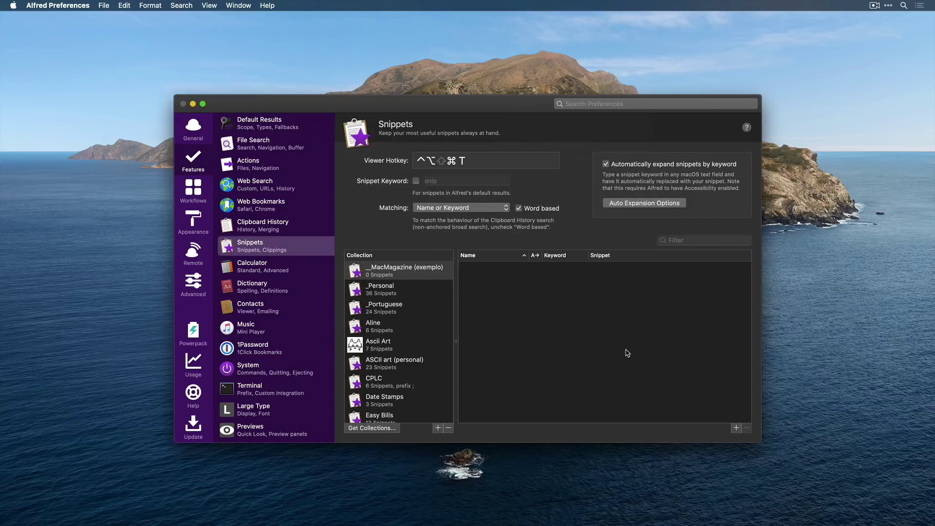
# - Switch to Chrome and close the existing tabs, leaving only a new blank tab
pyautogui.press('super+Tab')
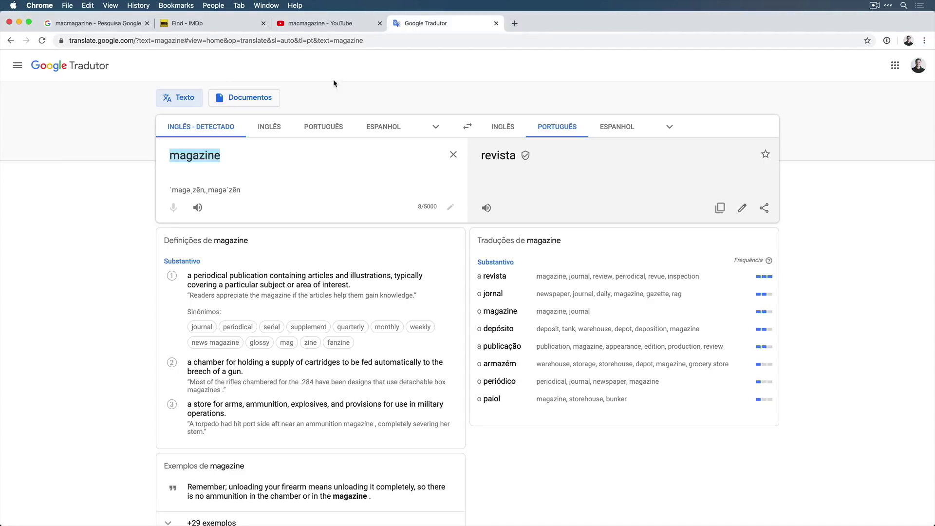
pyautogui.click(147, 24)
pyautogui.click(146, 24)
pyautogui.click(146, 24)
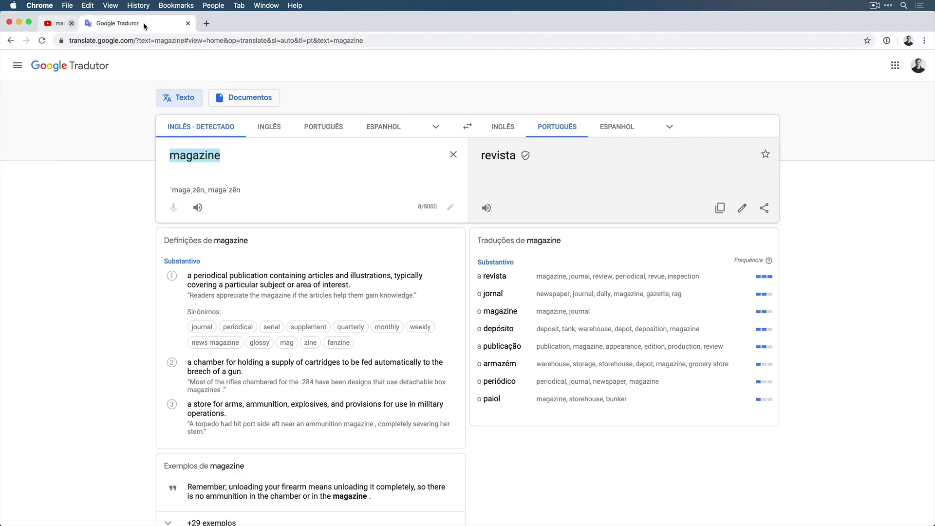
pyautogui.press('super+t')
pyautogui.click(146, 22)
# - Expand the ";mm" snippet in the address bar and load the MacMagazine site
pyautogui.write(';')
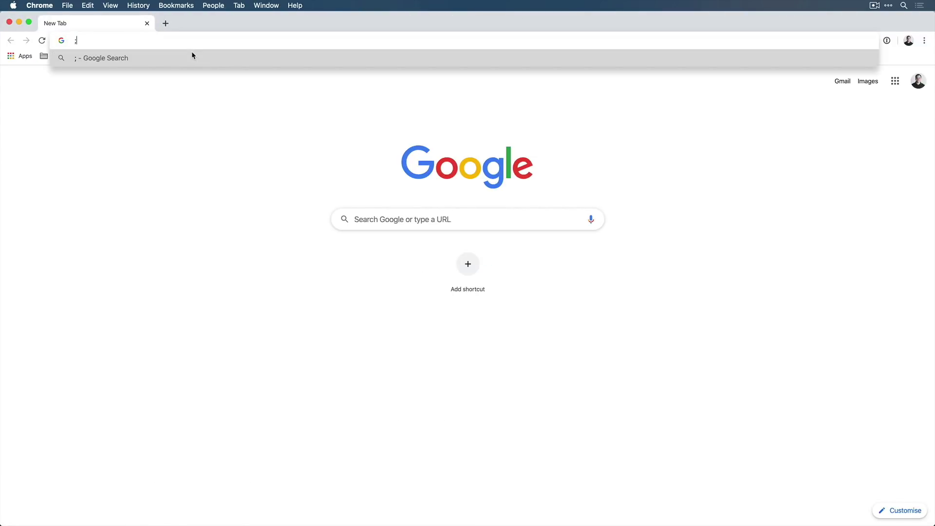
pyautogui.write('macmagazine.uol.com.br/')
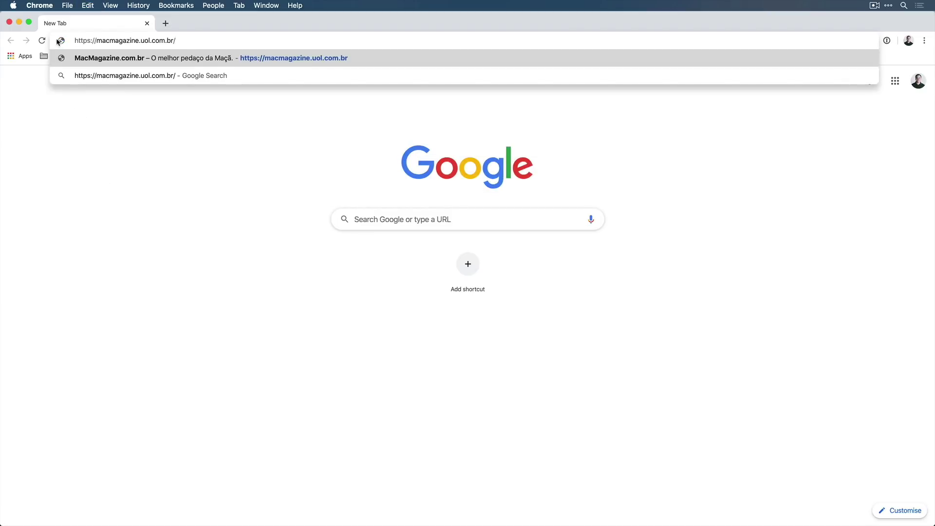
pyautogui.press('Return')
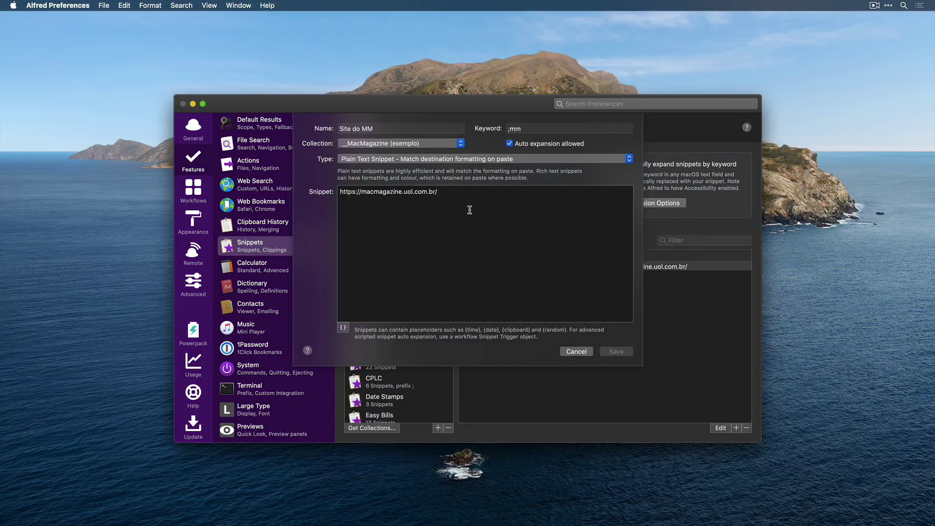
# - Add the text "mais coisa em outras linhas" below the URL in the Site do MM snippet
pyautogui.press('Return')
pyautogui.write('mais coisa em outras li')
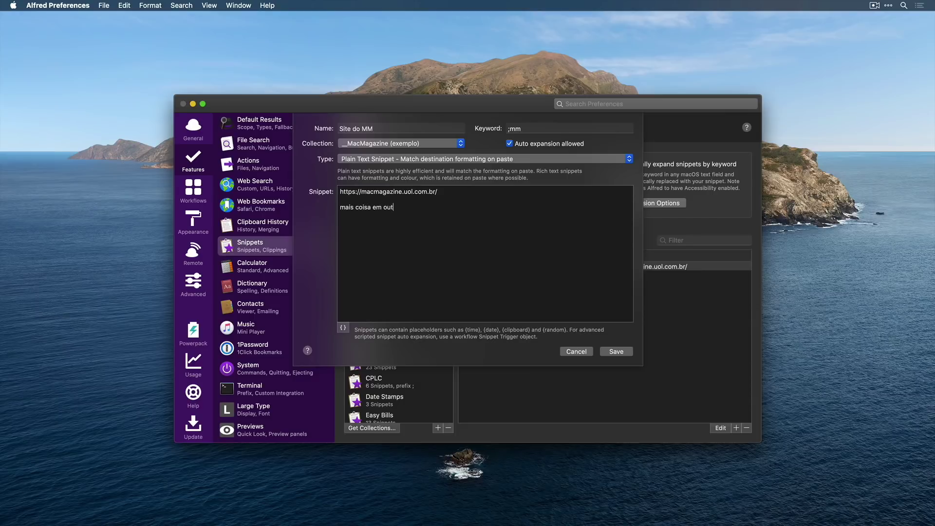
pyautogui.write('nhas')
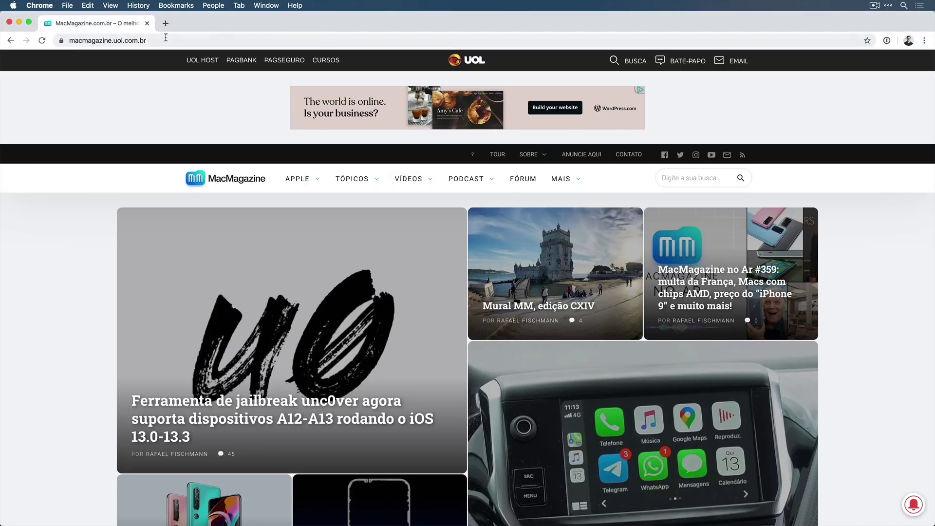
pyautogui.press('super+Tab')
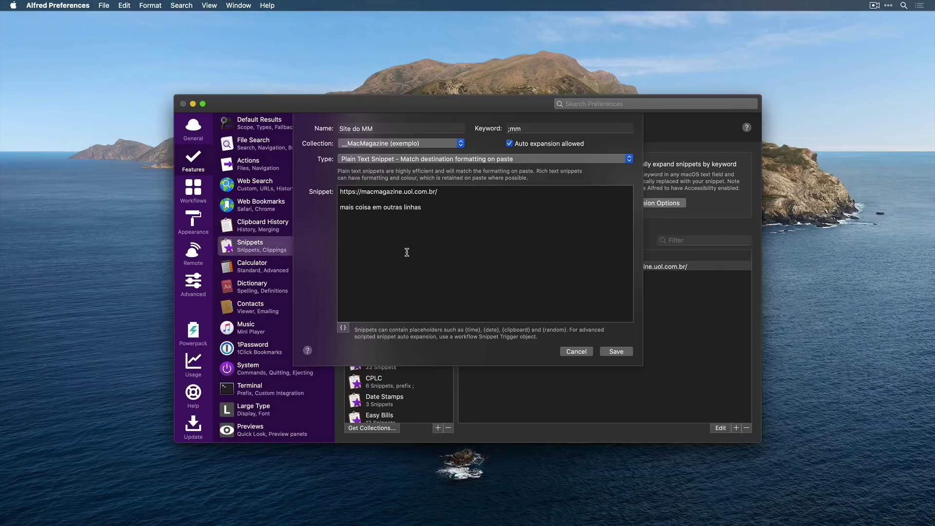
# - Delete the extra lines below the URL in the Site do MM snippet
pyautogui.moveTo(392, 246); pyautogui.dragTo(307, 169)
pyautogui.click(396, 251)
pyautogui.hotkey('shift', 'Up')
pyautogui.hotkey('shift', 'Up')
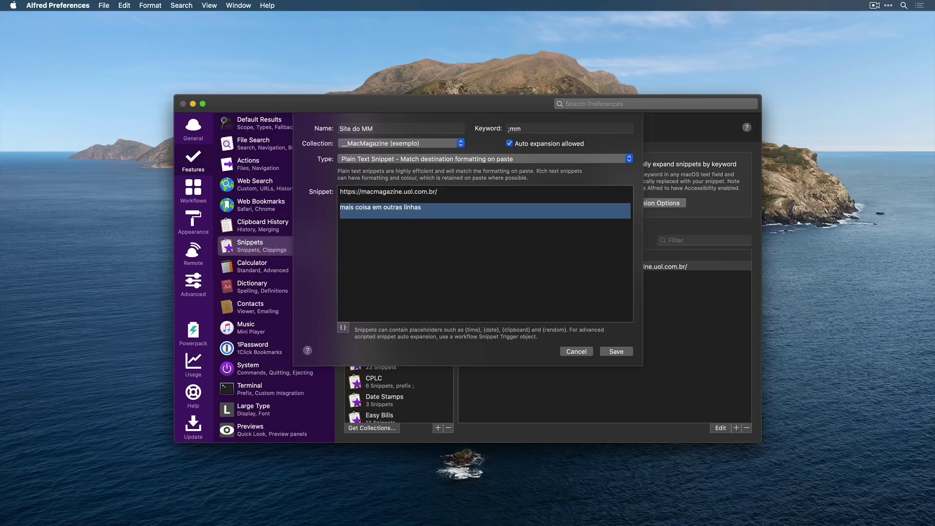
pyautogui.press('BackSpace')
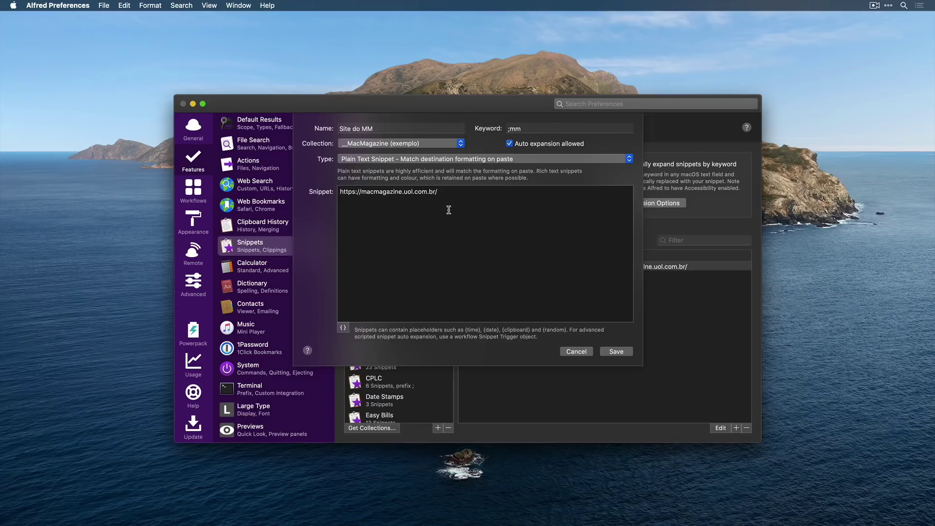
# - Replace "br" in the snippet's URL with the {clipboard} placeholder and save the snippet
pyautogui.hotkey('shift', 'alt', 'Left')
pyautogui.hotkey('shift', 'alt', 'Left')
pyautogui.press('Right')
pyautogui.press('Left')
pyautogui.press('BackSpace')
pyautogui.press('BackSpace')
pyautogui.write('{clipboard}')
pyautogui.click(615, 351)
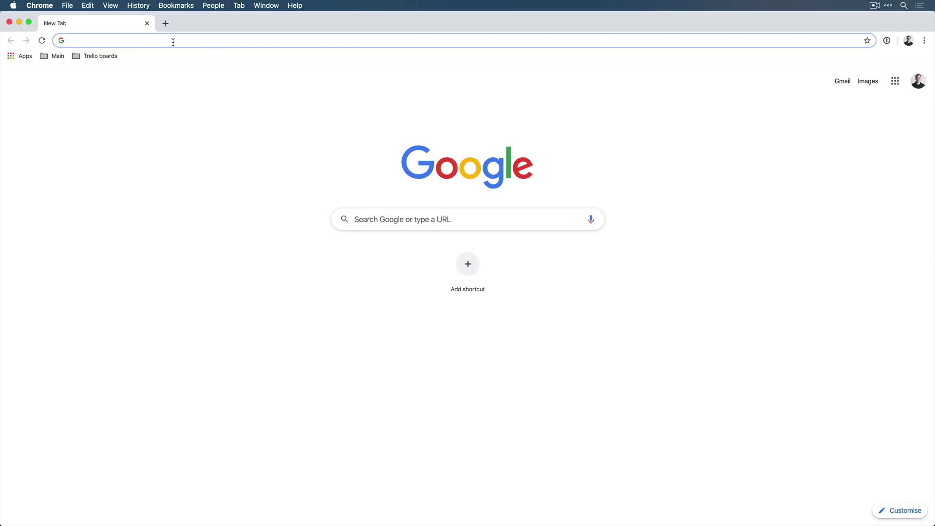
# - Enter "pt" in the address bar of a new Chrome tab and cut it to the clipboard
pyautogui.write('pt')
pyautogui.hotkey('shift', 'Left')
pyautogui.hotkey('shift', 'Left')
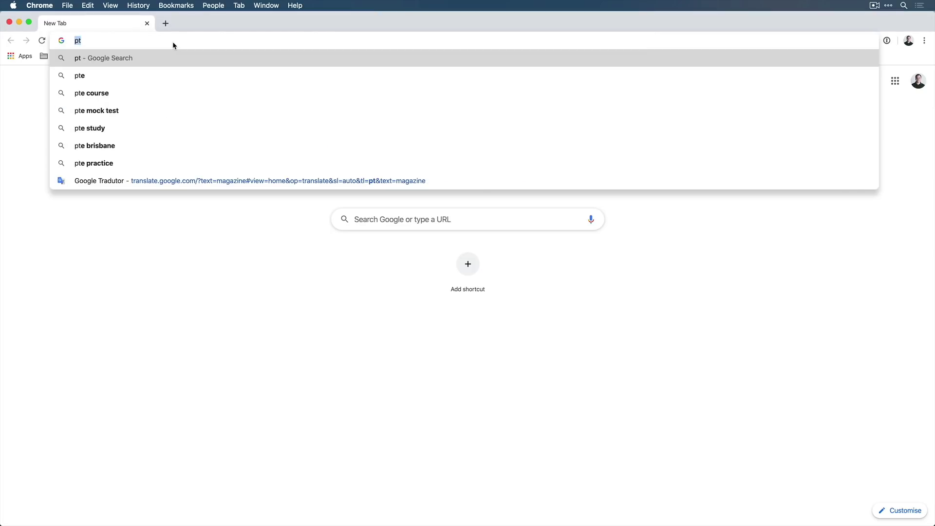
pyautogui.press('BackSpace')
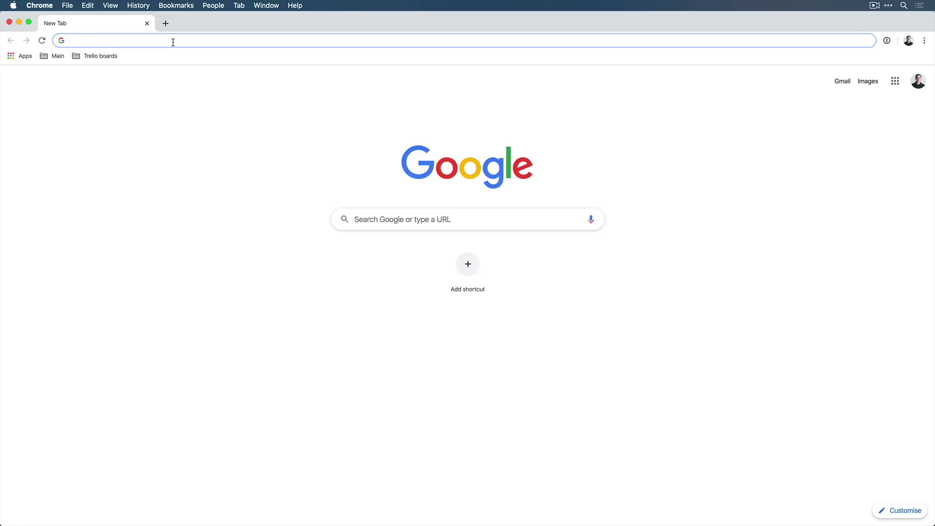
# - Expand the ";mm" snippet in the address bar and load the address without its ".uol" part
pyautogui.write('https://macmagazine.uol.com.pt/')
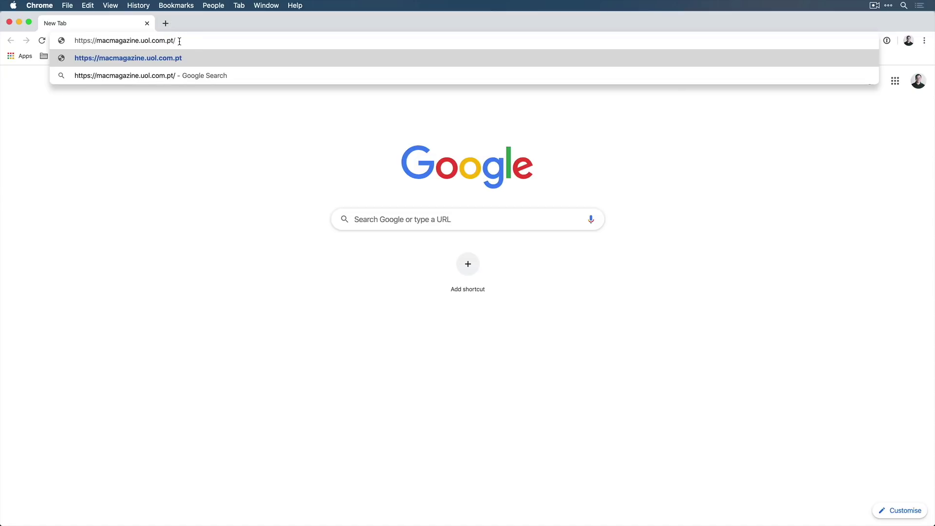
pyautogui.press('BackSpace')
pyautogui.press('BackSpace')
pyautogui.press('BackSpace')
pyautogui.press('BackSpace')
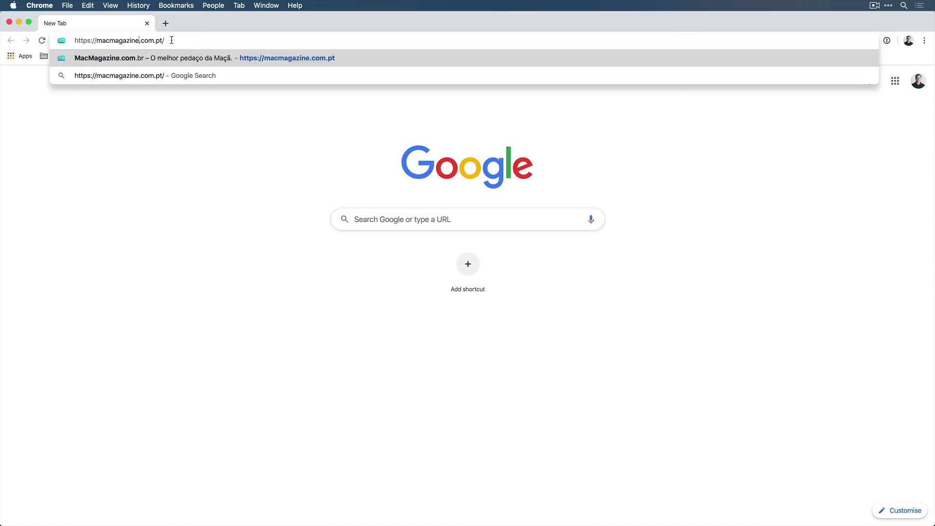
pyautogui.press('Return')
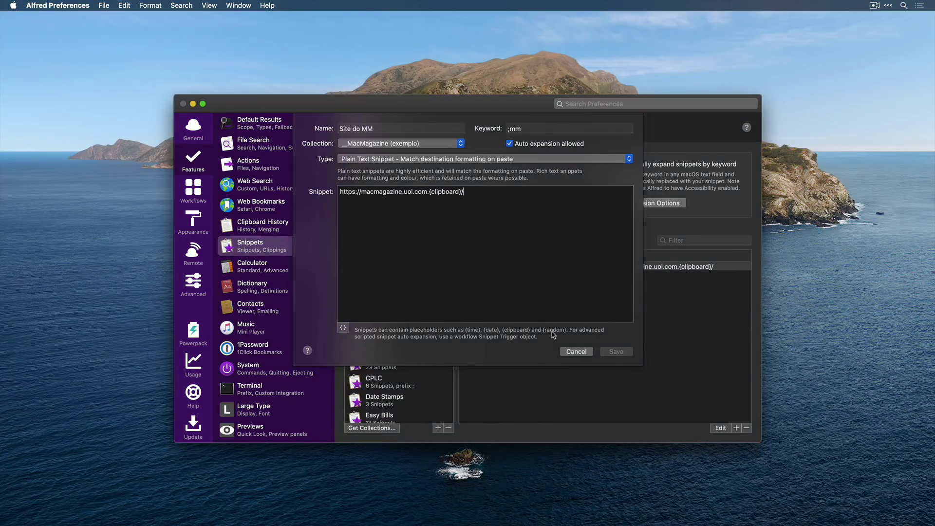
# - Close the snippet editor and examine the snippets in the Date Stamps and ASCII art (personal) collections
pyautogui.click(586, 351)
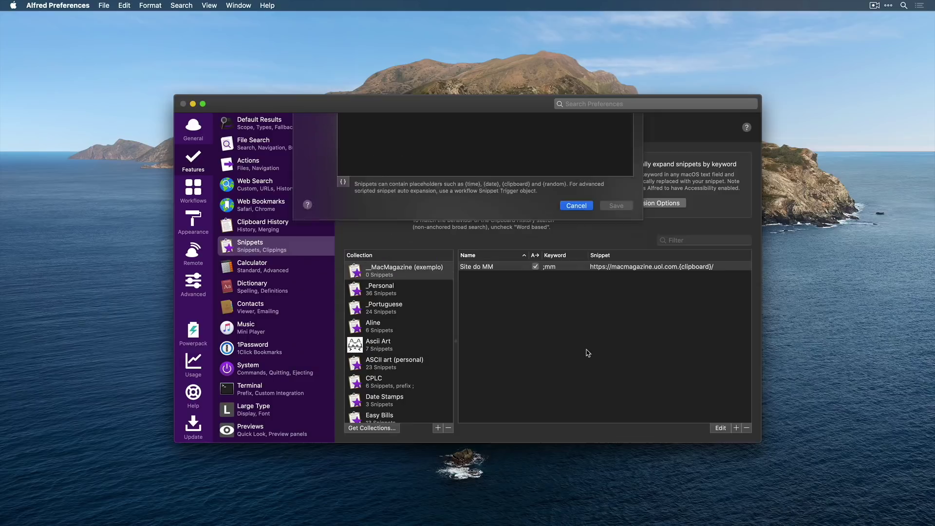
pyautogui.click(398, 406)
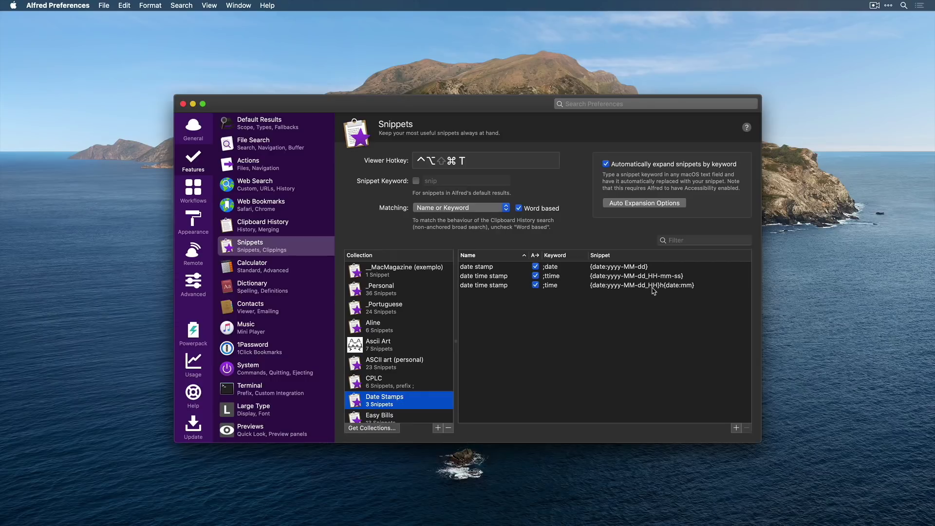
pyautogui.click(384, 366)
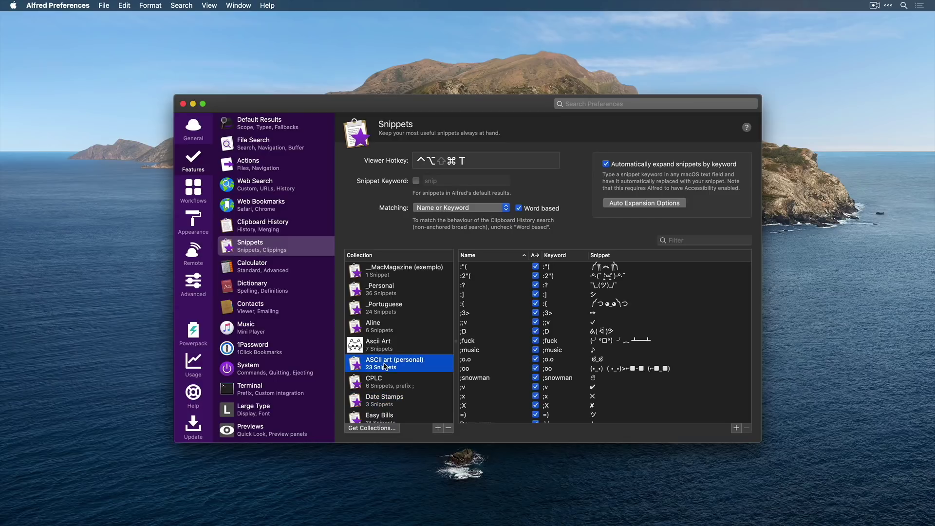
pyautogui.scroll(-5, 540, 336)
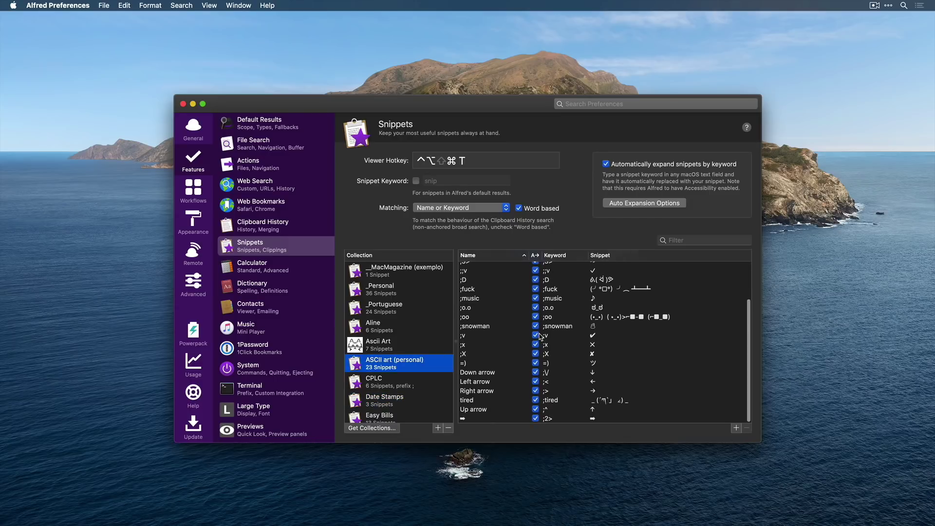
# - Examine the snippets in the Ascii Art collection and look through the remaining snippet collections
pyautogui.press('Up')
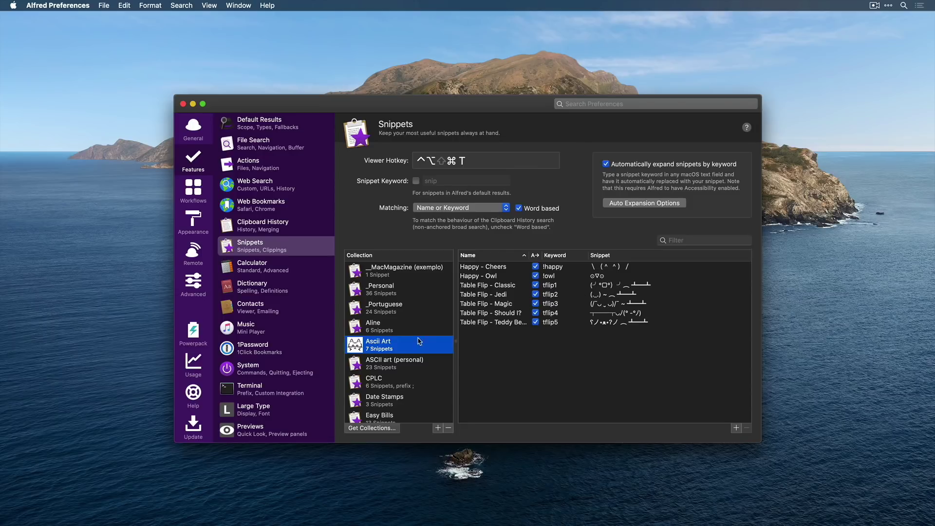
pyautogui.scroll(-8, 418, 346)
pyautogui.scroll(8, 418, 346)
# - Show the Calculator settings and calculate (5+9)*5 in Alfred's search bar, replacing the expression with 70 before dismissing it
pyautogui.click(271, 265)
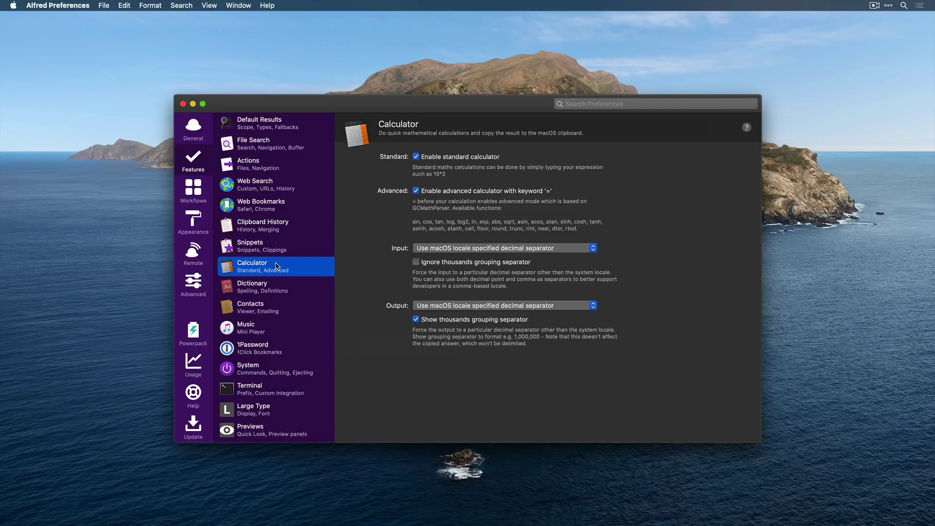
pyautogui.hotkey('alt', 'space')
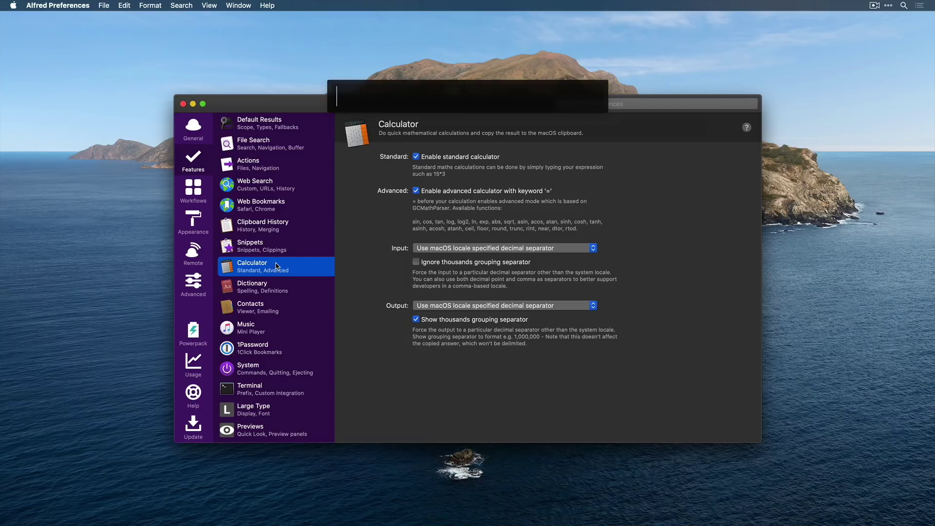
pyautogui.write('5+9)')
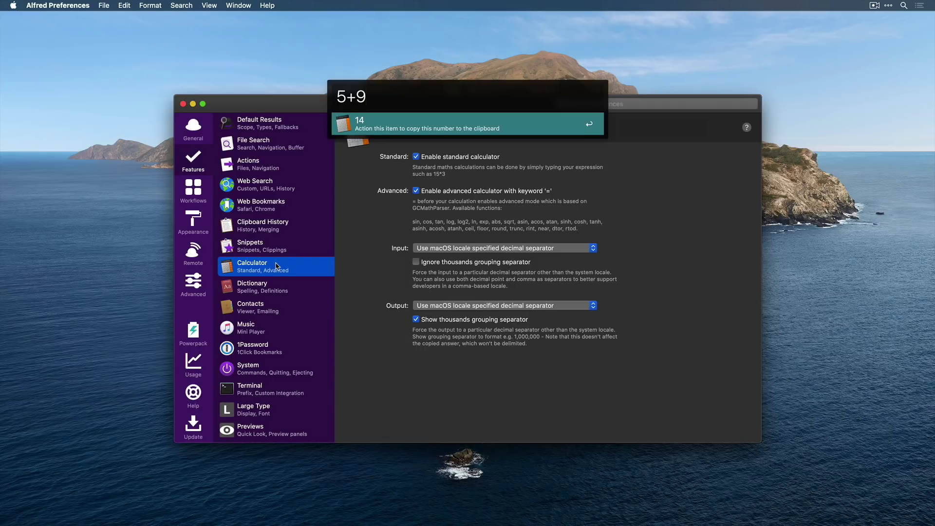
pyautogui.press('super+Left')
pyautogui.write('(')
pyautogui.press('super+Right')
pyautogui.write('*5')
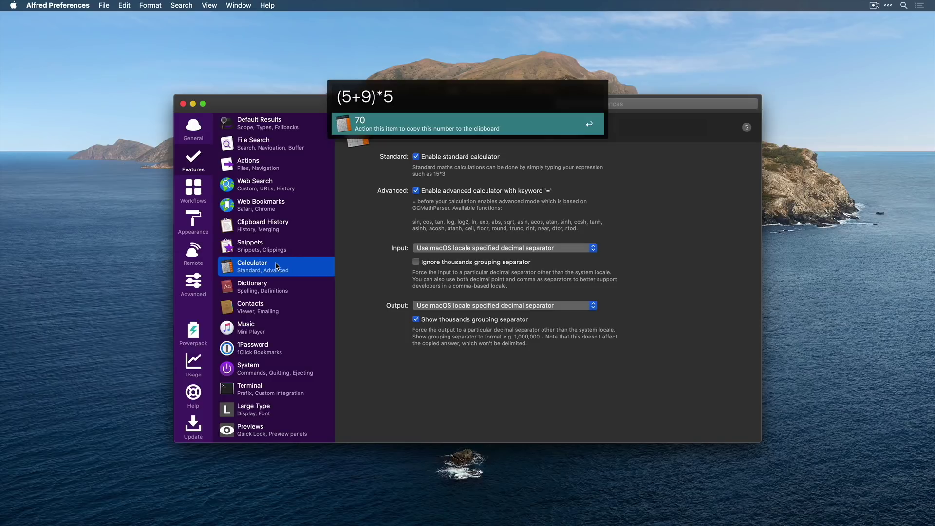
pyautogui.press('super+a')
pyautogui.write('70')
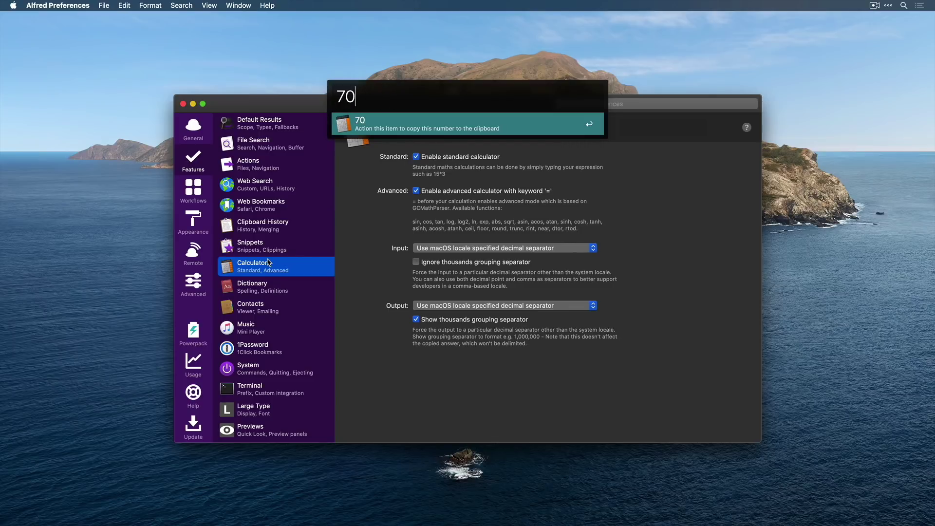
pyautogui.click(423, 390)
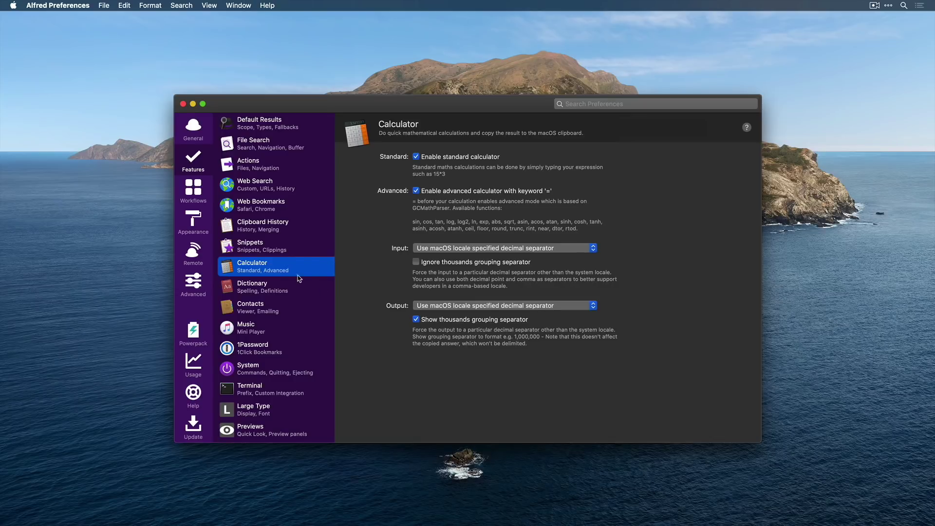
# - Show the Dictionary settings and look up "magazine" with the define keyword, viewing its entry in the Dictionary app before quitting that app
pyautogui.click(277, 291)
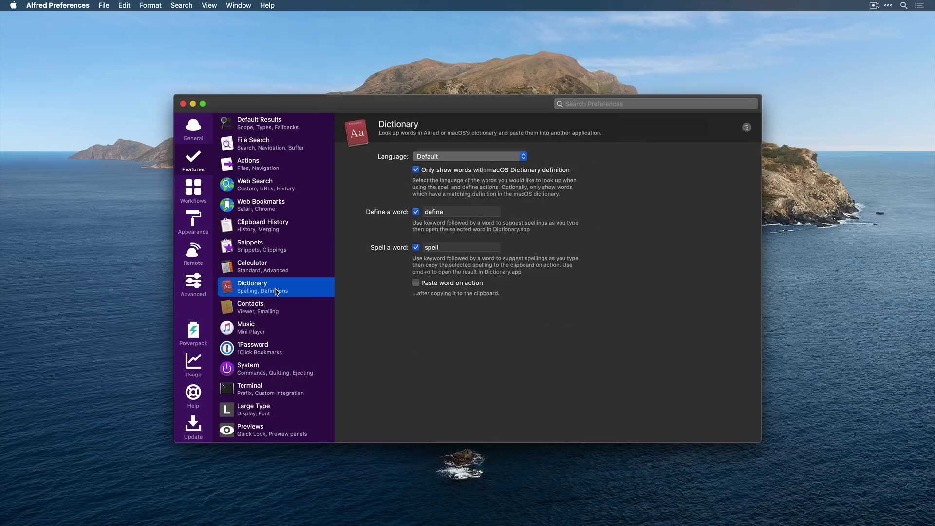
pyautogui.hotkey('alt', 'space')
pyautogui.write('define ')
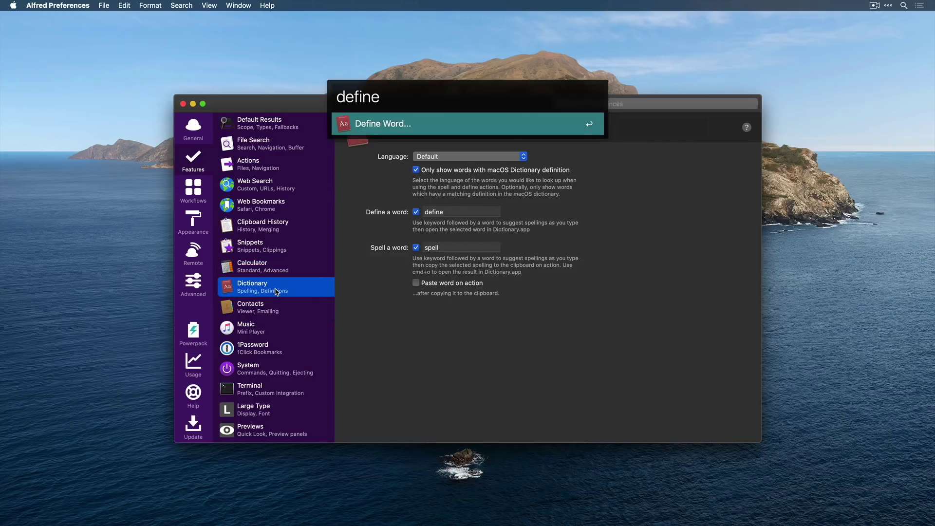
pyautogui.write('magazine')
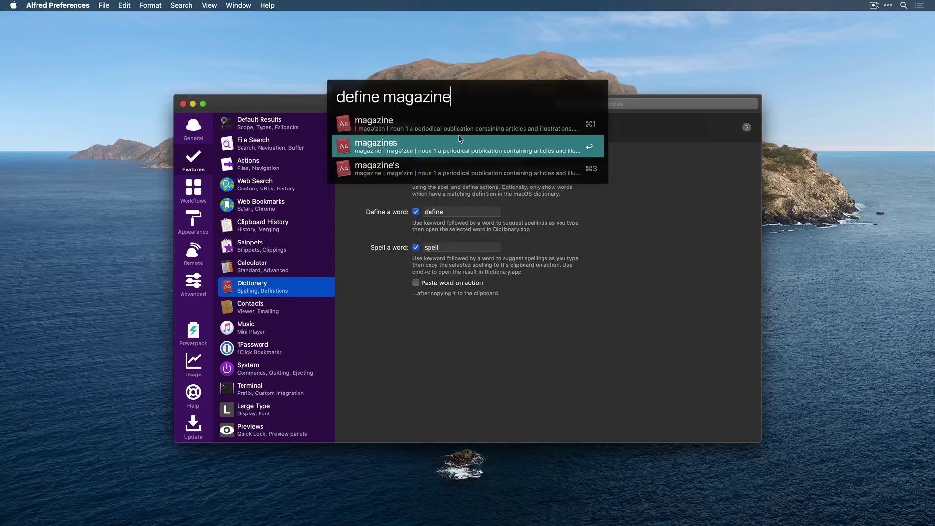
pyautogui.click(472, 130)
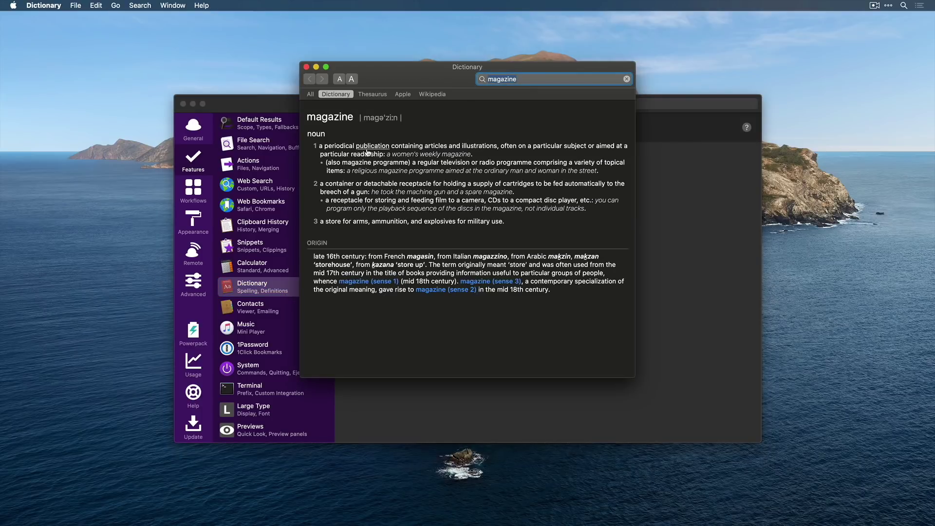
pyautogui.press('super+q')
# - Show the Contacts settings and find a contact by surname in Alfred, displaying the contact's Twitter handle in Large Type
pyautogui.click(275, 311)
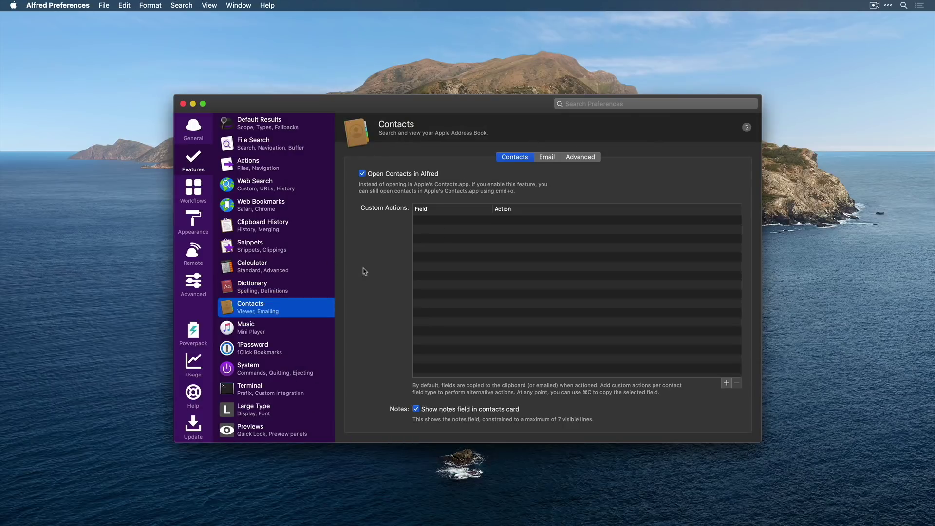
pyautogui.hotkey('alt', 'space')
pyautogui.write('fisc')
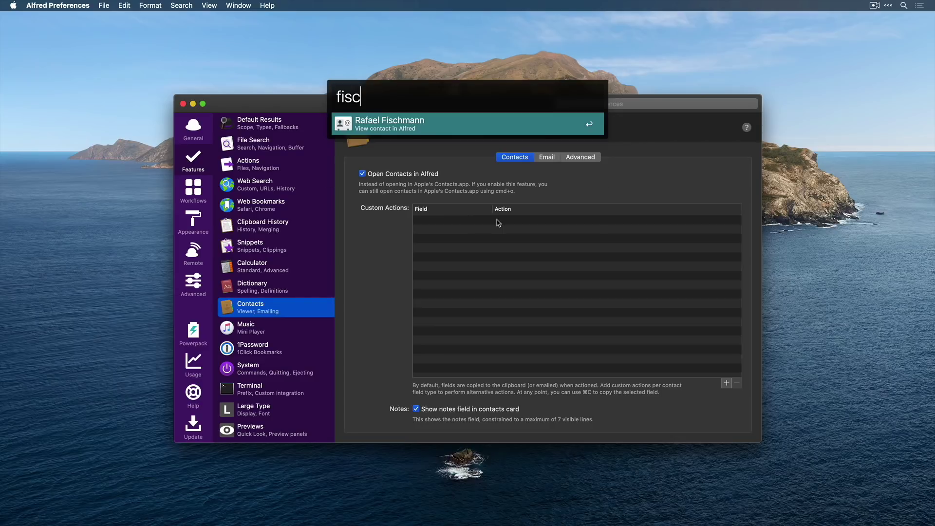
pyautogui.press('Return')
pyautogui.press('Down')
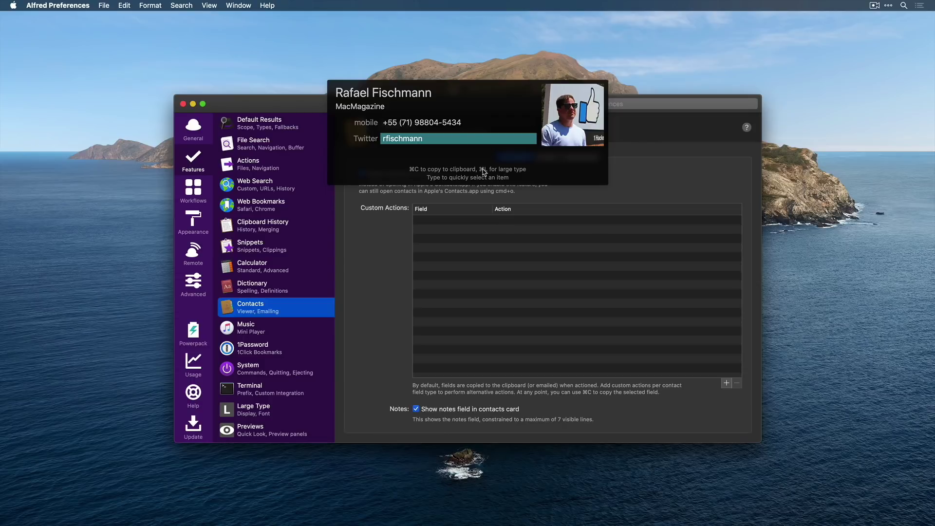
pyautogui.press('super+l')
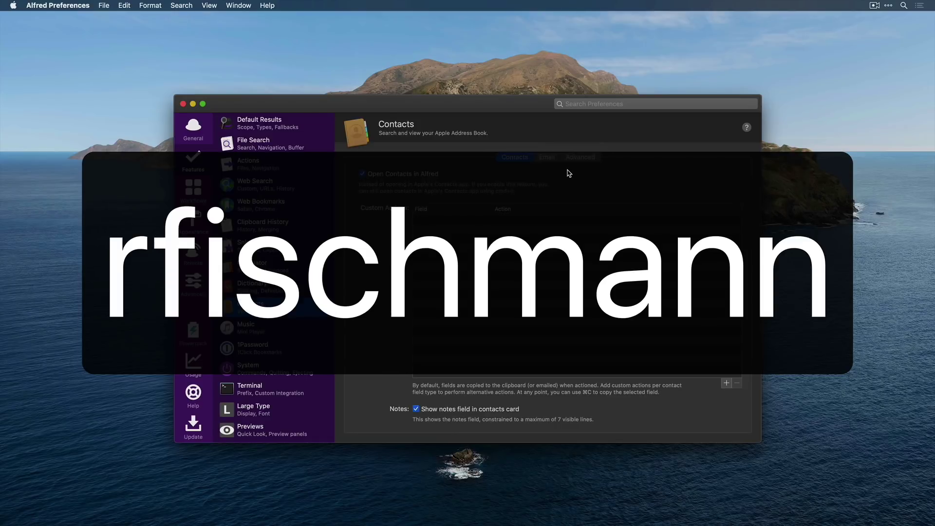
pyautogui.click(569, 174)
# - Examine the Music feature's General, Keywords and Advanced settings and the 1Password bookmark option
pyautogui.click(277, 327)
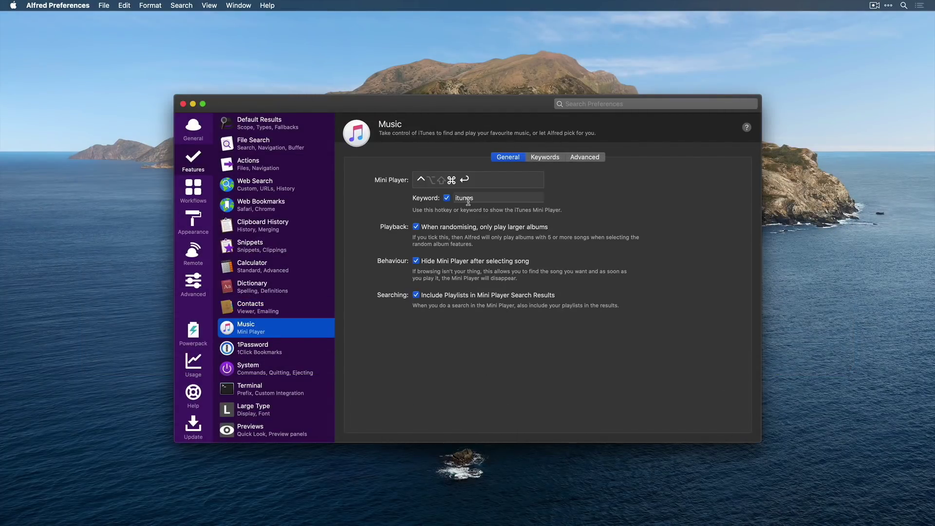
pyautogui.click(545, 158)
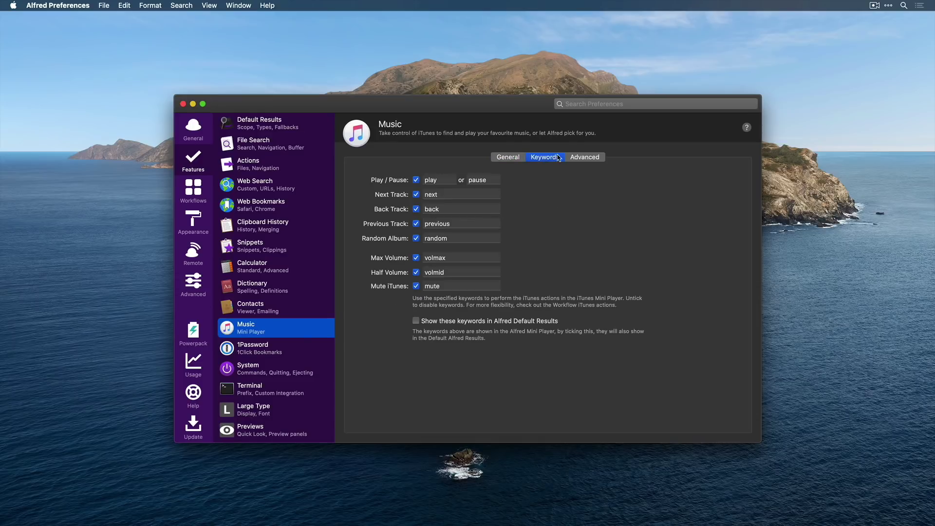
pyautogui.click(586, 157)
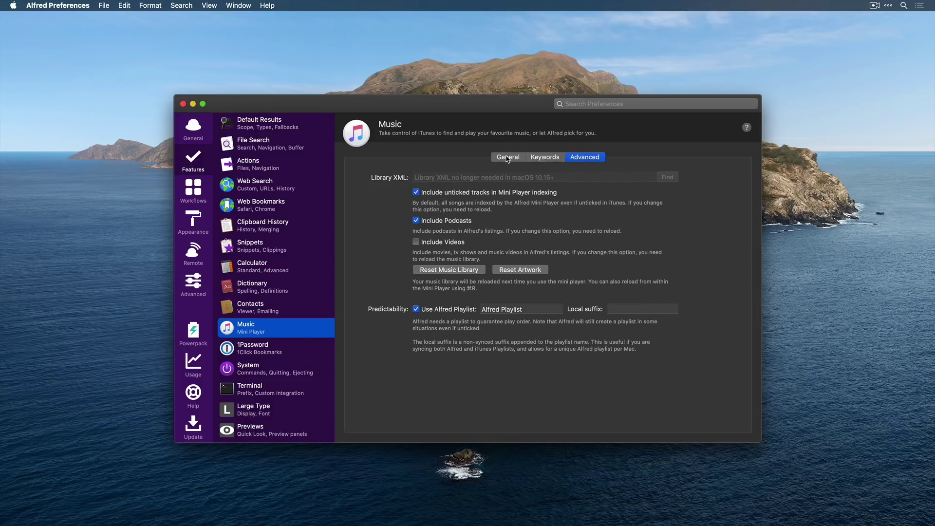
pyautogui.click(242, 353)
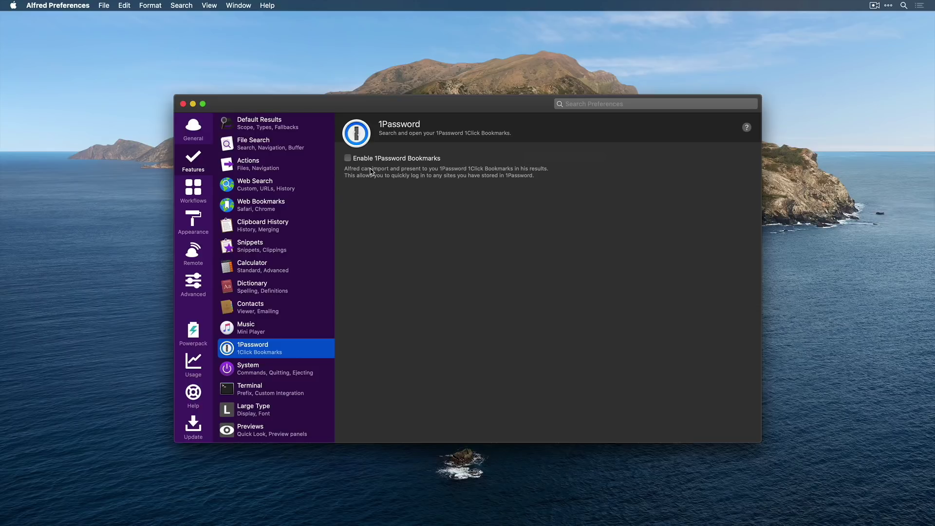
# - Review the System command keywords and search Alfred for "sle" and "scree", highlighting the Screen Saver command without running it
pyautogui.click(284, 367)
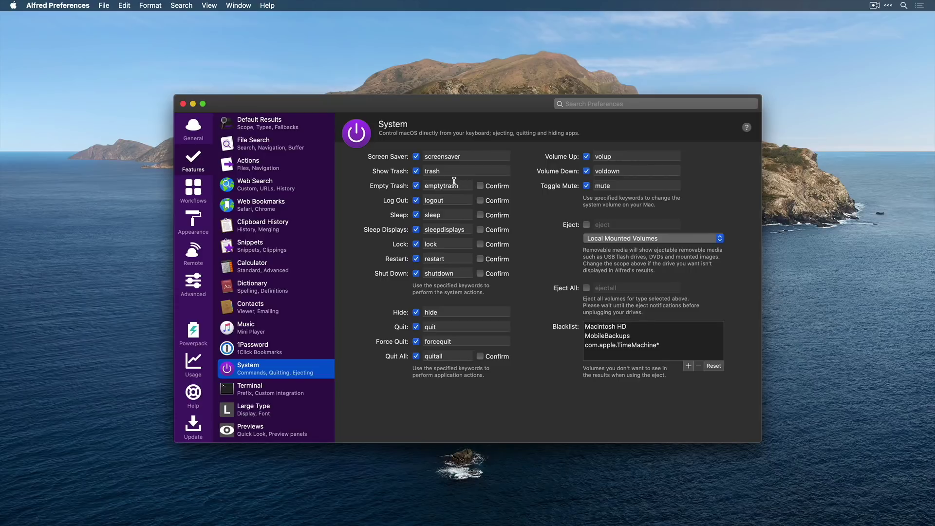
pyautogui.hotkey('alt', 'space')
pyautogui.write('sle')
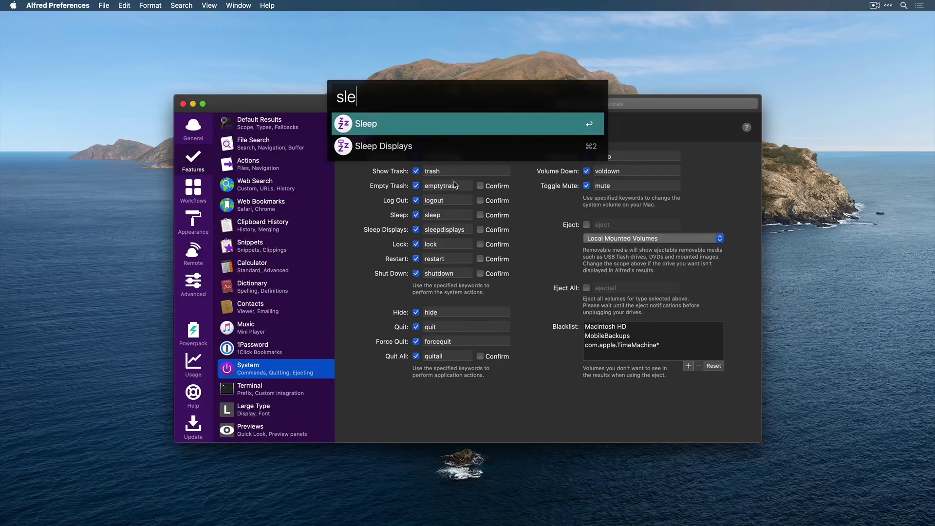
pyautogui.press('super+a')
pyautogui.write('scree')
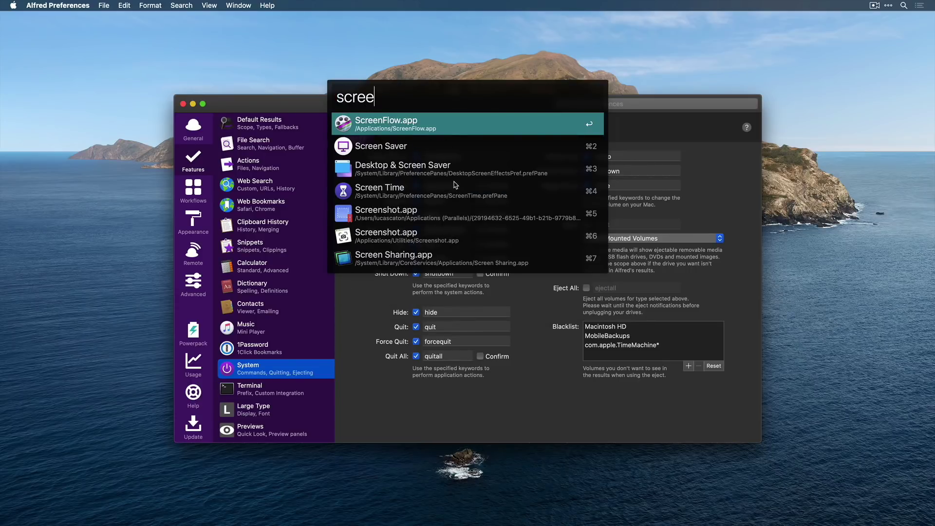
pyautogui.press('Down')
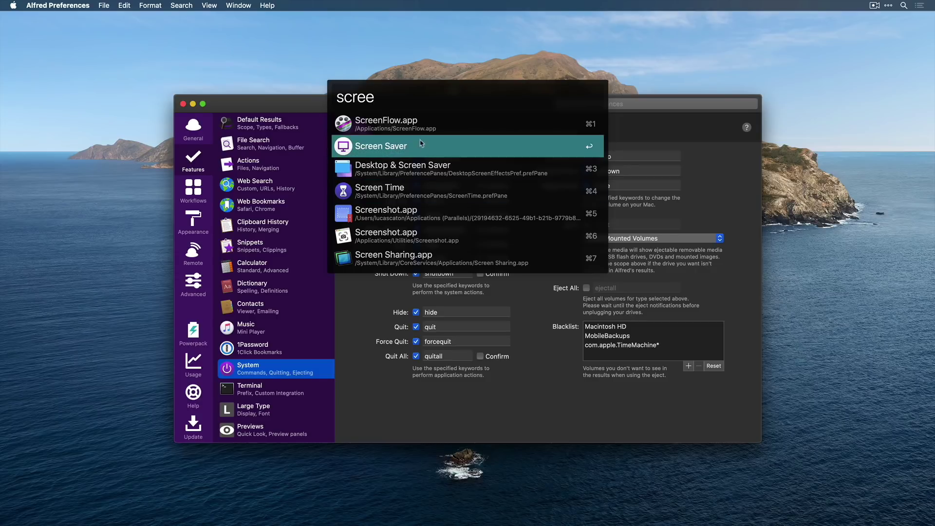
pyautogui.click(379, 398)
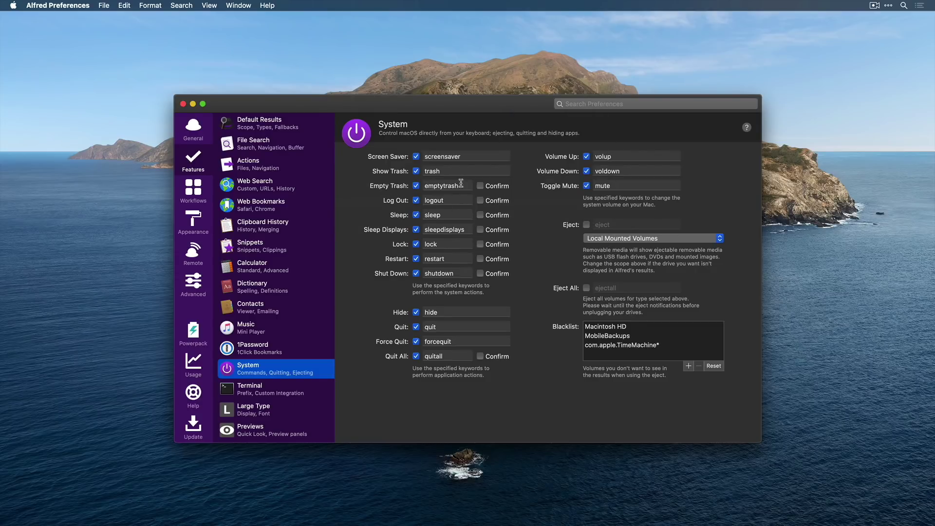
pyautogui.click(456, 201)
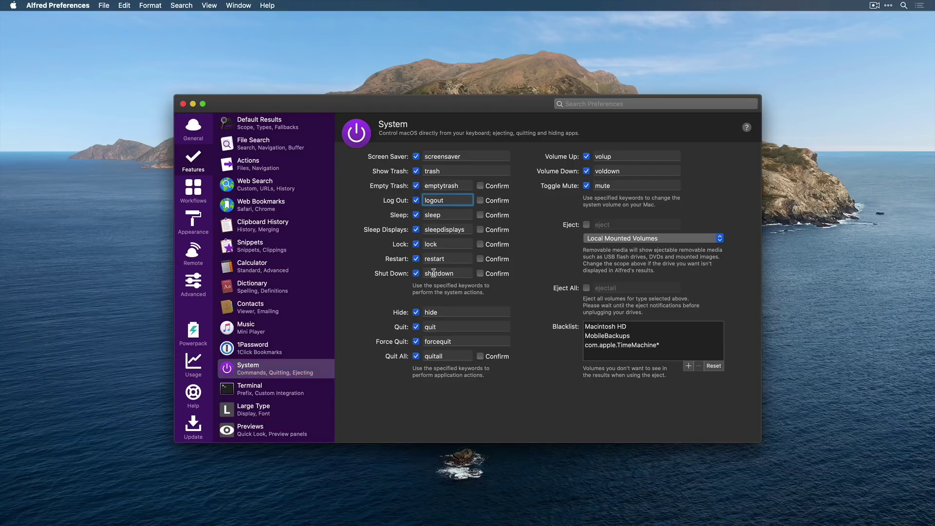
# - Show the Terminal settings and run the shell command "say hello" from Alfred with the > prefix
pyautogui.click(273, 388)
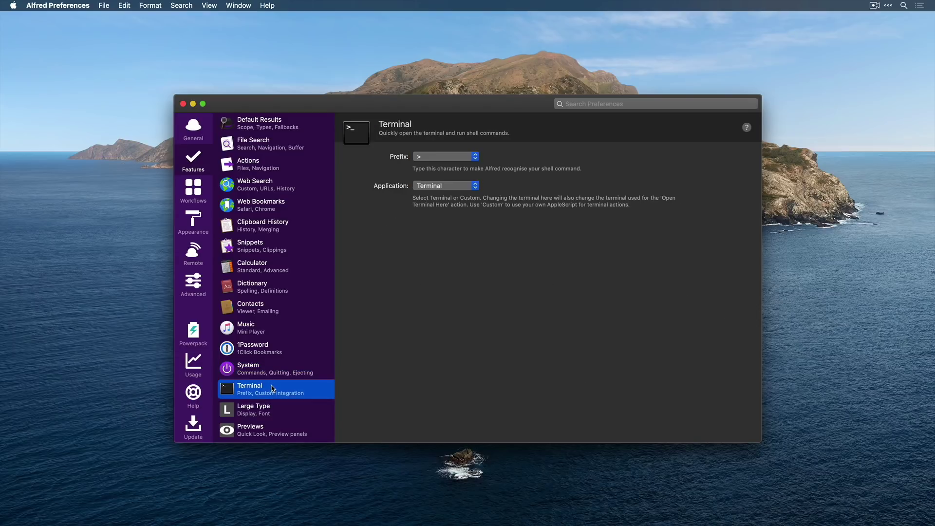
pyautogui.hotkey('alt', 'space')
pyautogui.write('> say hello')
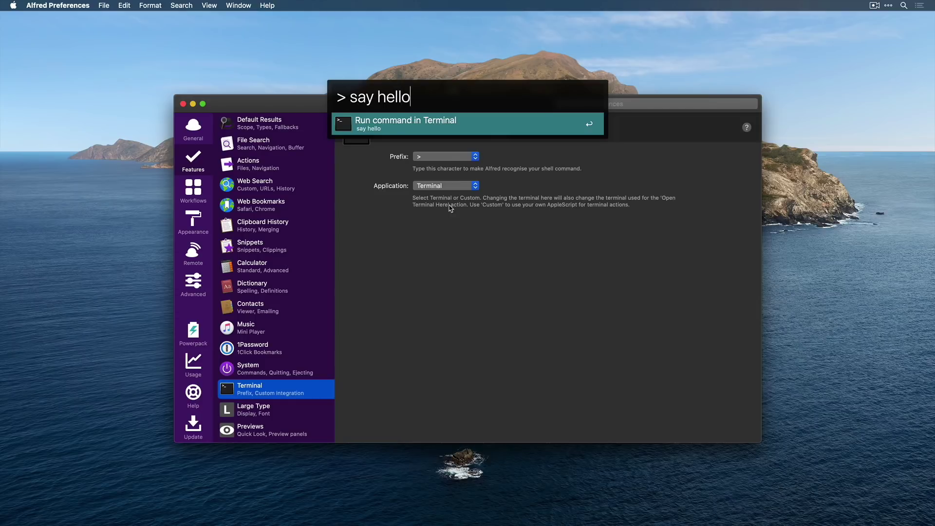
pyautogui.press('Return')
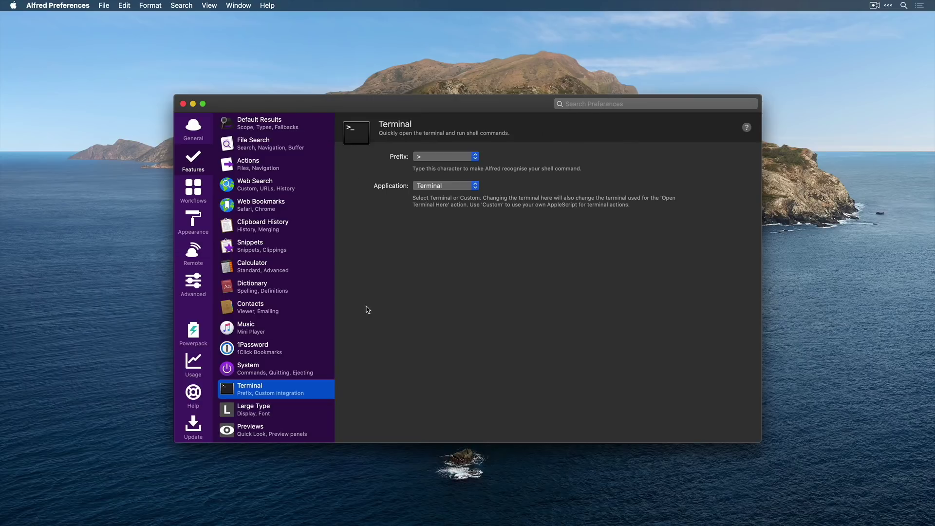
# - Examine the Large Type background choices without changing them, and view the Previews settings
pyautogui.click(294, 413)
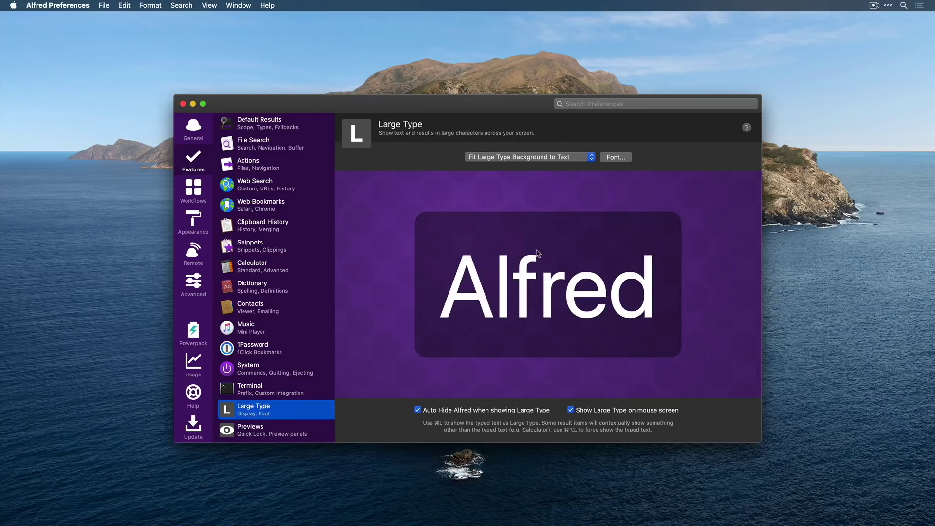
pyautogui.click(591, 161)
pyautogui.click(446, 166)
pyautogui.click(589, 161)
pyautogui.click(658, 151)
pyautogui.click(269, 436)
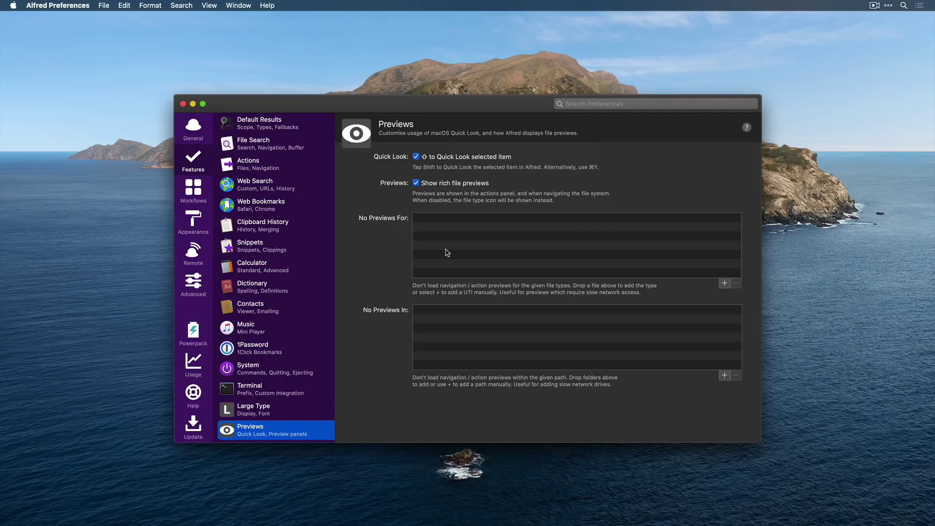
# - Close the preferences, find "piano" files with Alfred, and preview the Canon in D PDF and the Piano folder in Quick Look
pyautogui.press('super+w')
pyautogui.hotkey('alt', 'space')
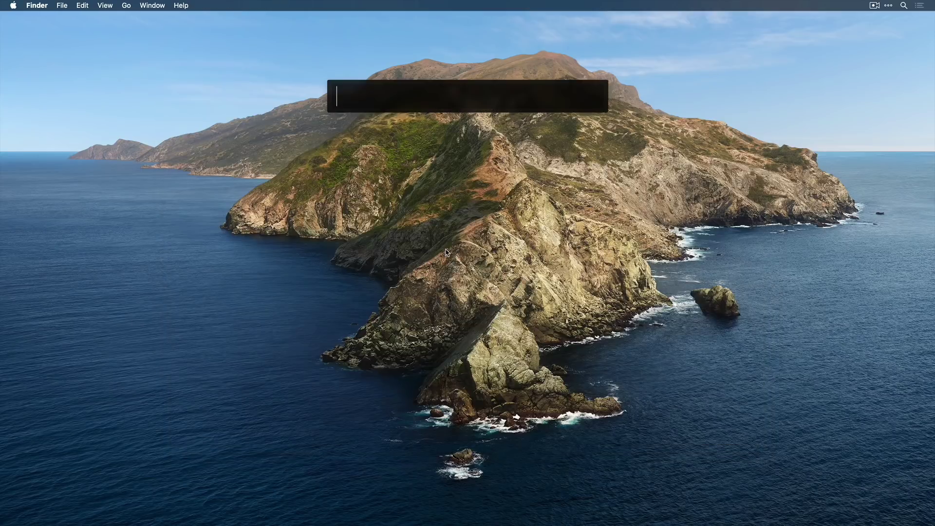
pyautogui.write('find piano')
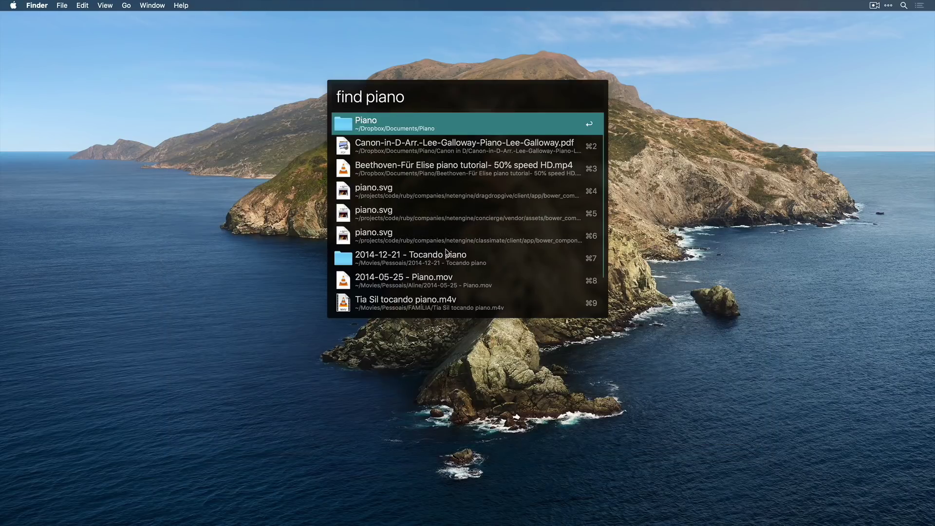
pyautogui.press('Down')
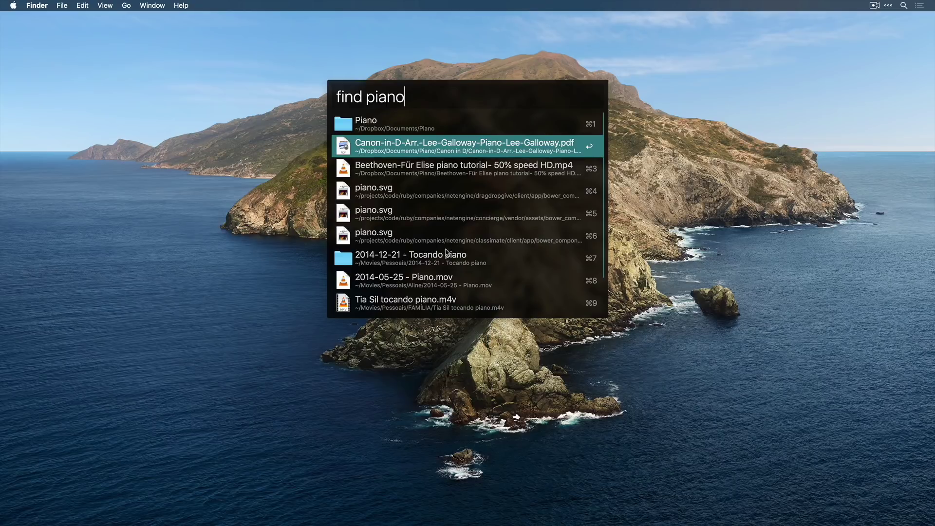
pyautogui.press('shift')
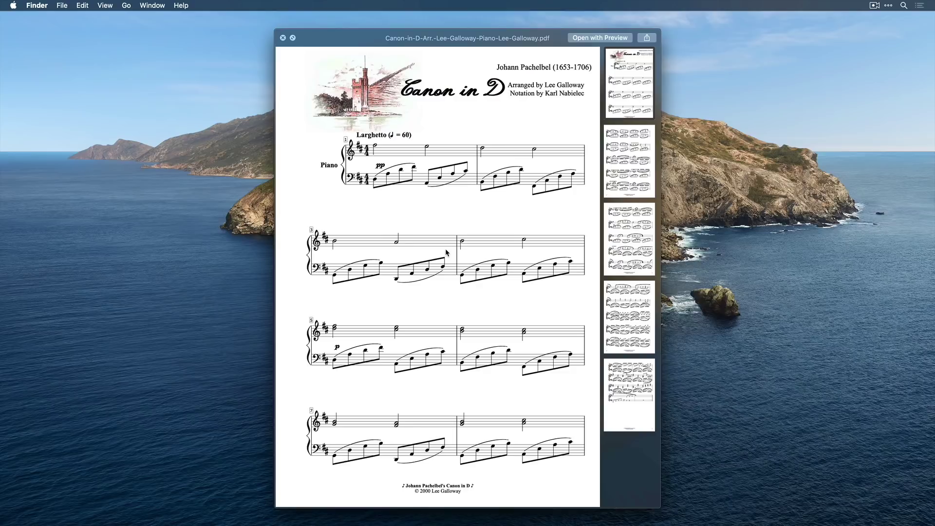
pyautogui.press('Up')
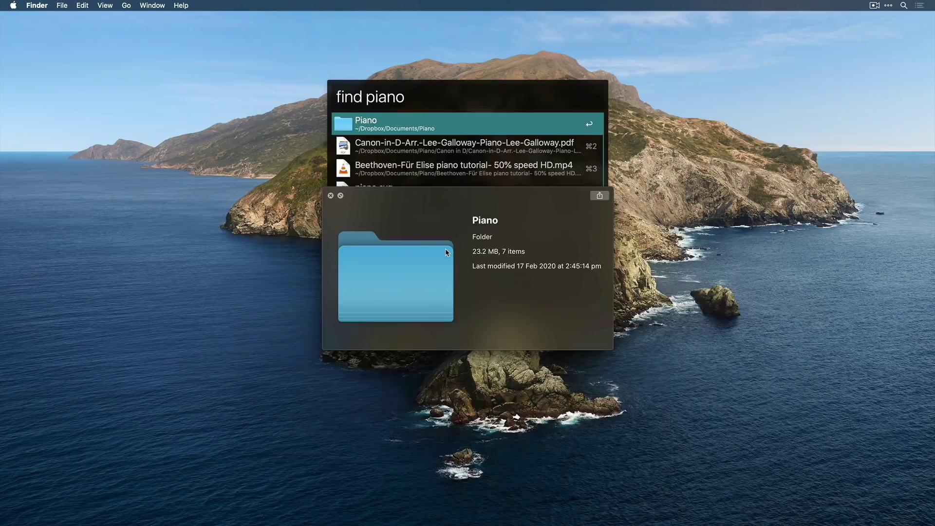
# - Preview the Canon in D PDF and the Piano folder again in Quick Look, and close the preview and the search
pyautogui.press('Down')
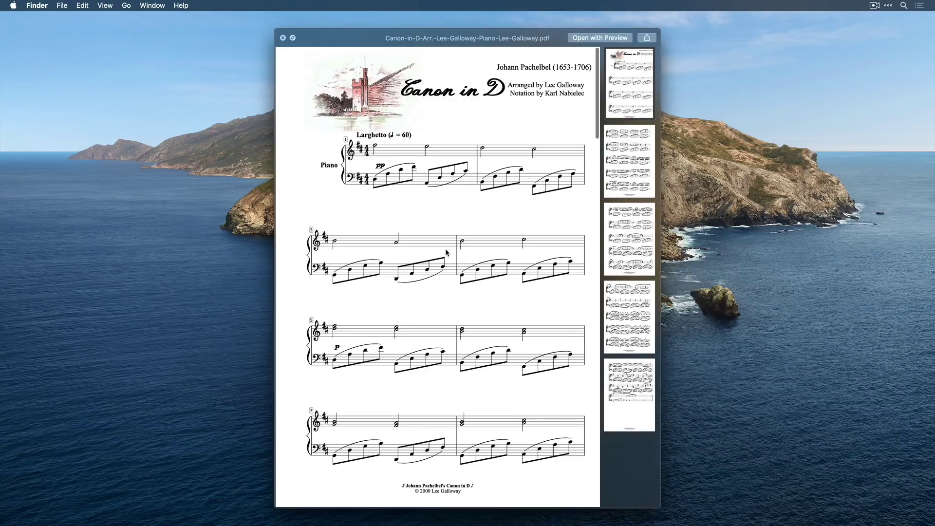
pyautogui.press('Up')
pyautogui.press('Down')
pyautogui.press('Down')
pyautogui.press('shift')
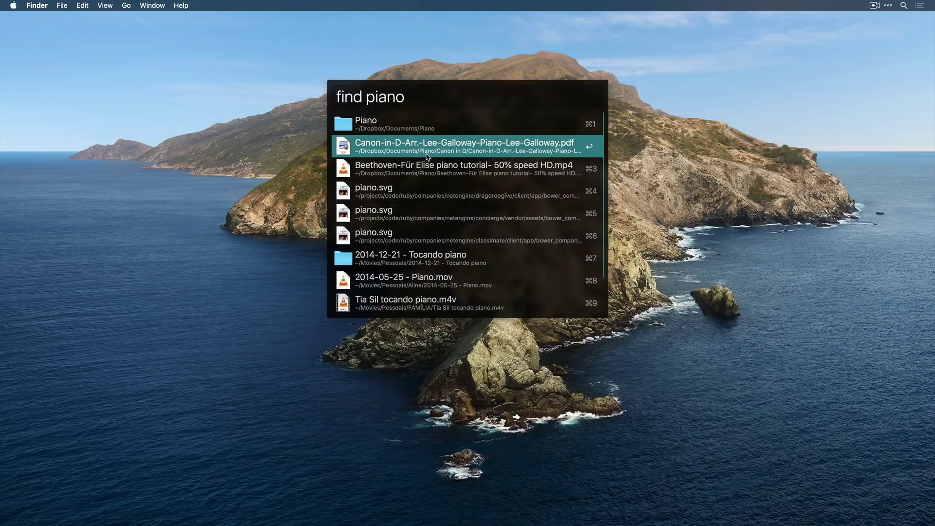
pyautogui.press('Escape')
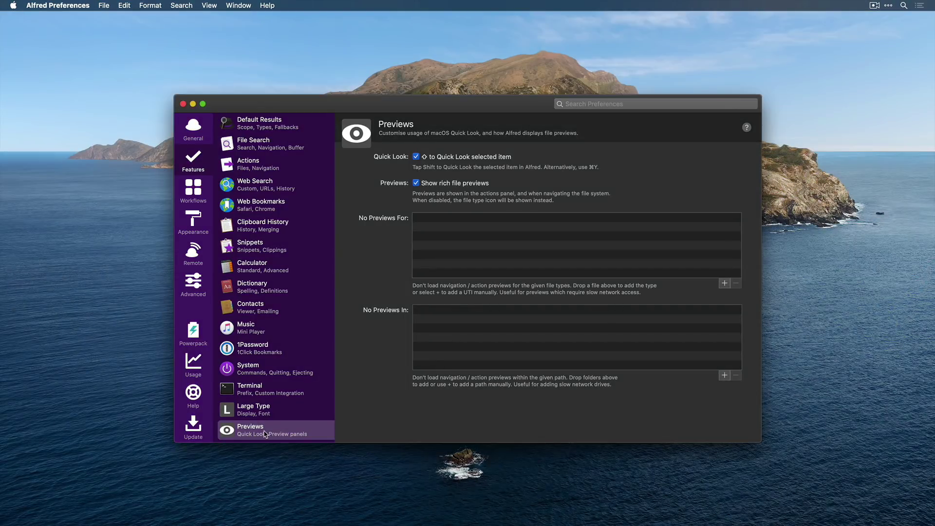
# - Open the RGB to Hex workflow in the Workflows preferences and examine its Script Filter and Copy to Clipboard objects
pyautogui.click(196, 194)
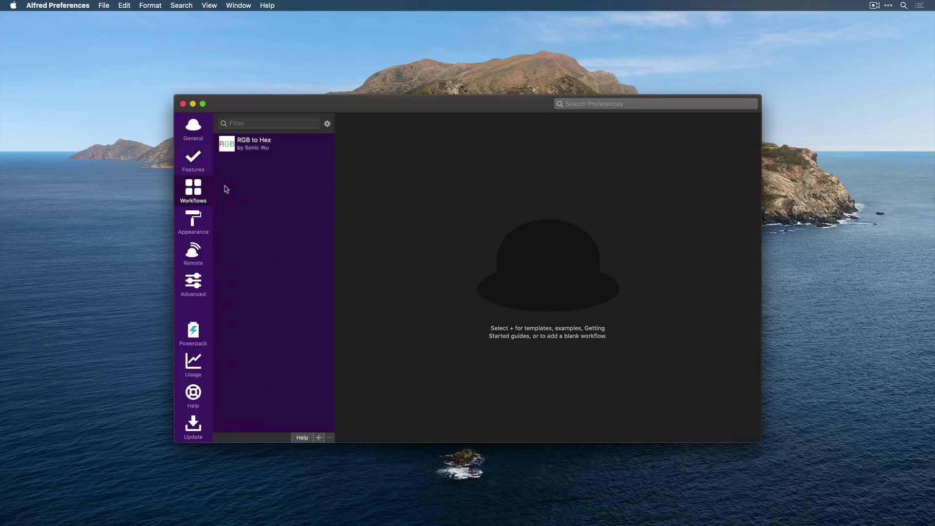
pyautogui.click(242, 150)
pyautogui.click(288, 190)
pyautogui.click(254, 152)
pyautogui.click(496, 177)
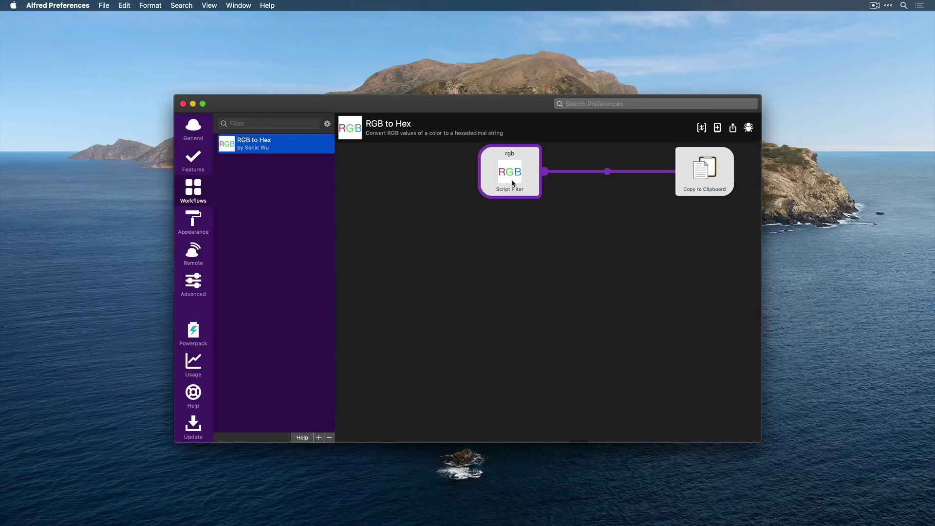
pyautogui.click(710, 183)
pyautogui.click(417, 274)
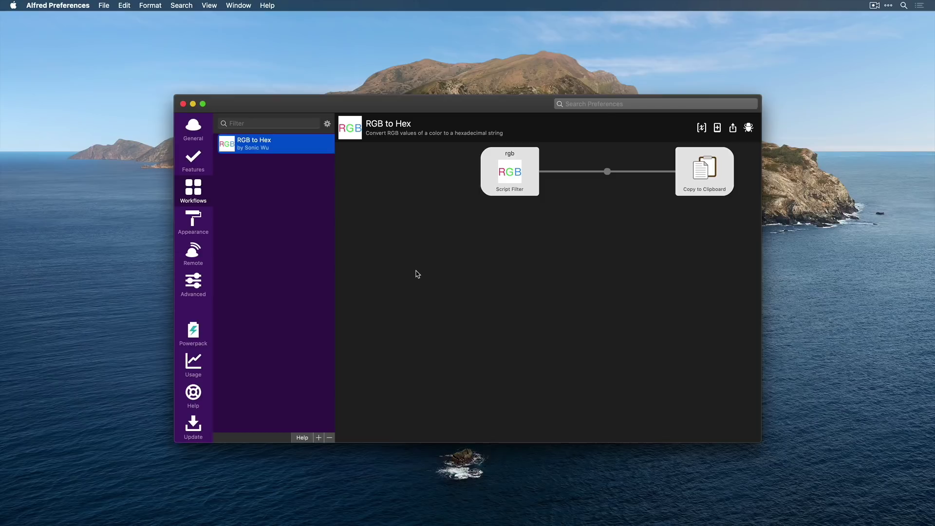
# - Look up the hex color for "rgb 40 50 200" in Alfred and dismiss the search without copying the result
pyautogui.hotkey('alt', 'space')
pyautogui.write('rgb')
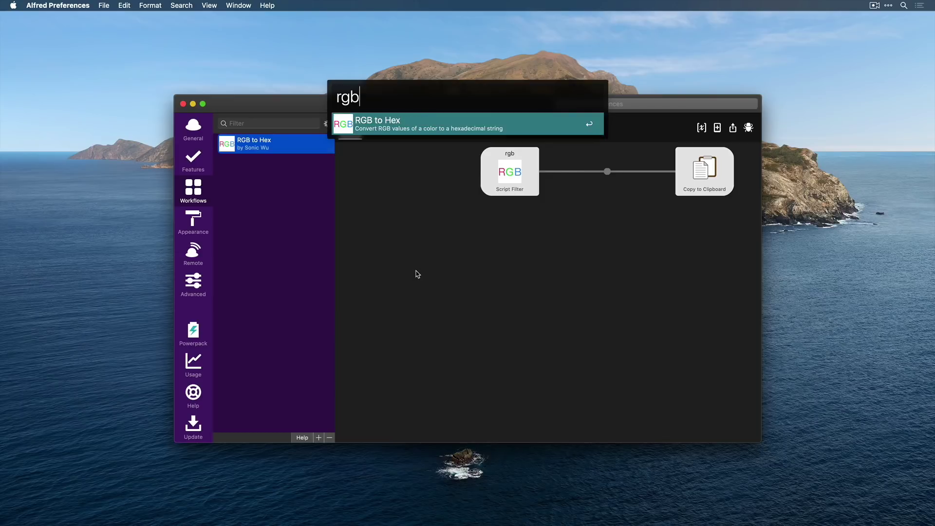
pyautogui.write(' 40 50 200')
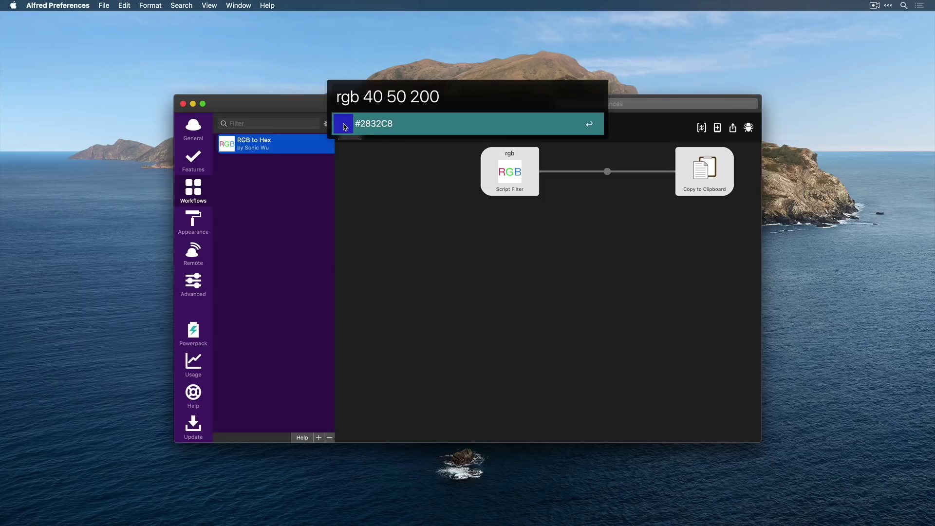
pyautogui.click(366, 209)
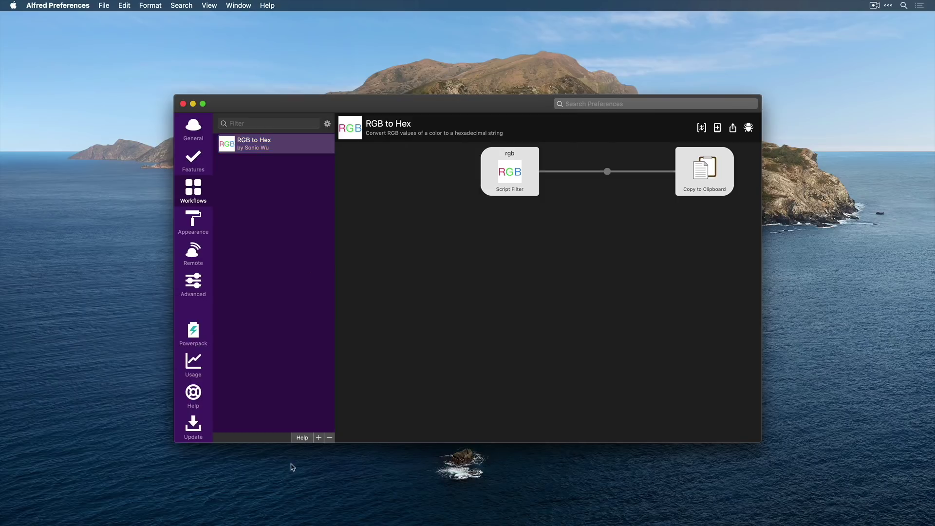
# - Add the example workflow "Should I watch this movie" and accept its introduction
pyautogui.click(320, 437)
pyautogui.moveTo(308, 403)
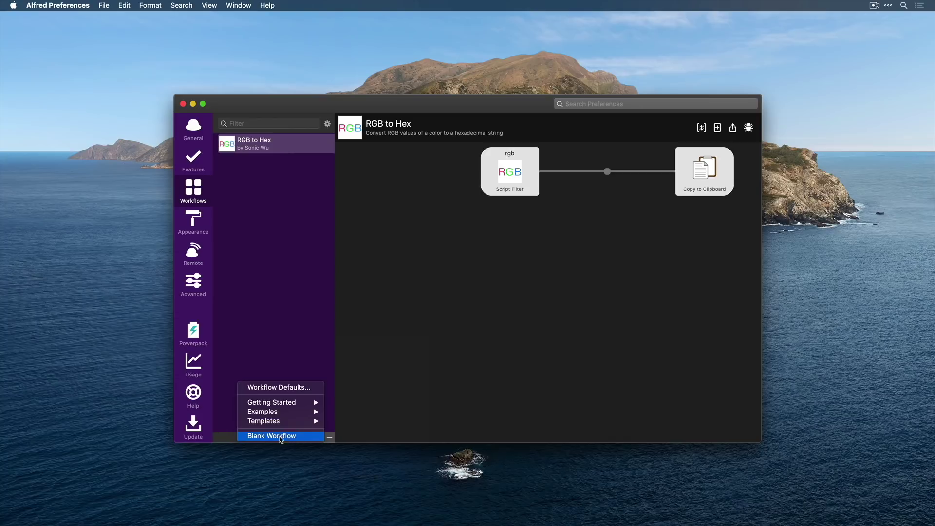
pyautogui.moveTo(291, 423)
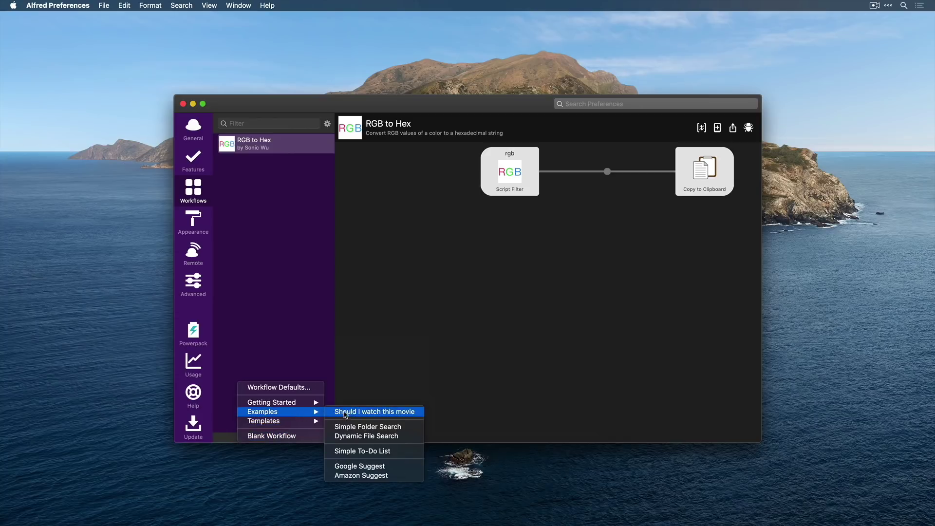
pyautogui.click(379, 413)
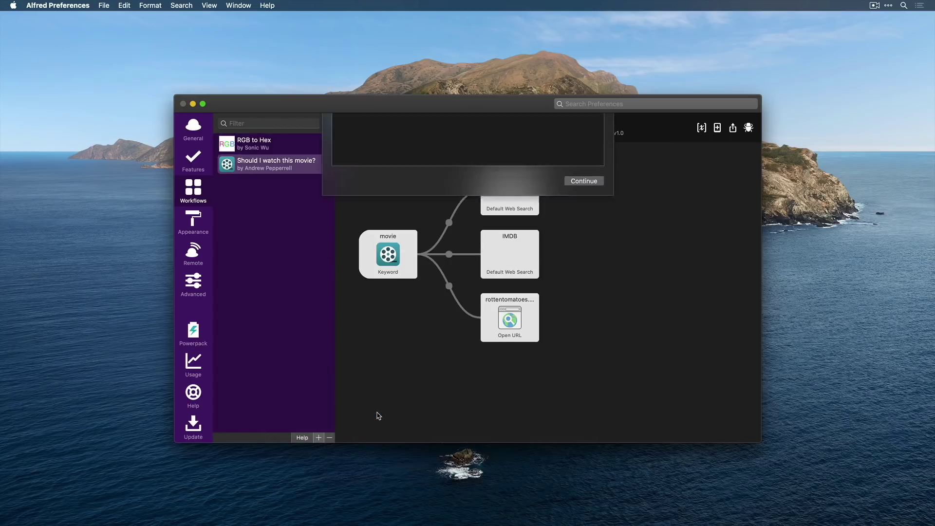
pyautogui.click(573, 297)
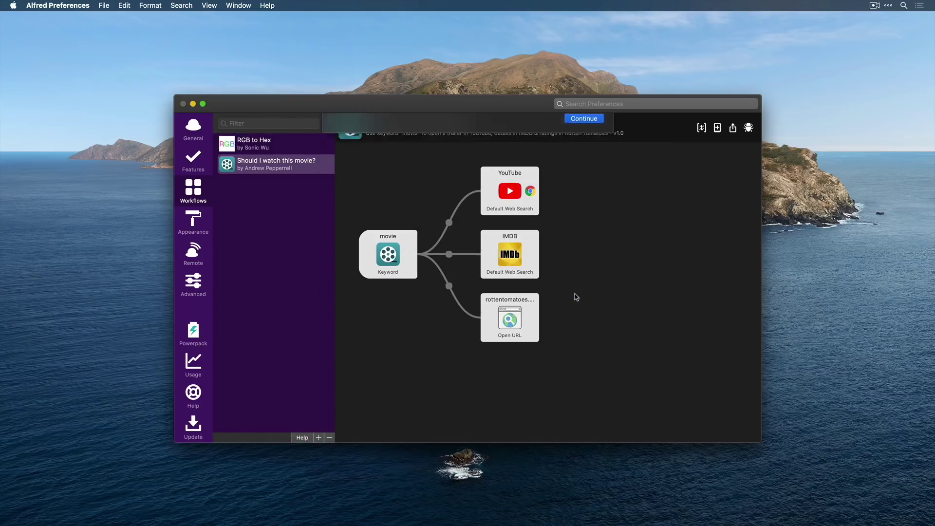
# - Examine the movie workflow's YouTube, IMDB and Rotten Tomatoes actions and its keyword settings, leaving them unchanged
pyautogui.click(507, 197)
pyautogui.click(612, 221)
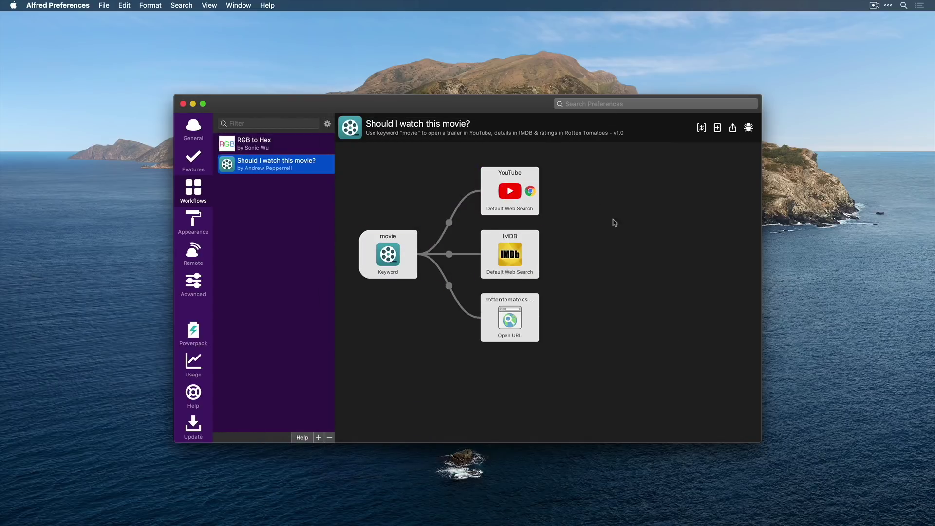
pyautogui.click(510, 251)
pyautogui.click(396, 255)
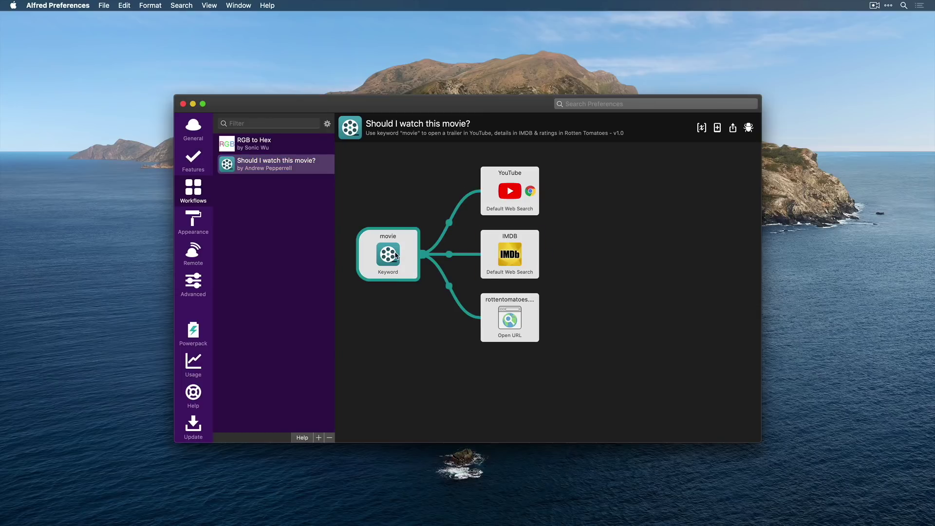
pyautogui.doubleClick(396, 255)
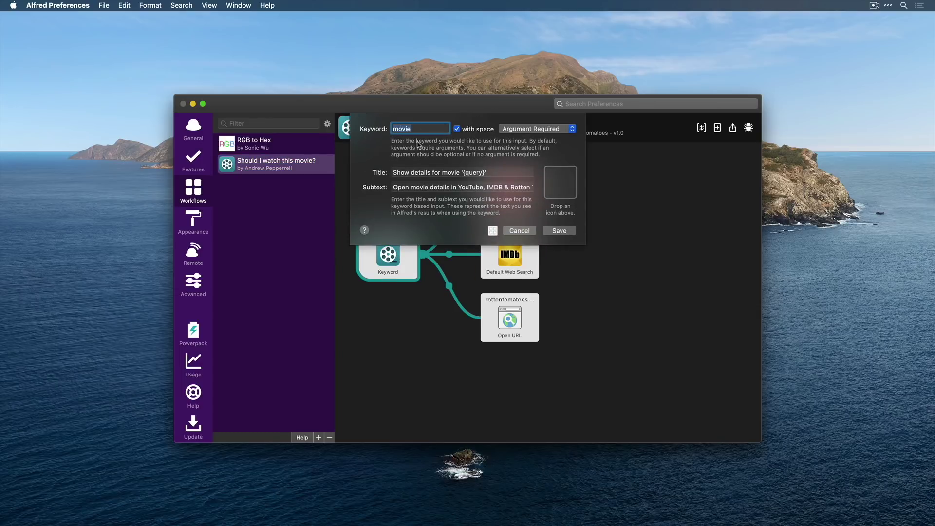
pyautogui.click(520, 230)
pyautogui.click(527, 197)
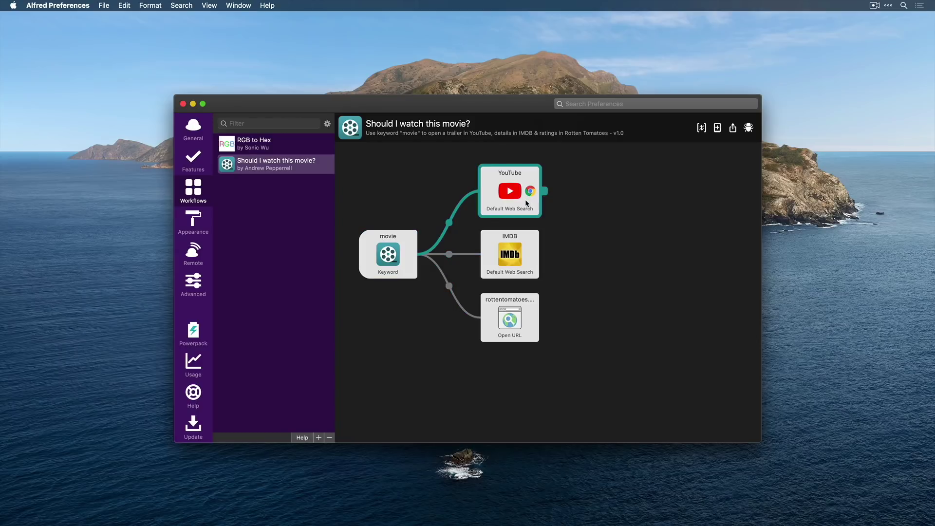
pyautogui.click(509, 322)
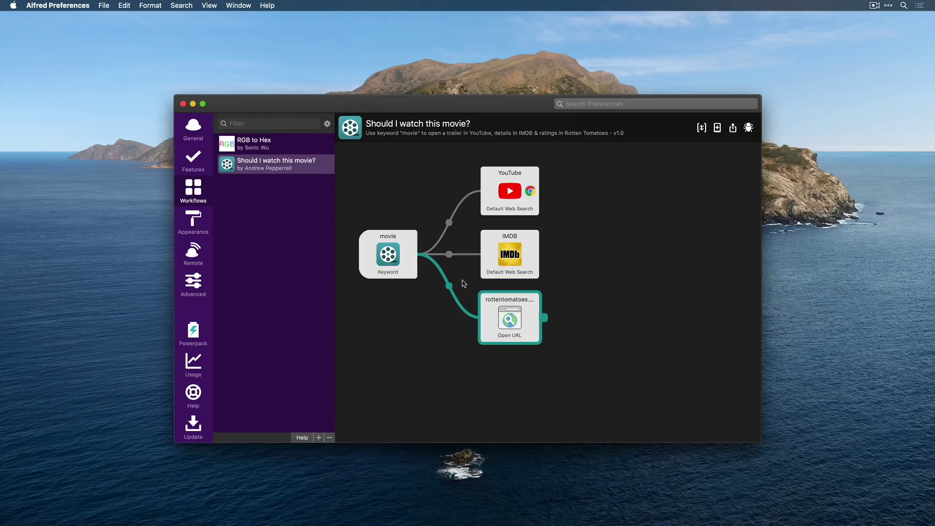
# - Delete the "Should I watch this movie?" workflow and show the Getting Started choices for a new workflow
pyautogui.rightClick(312, 166)
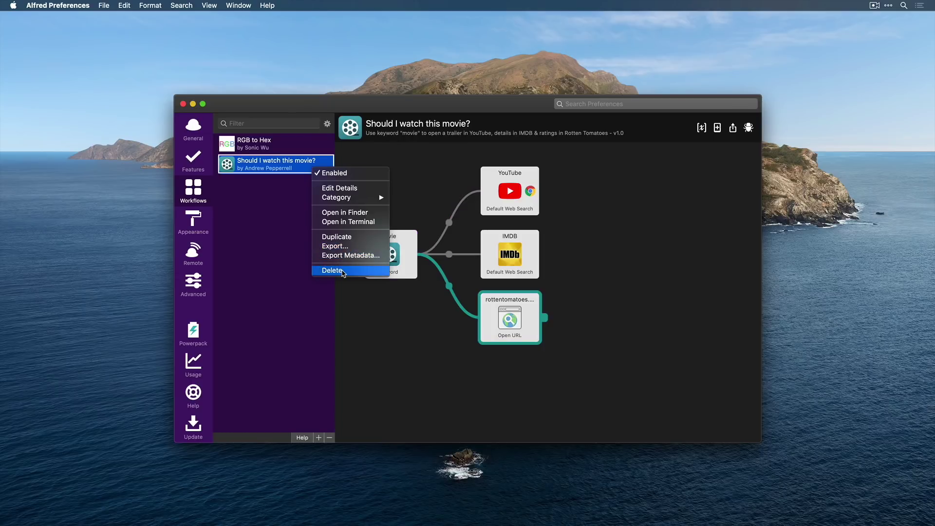
pyautogui.click(336, 271)
pyautogui.click(540, 162)
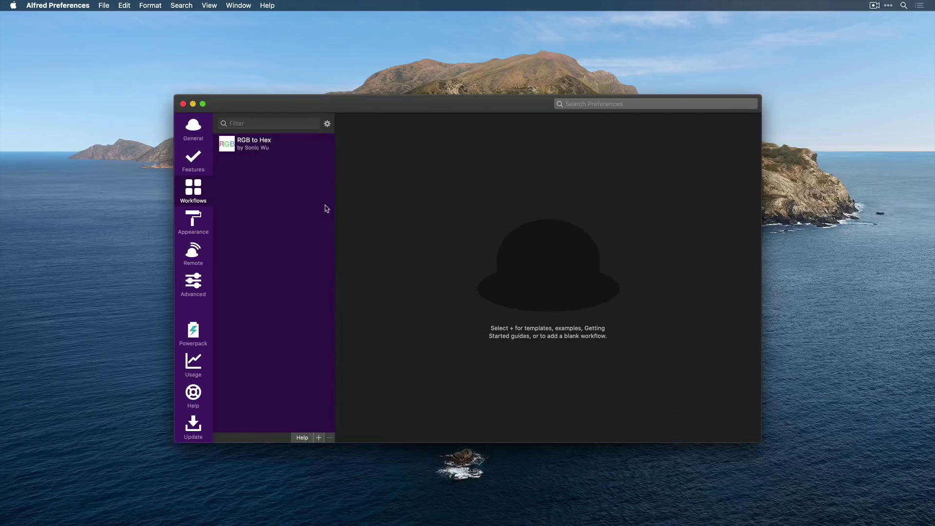
pyautogui.click(320, 438)
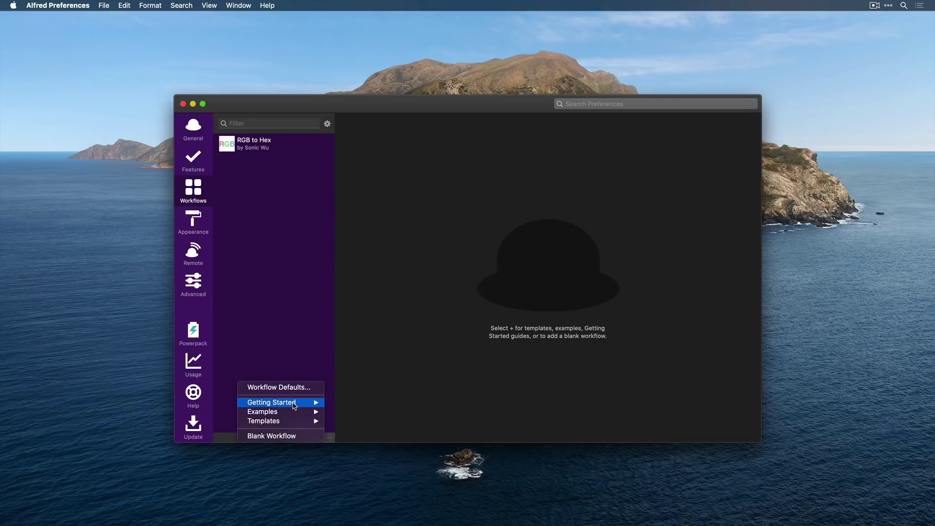
pyautogui.moveTo(297, 404)
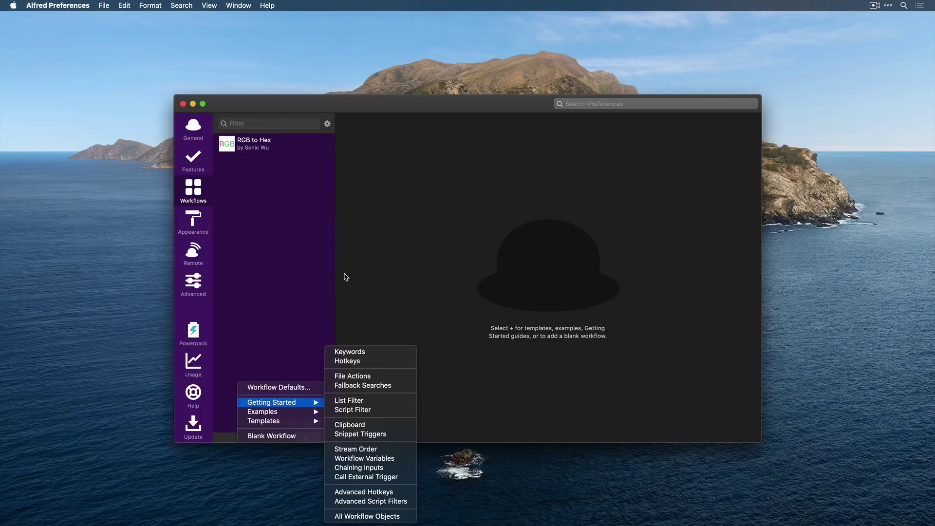
# - Preview the default themes in the Appearance preferences, from Alfred to High Contrast Light, and reselect Alfred Dark
pyautogui.click(201, 222)
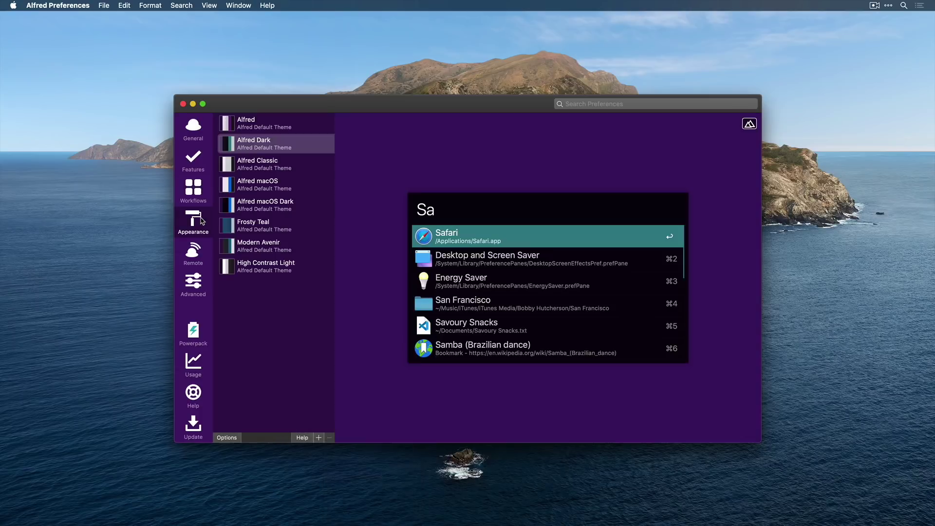
pyautogui.click(266, 121)
pyautogui.click(269, 154)
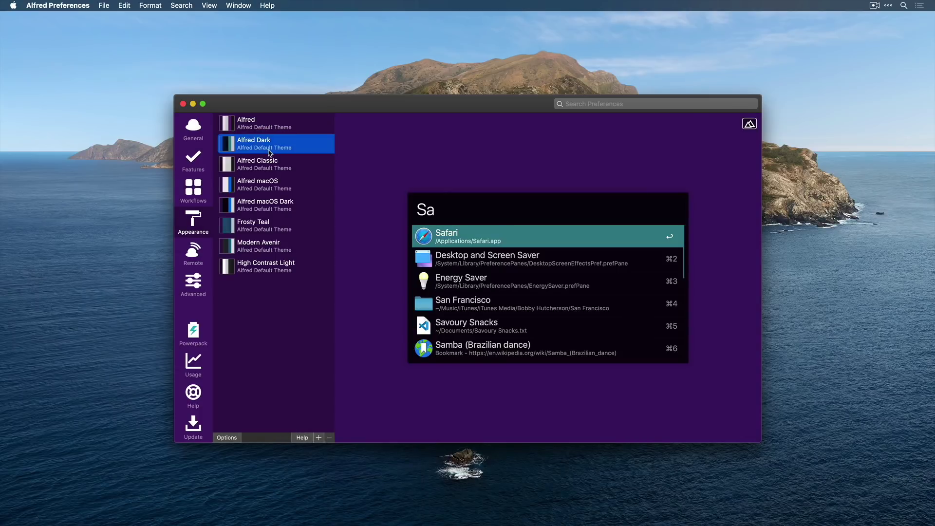
pyautogui.click(270, 166)
pyautogui.click(264, 186)
pyautogui.click(274, 213)
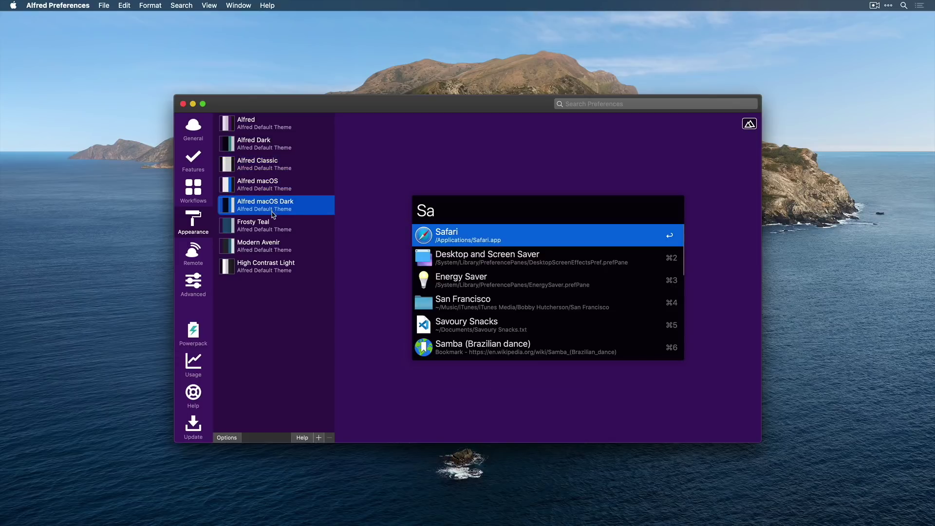
pyautogui.click(271, 232)
pyautogui.click(274, 246)
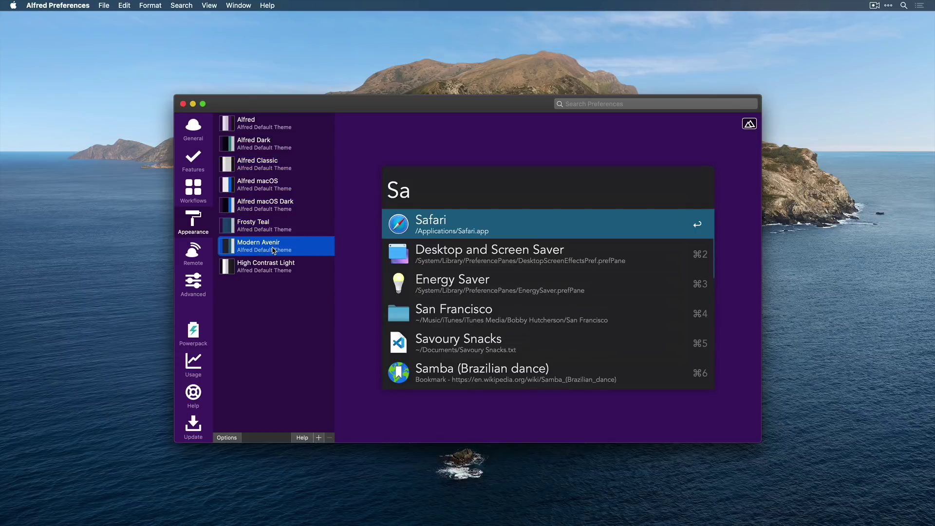
pyautogui.click(275, 271)
pyautogui.click(271, 250)
pyautogui.click(263, 151)
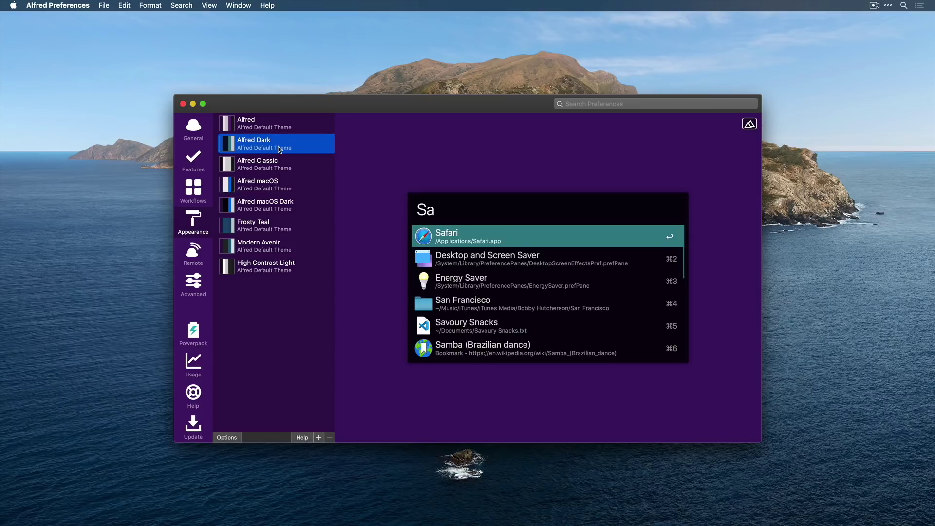
# - Review the Remote pages for System Commands, Applications, Preferences, Folders and Files, and Bookmarks, and return to System Commands
pyautogui.click(203, 253)
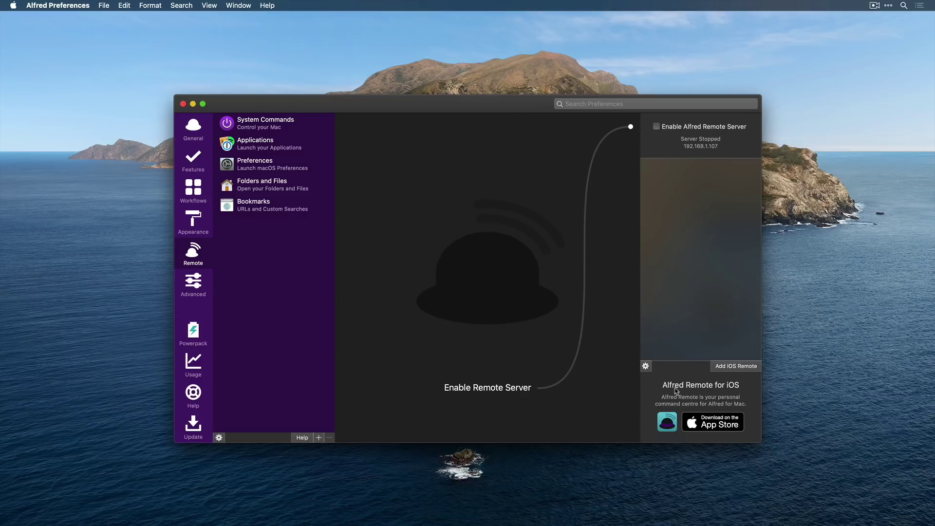
pyautogui.click(277, 127)
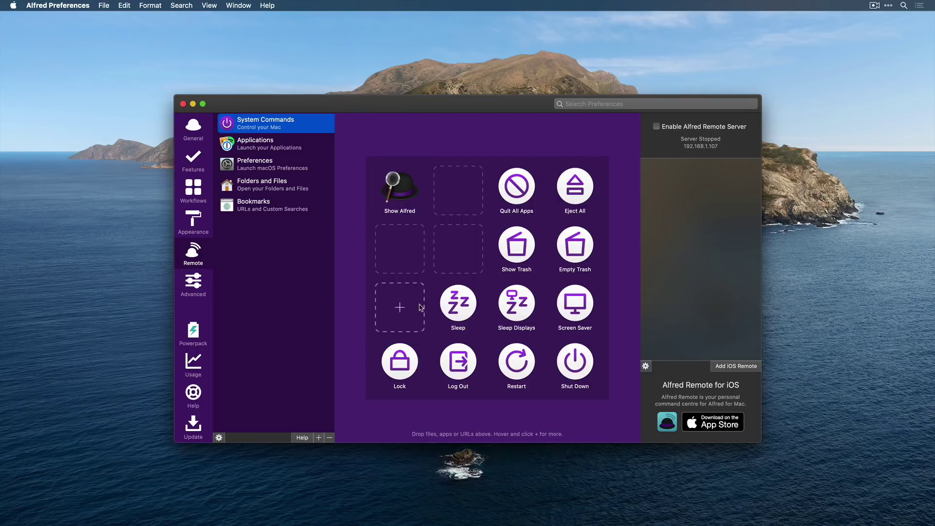
pyautogui.click(283, 146)
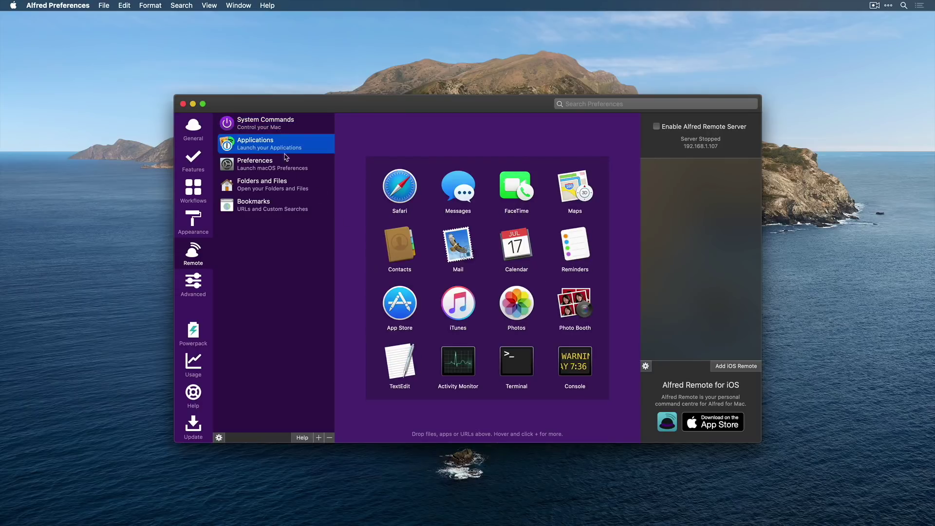
pyautogui.click(284, 169)
pyautogui.click(274, 189)
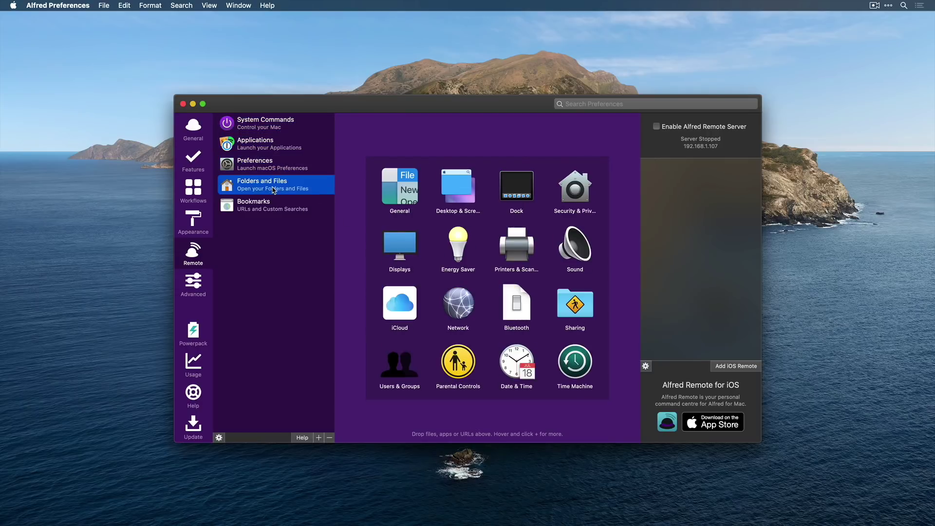
pyautogui.click(272, 209)
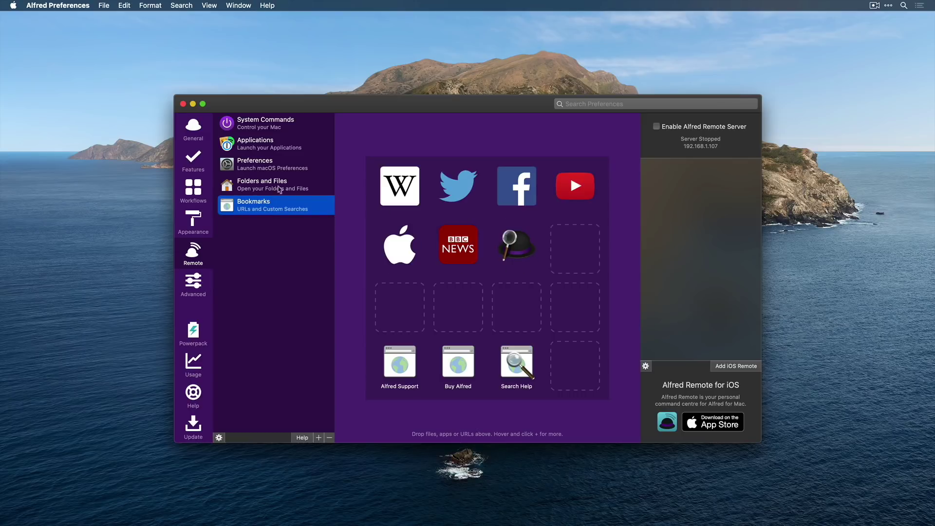
pyautogui.click(279, 133)
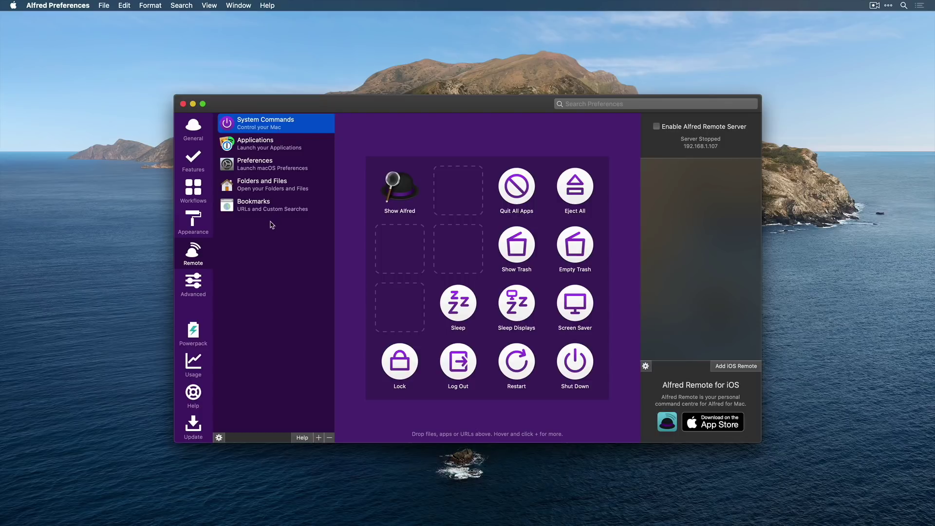
# - Review the Advanced preferences, briefly revisit Workflows and Features, and show the Usage statistics chart
pyautogui.click(193, 286)
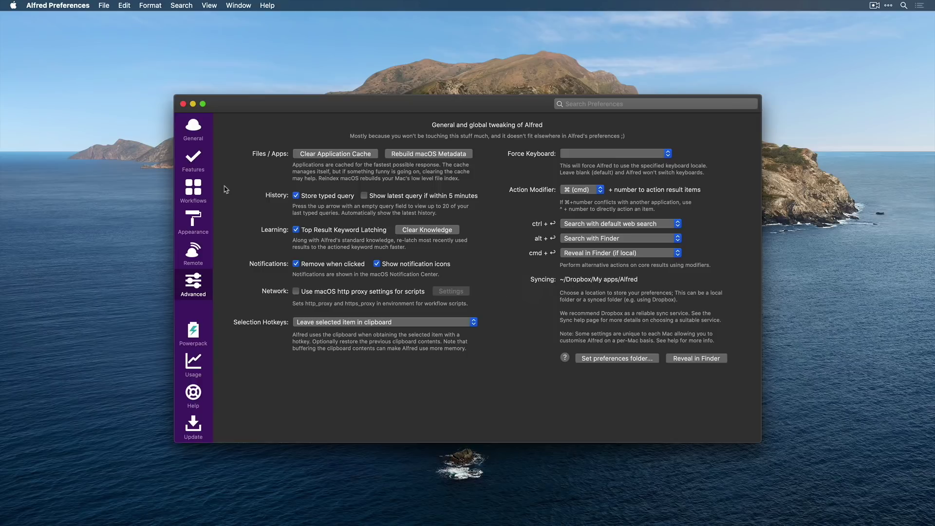
pyautogui.click(193, 188)
pyautogui.click(193, 163)
pyautogui.click(199, 295)
pyautogui.click(196, 360)
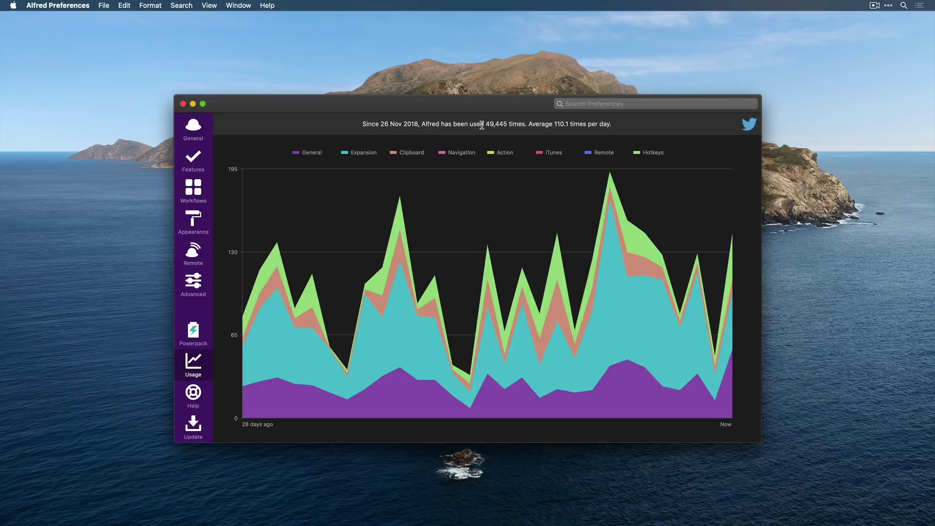
# - Examine the usage summary above the chart and the options for copying or tweeting the stats, without choosing any
pyautogui.moveTo(482, 125); pyautogui.dragTo(612, 122)
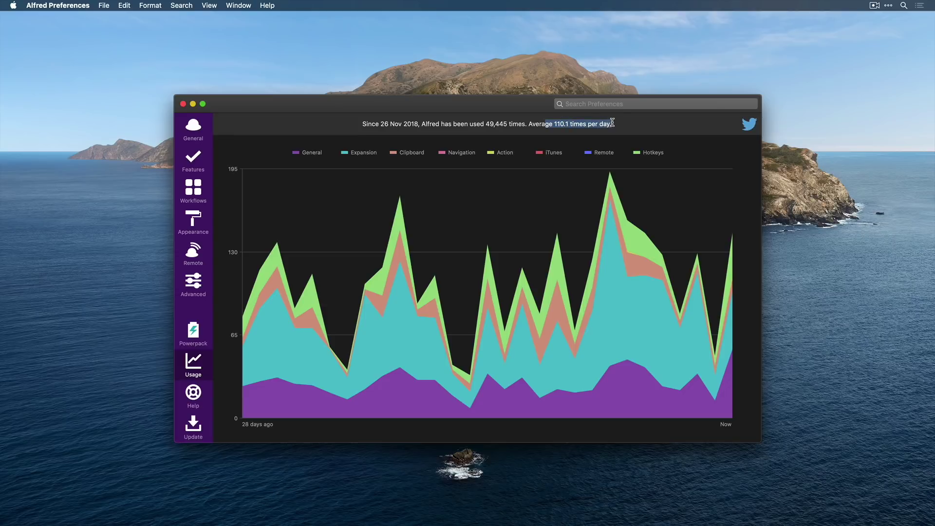
pyautogui.click(616, 123)
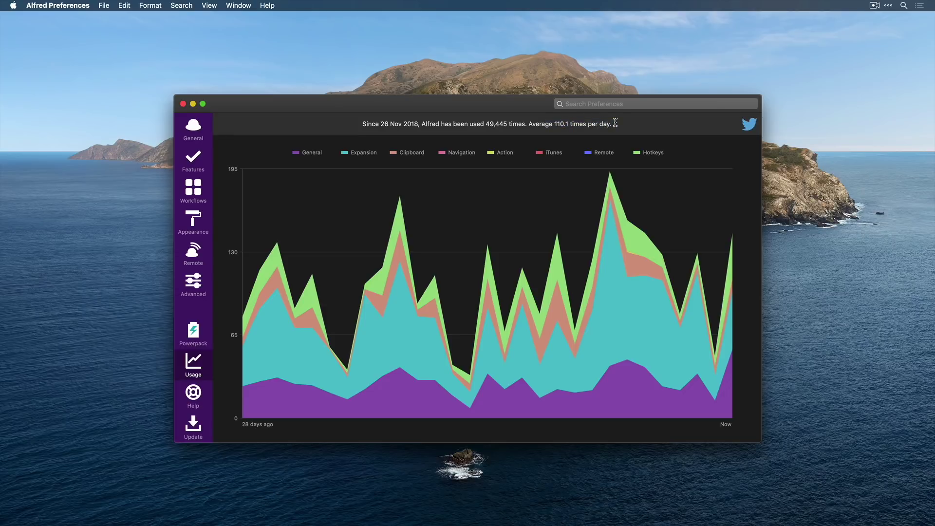
pyautogui.click(751, 125)
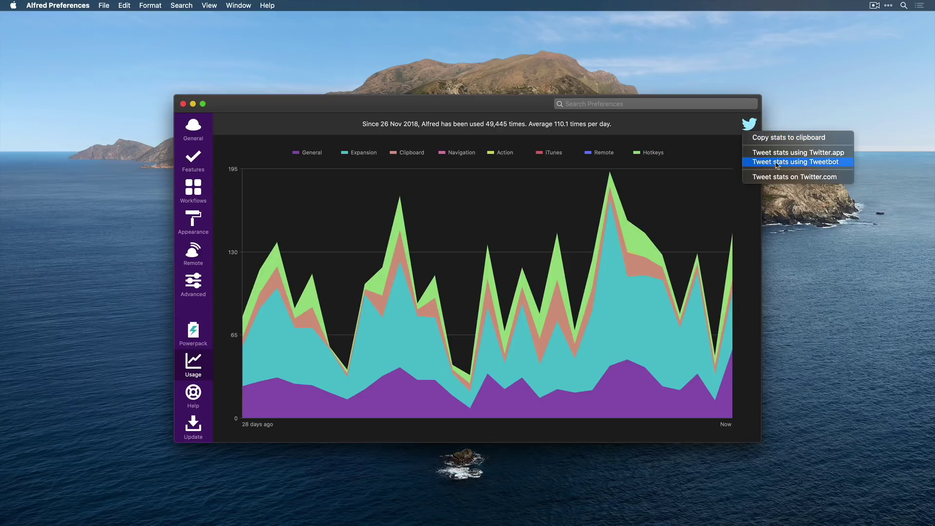
pyautogui.click(351, 126)
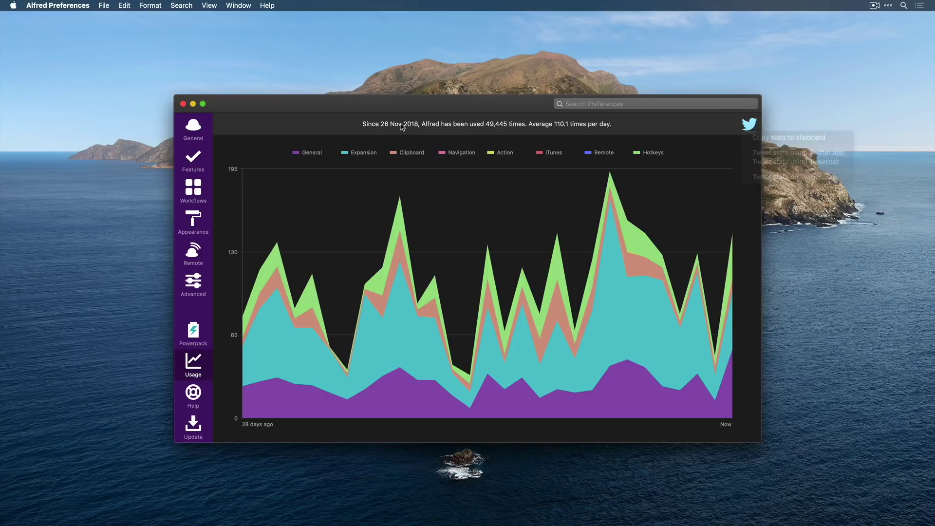
pyautogui.click(748, 125)
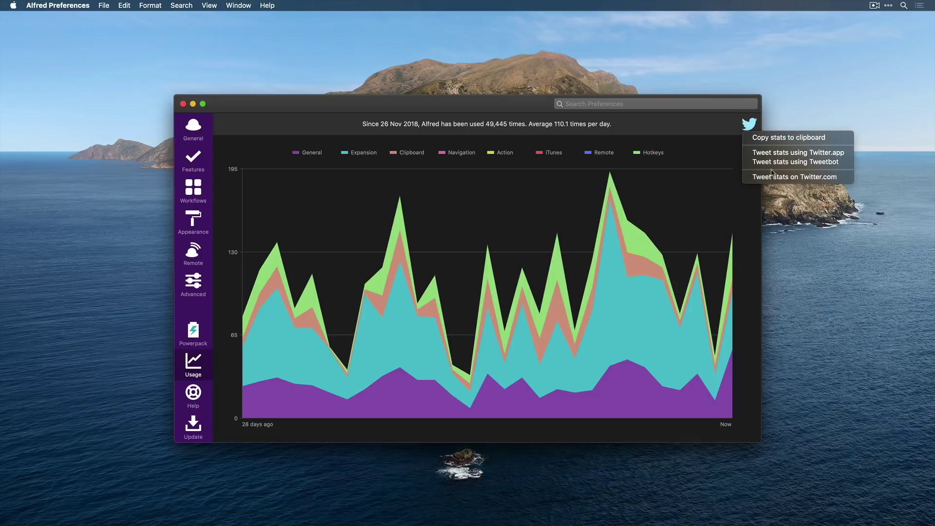
pyautogui.click(668, 131)
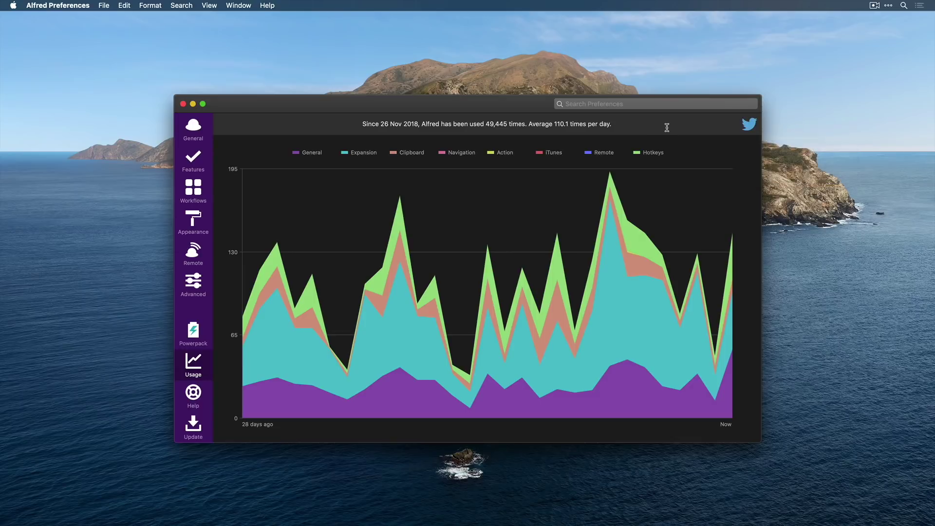
pyautogui.click(749, 124)
pyautogui.click(200, 395)
# - Show the Help page and search the preferences for "shor", then shorten the query to "s" and clear it
pyautogui.click(200, 395)
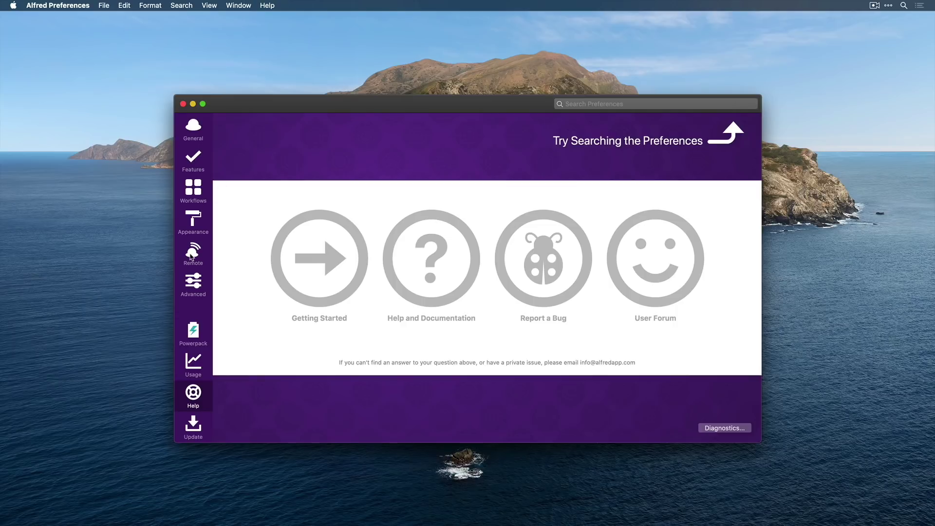
pyautogui.click(621, 103)
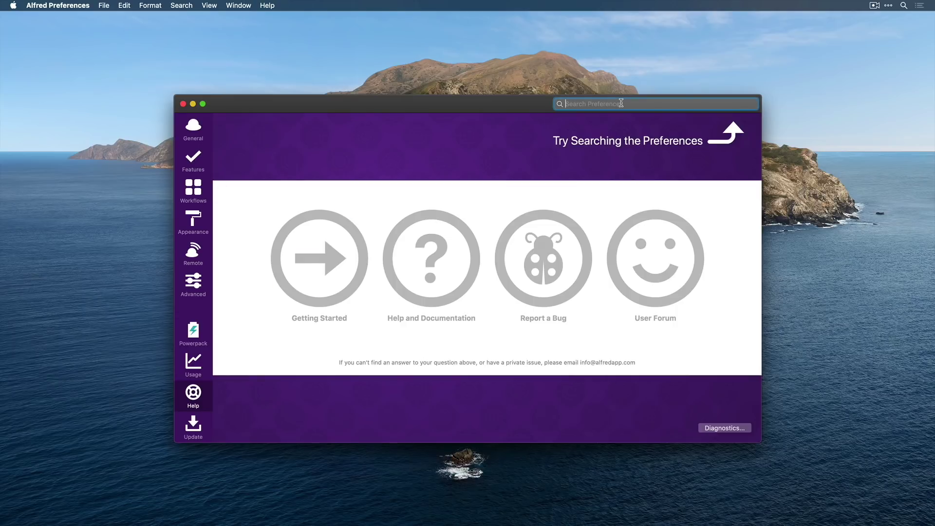
pyautogui.write('shor')
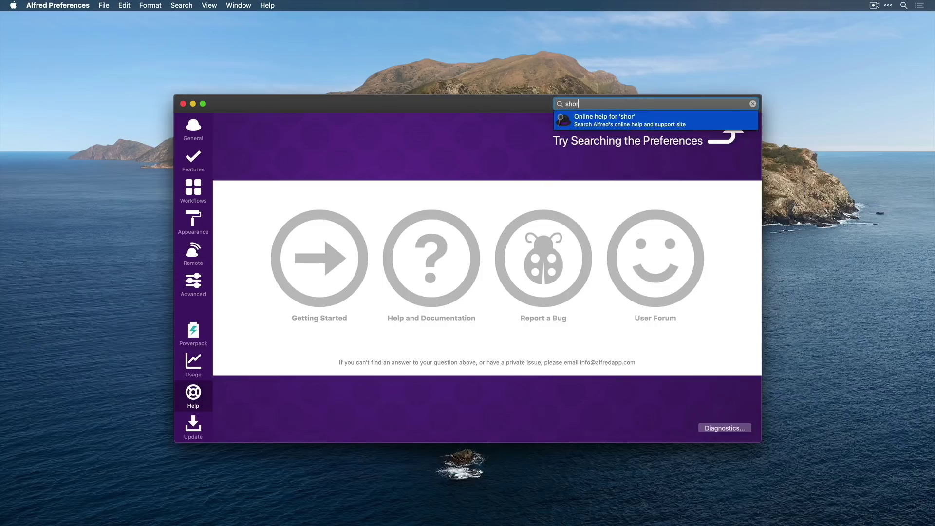
pyautogui.press('BackSpace')
pyautogui.press('BackSpace')
pyautogui.press('BackSpace')
pyautogui.press('BackSpace')
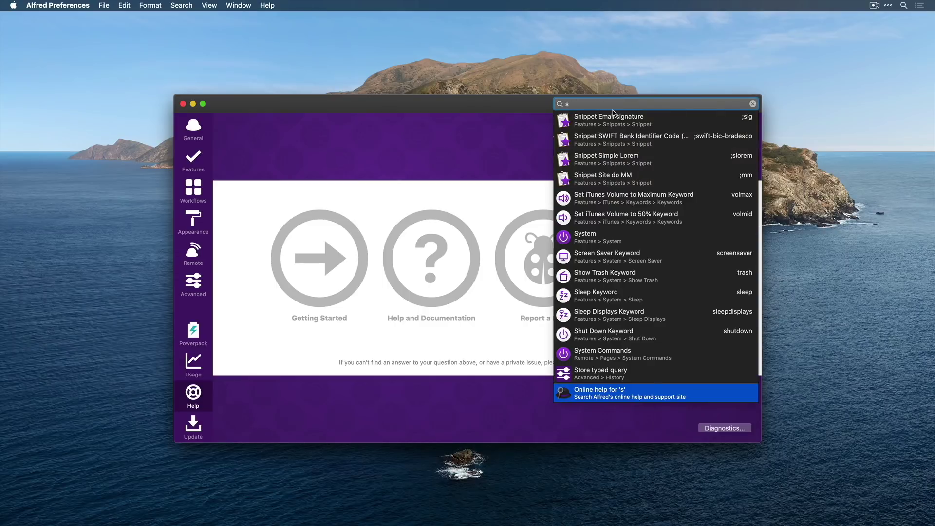
pyautogui.press('BackSpace')
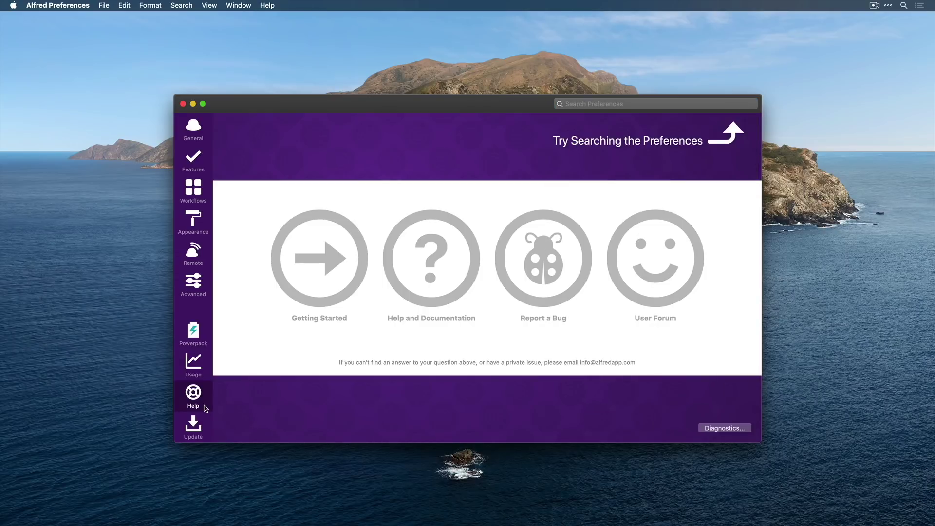
# - Show the Update page with Alfred's change log and automatic update setting
pyautogui.click(201, 427)
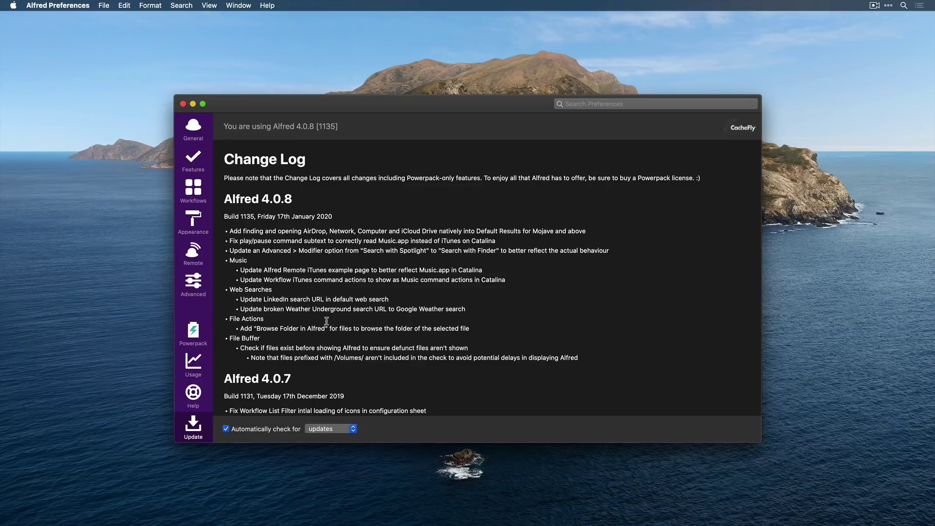